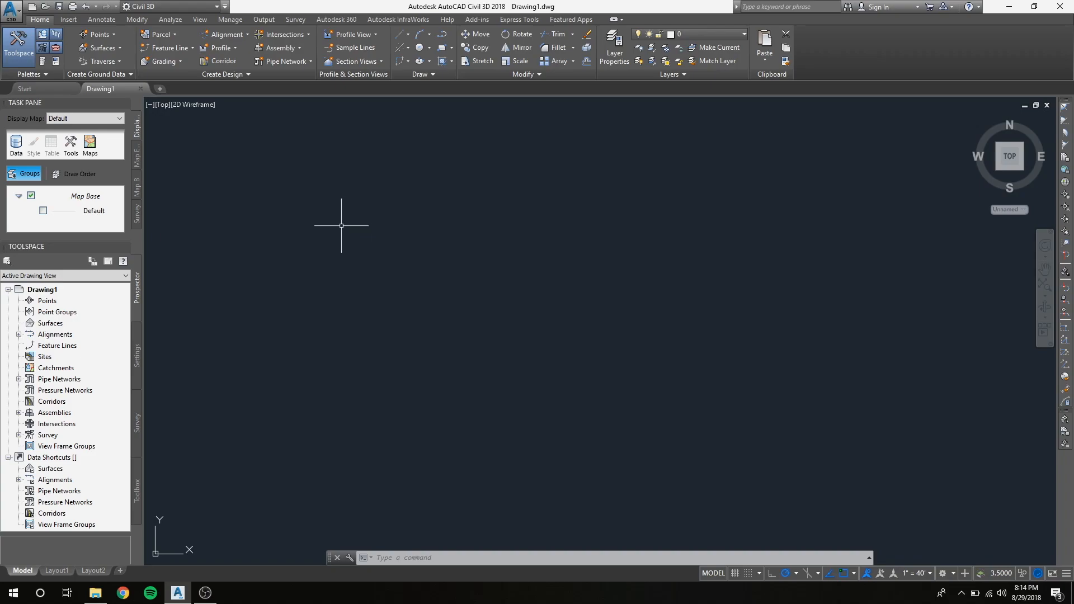
Draw a W-shaped zigzag of four connected segments with the Line tool in the upper part of the drawing.
click(400, 37)
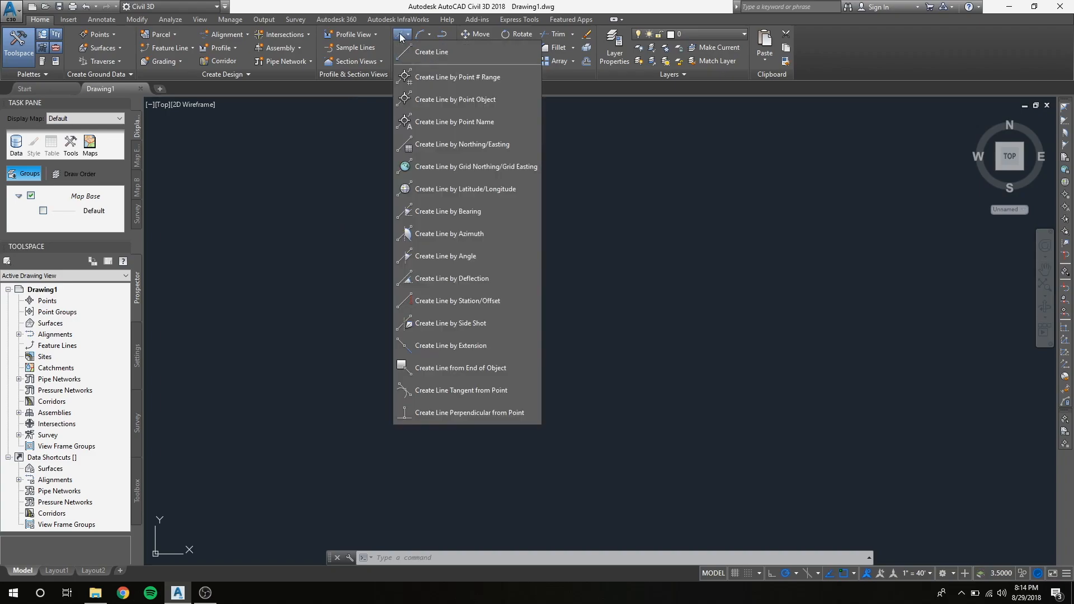
click(432, 53)
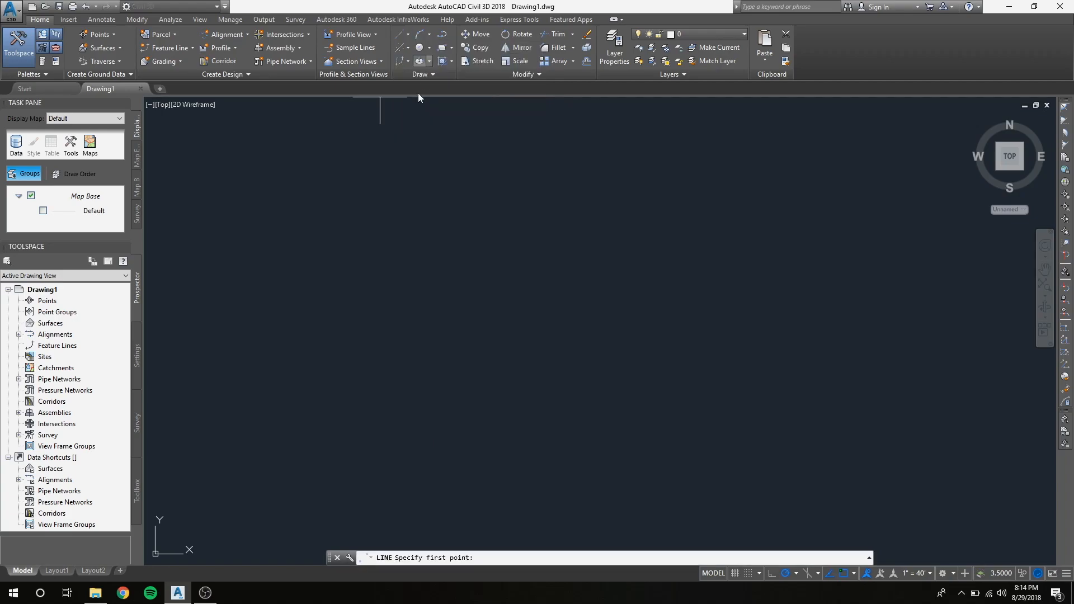
click(317, 219)
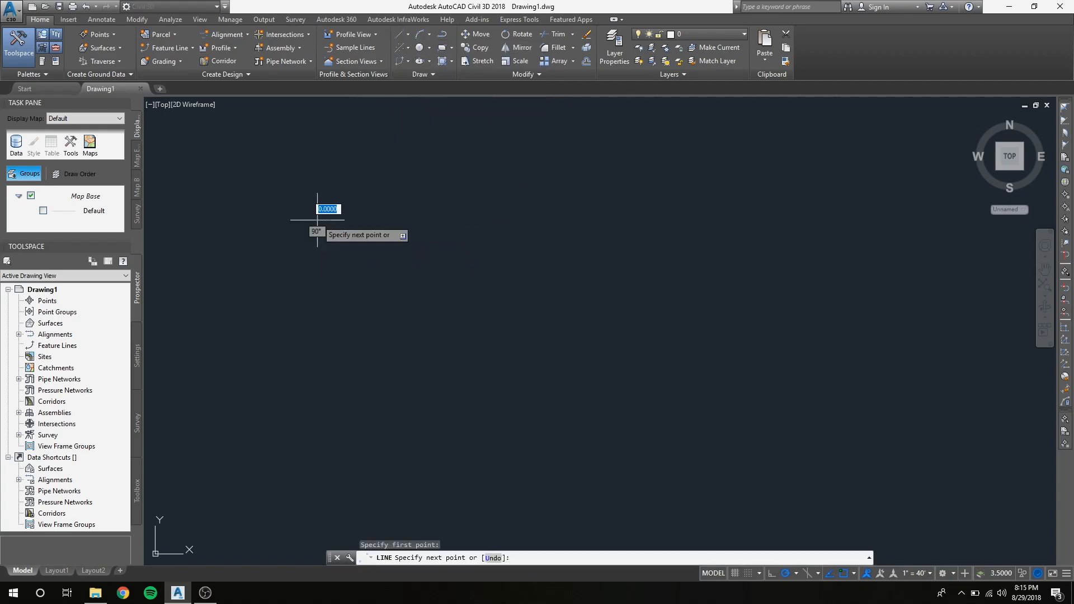
click(368, 274)
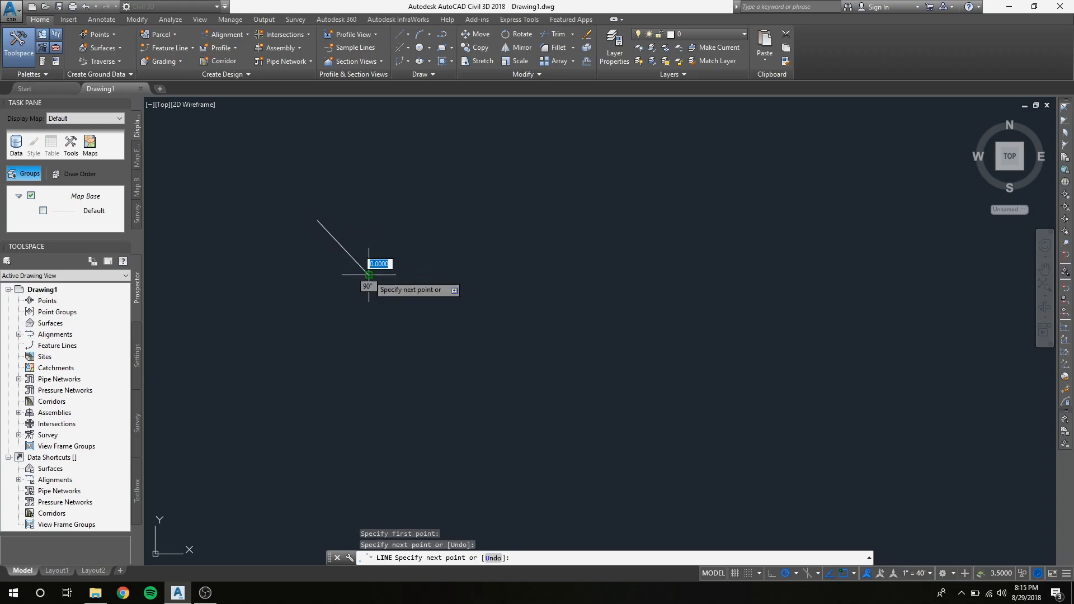
click(407, 211)
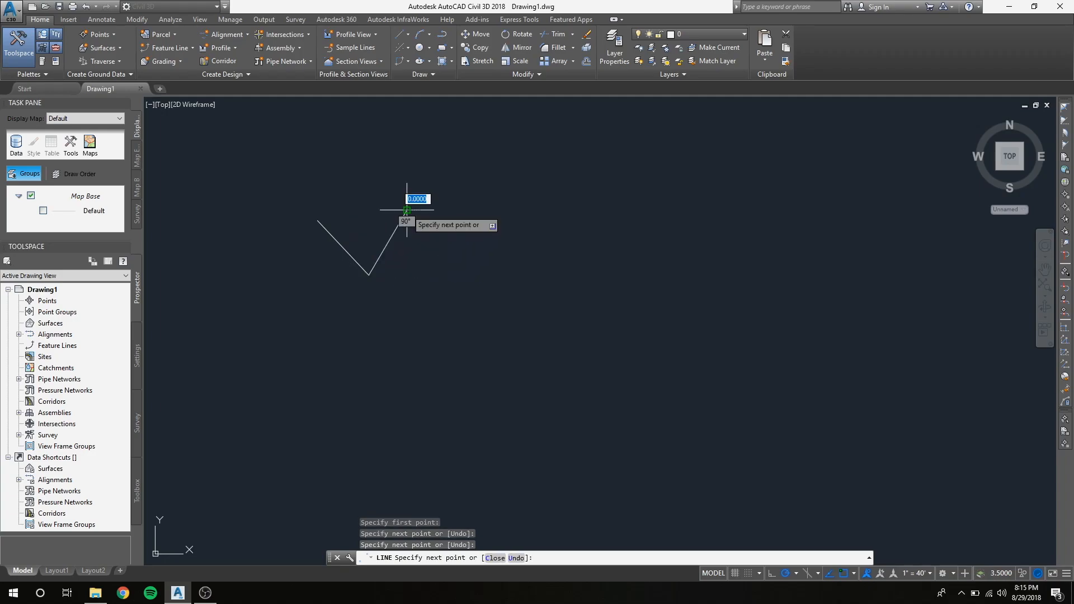
click(463, 255)
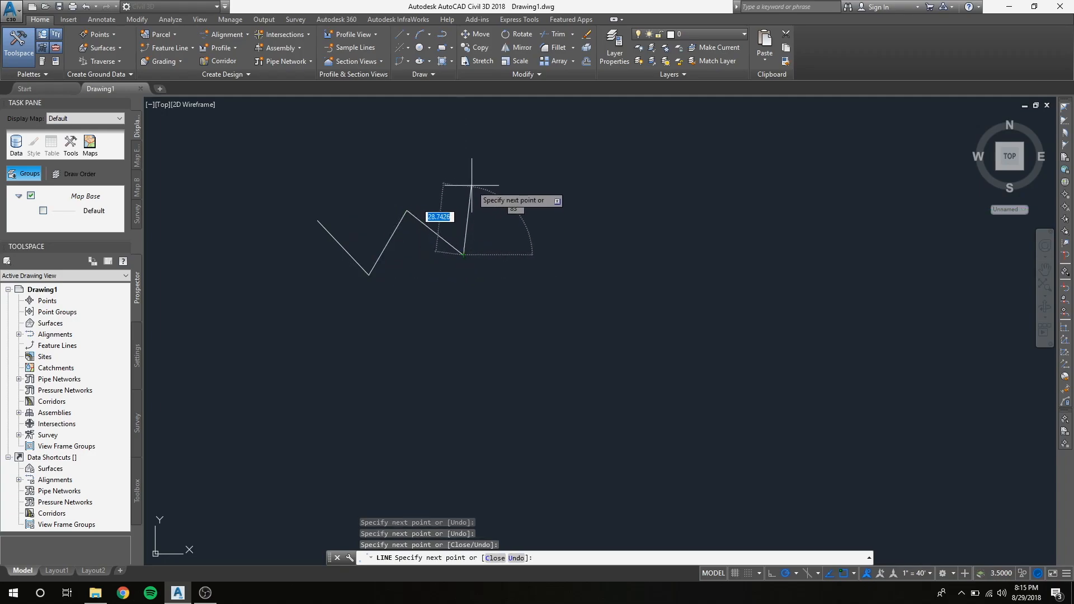
click(484, 165)
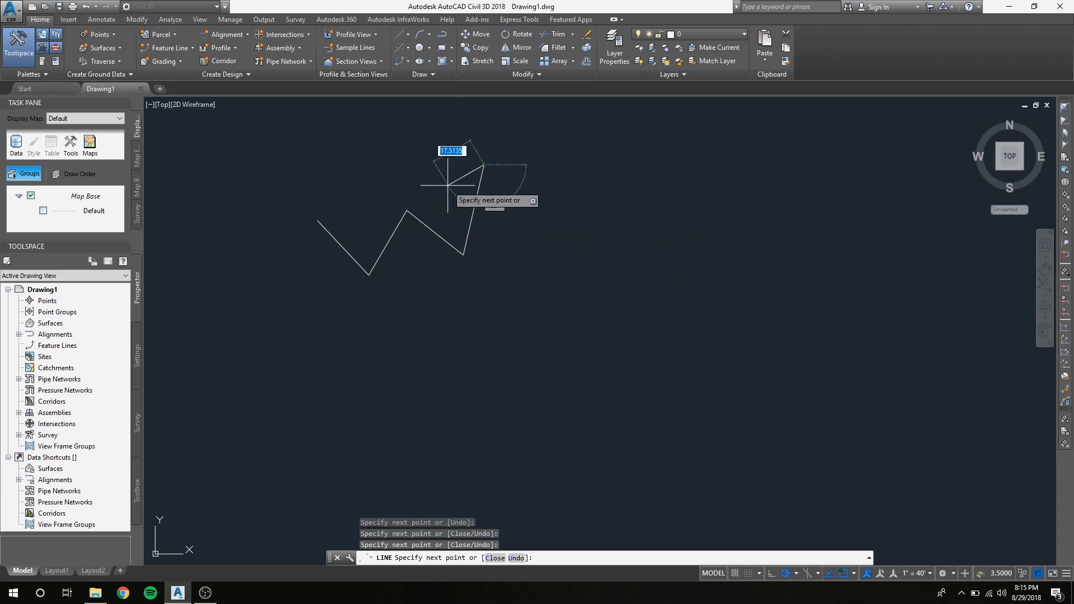
key(Return)
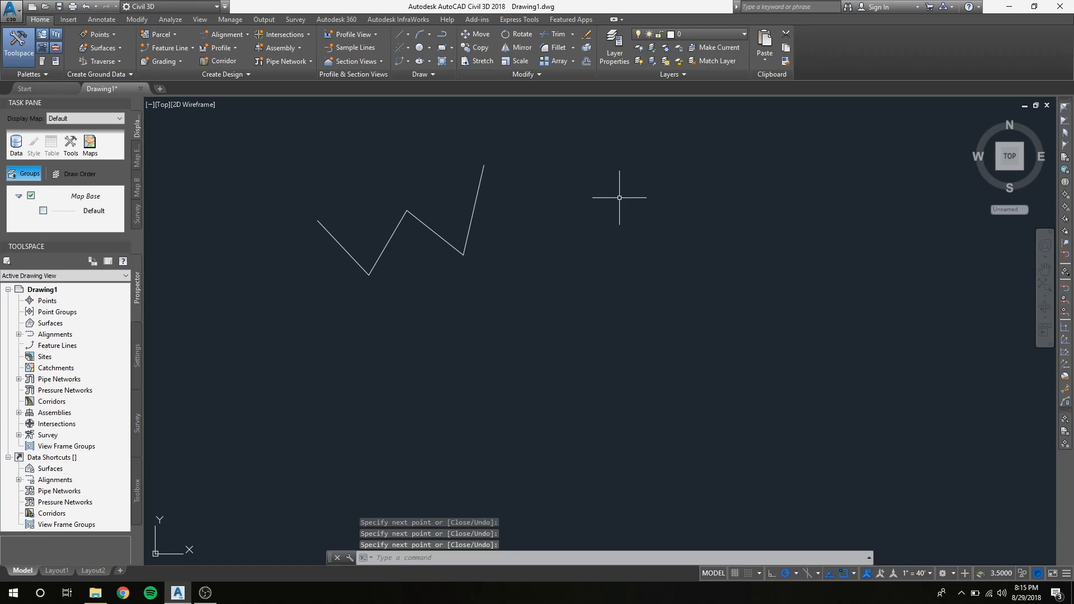
Draw a similar four-segment zigzag as a single polyline directly below the line zigzag.
click(441, 36)
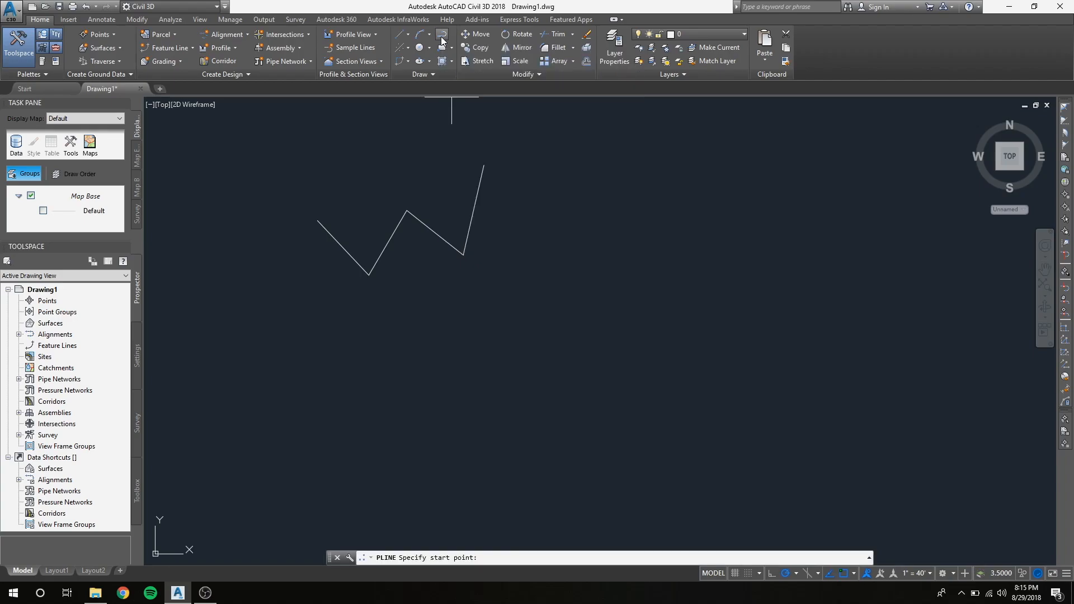
click(324, 329)
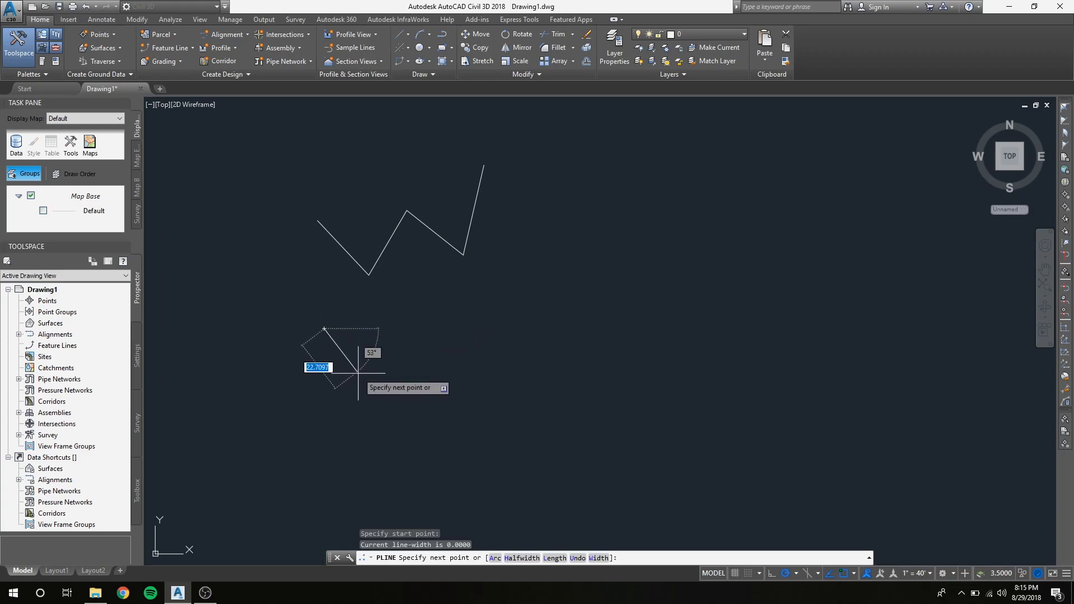
click(404, 321)
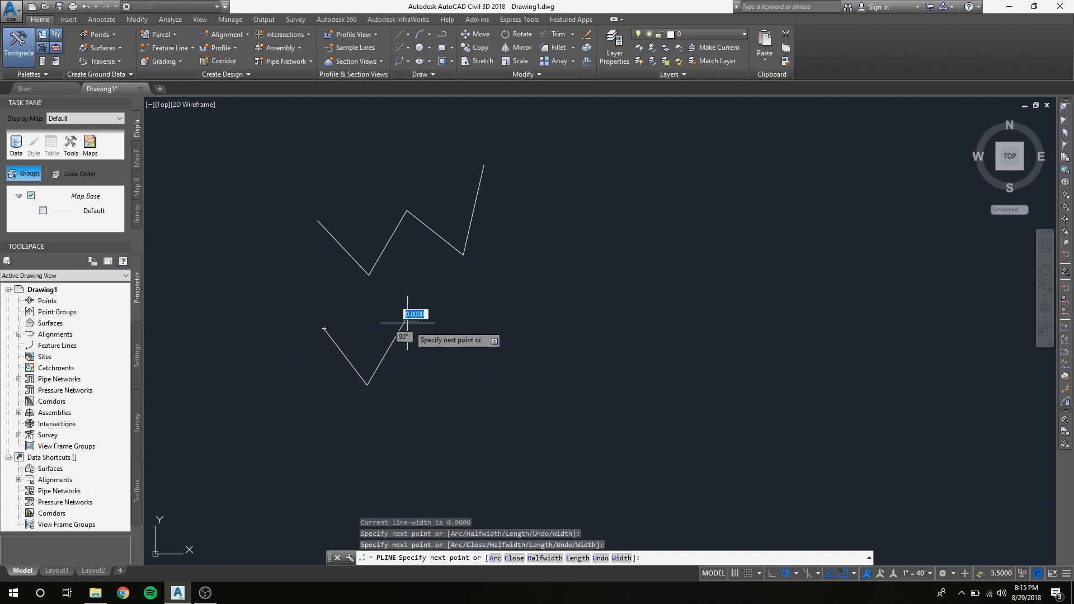
click(460, 372)
click(495, 296)
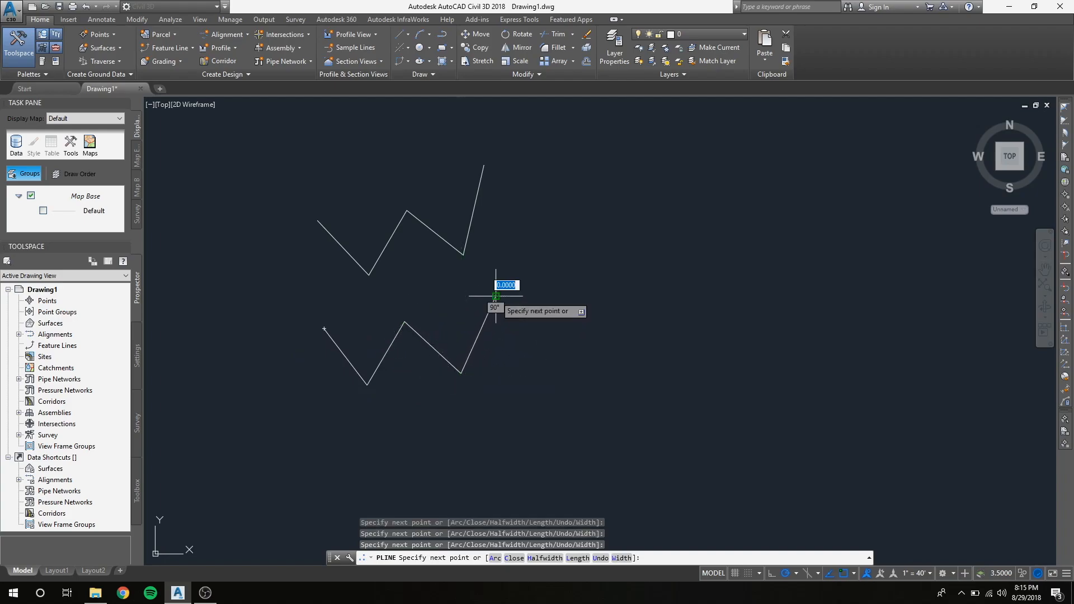
key(Return)
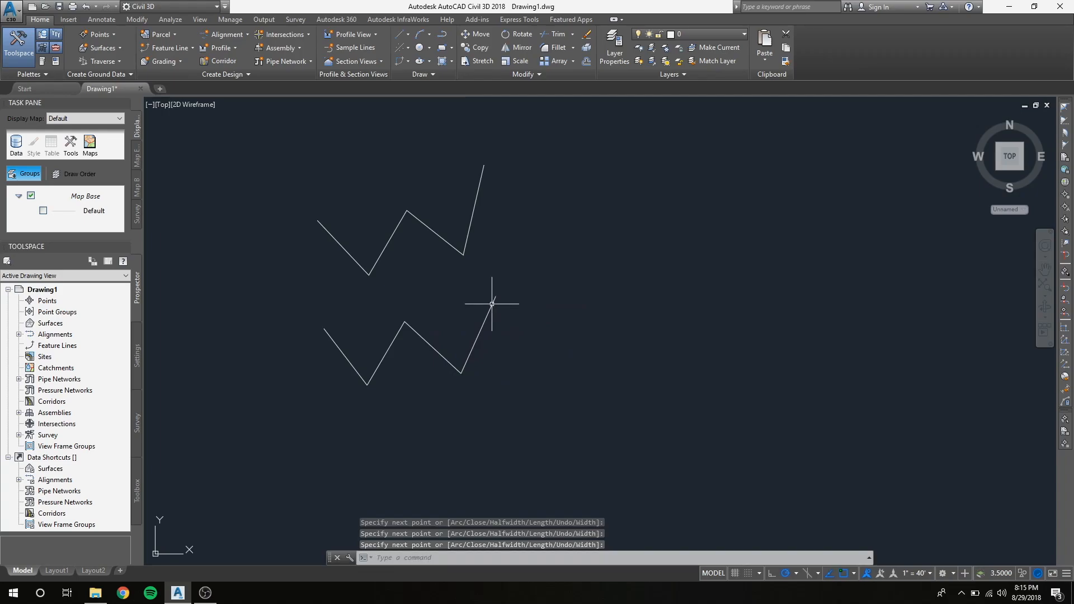
Compare how the polyline and the separate line segments select, and clear the selection.
click(486, 311)
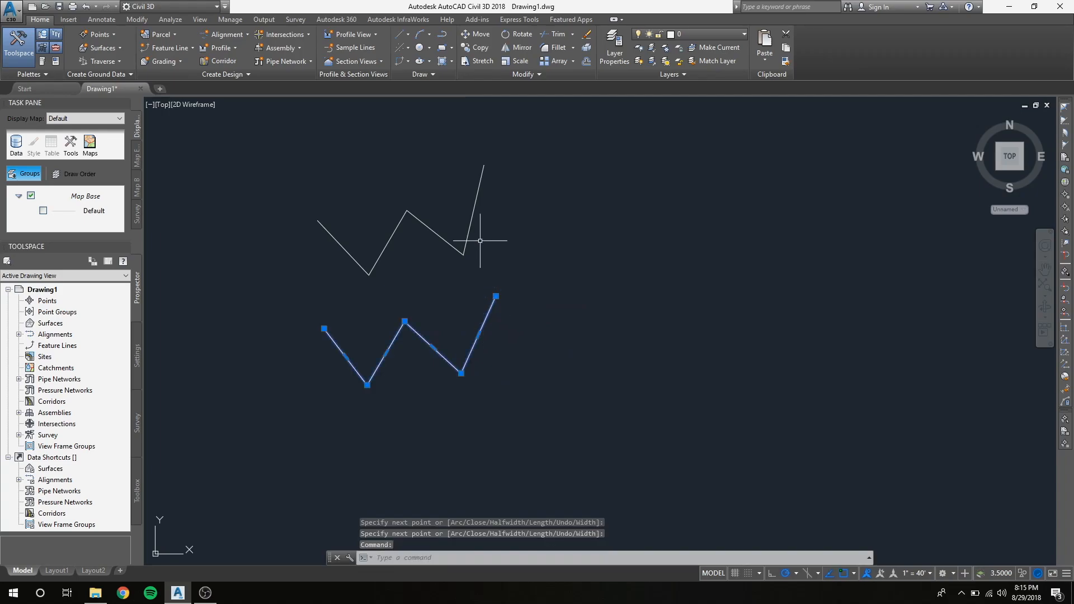
click(472, 215)
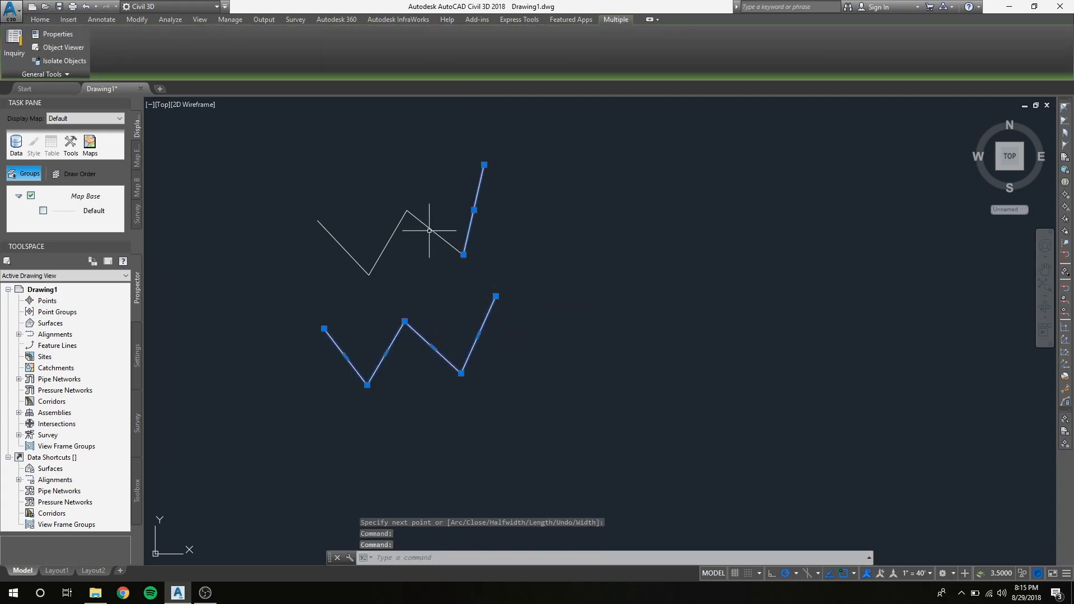
click(395, 230)
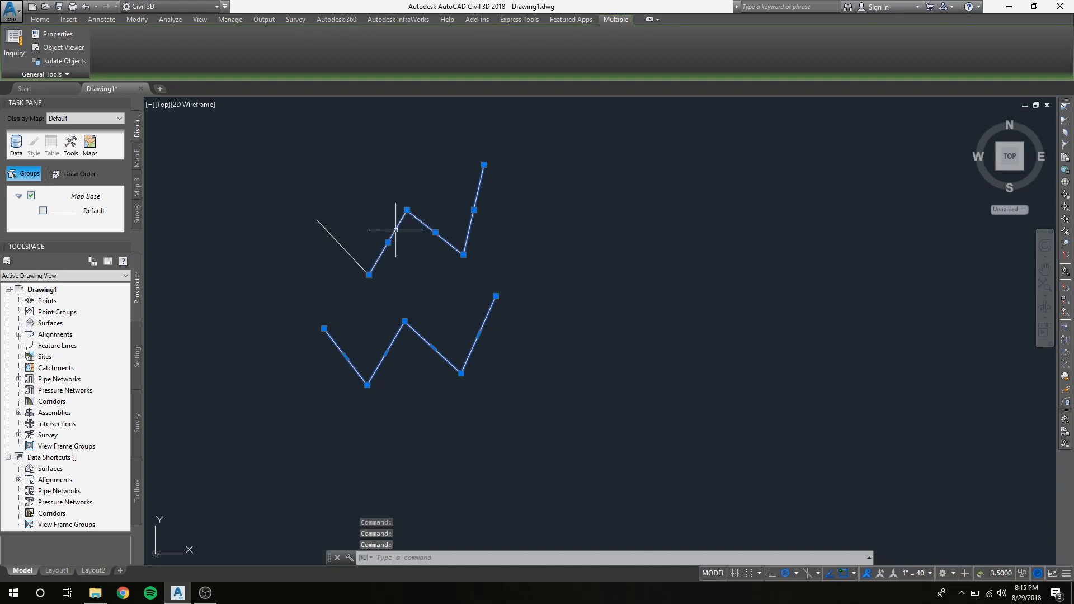
click(343, 245)
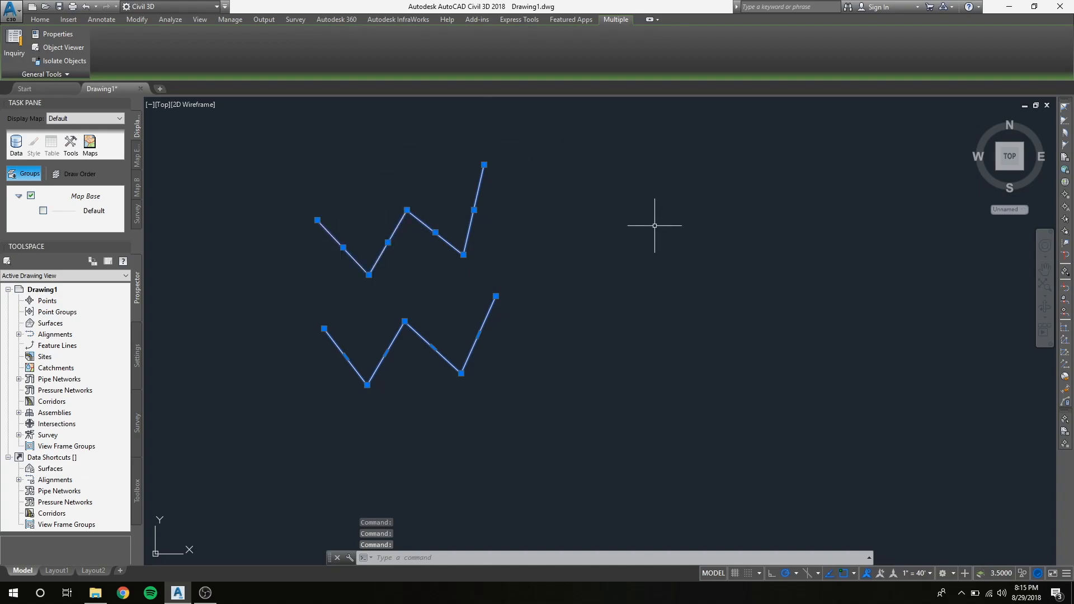
key(Escape)
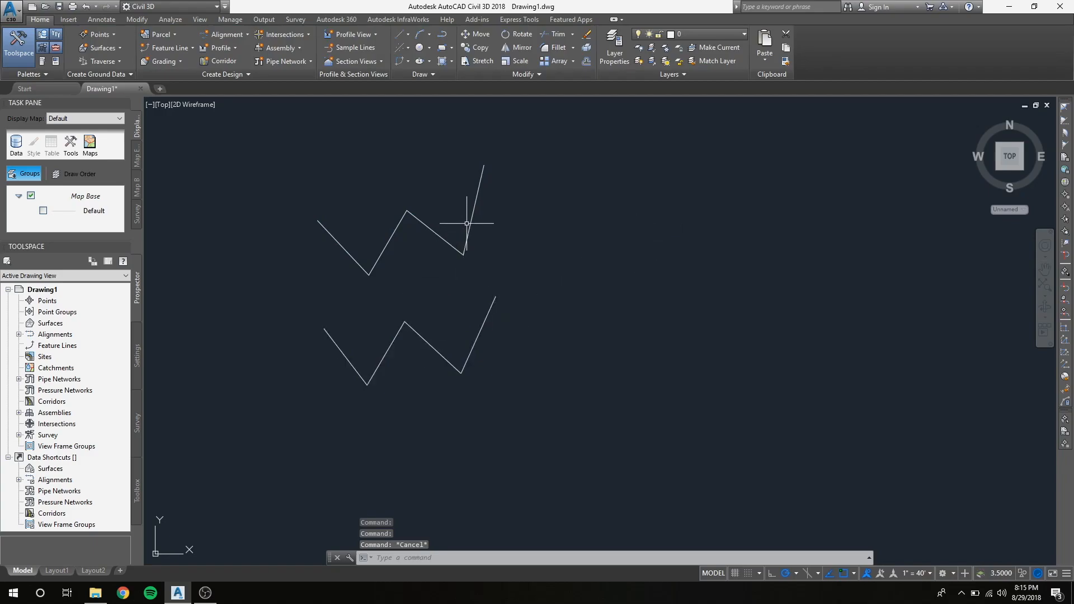
click(487, 316)
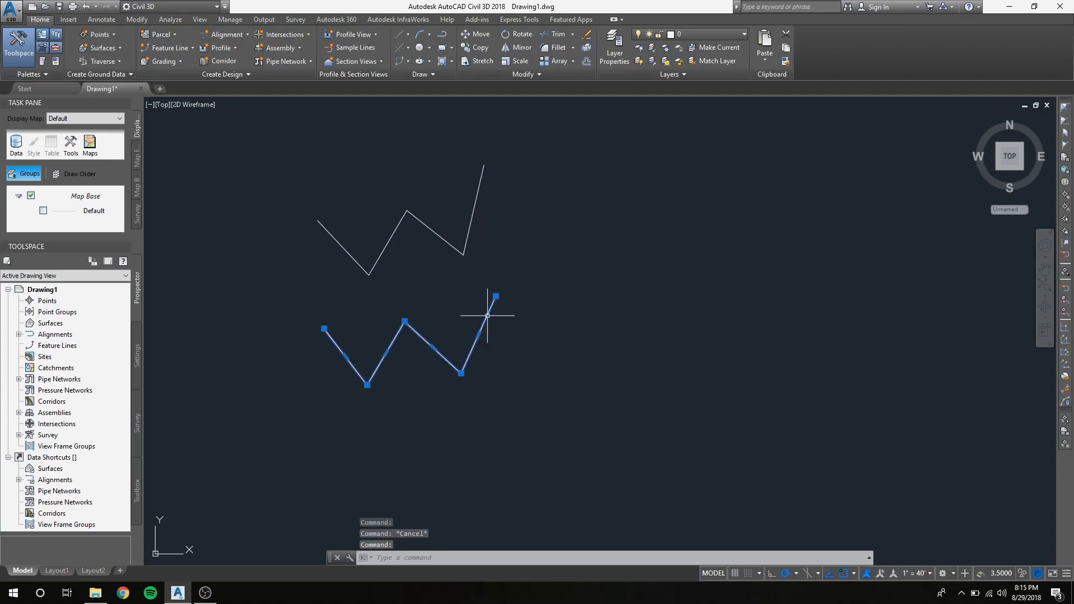
click(474, 214)
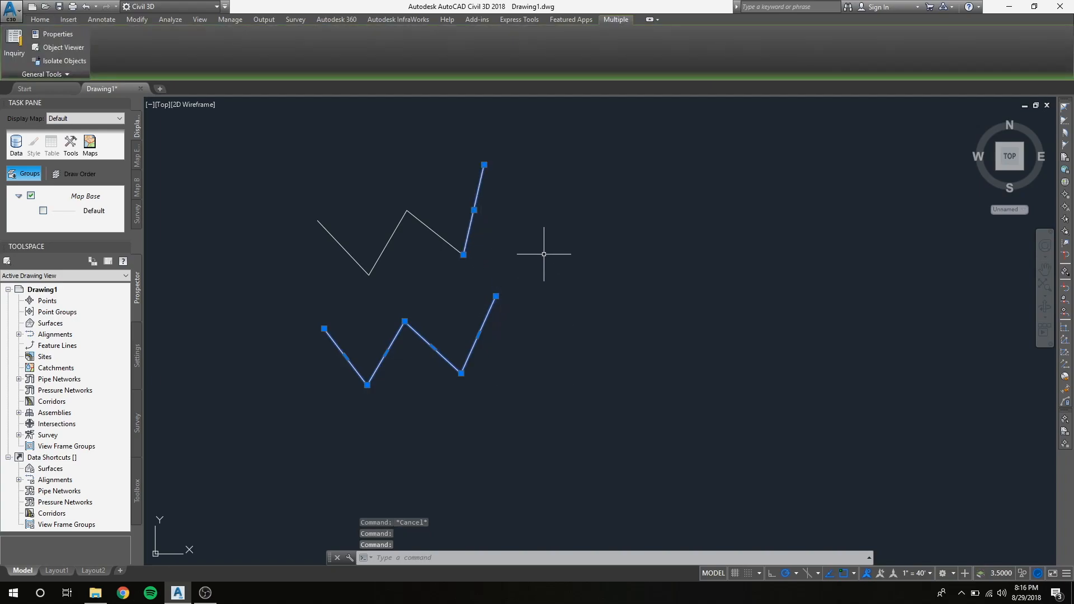
key(Escape)
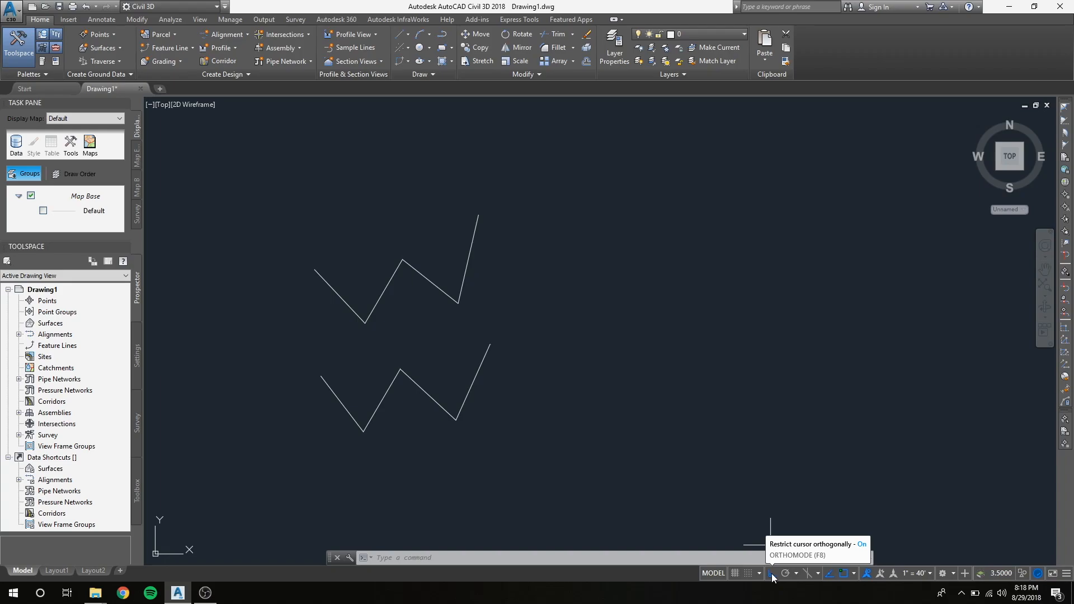
Draw a four-segment orthogonal polyline box beside the upper zigzag, extending its top edge past the starting corner.
click(446, 35)
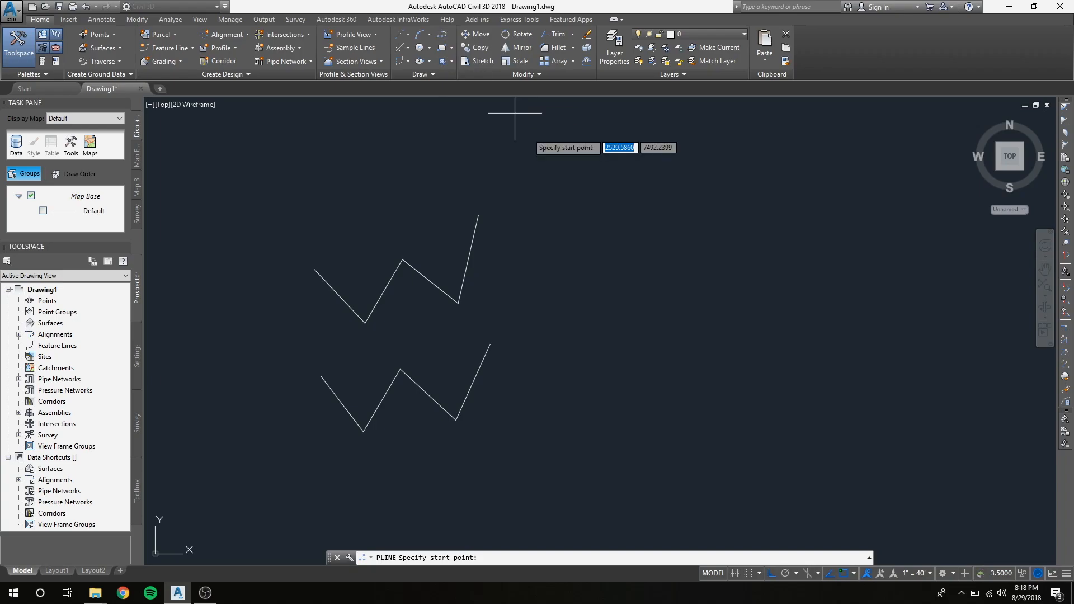
click(546, 170)
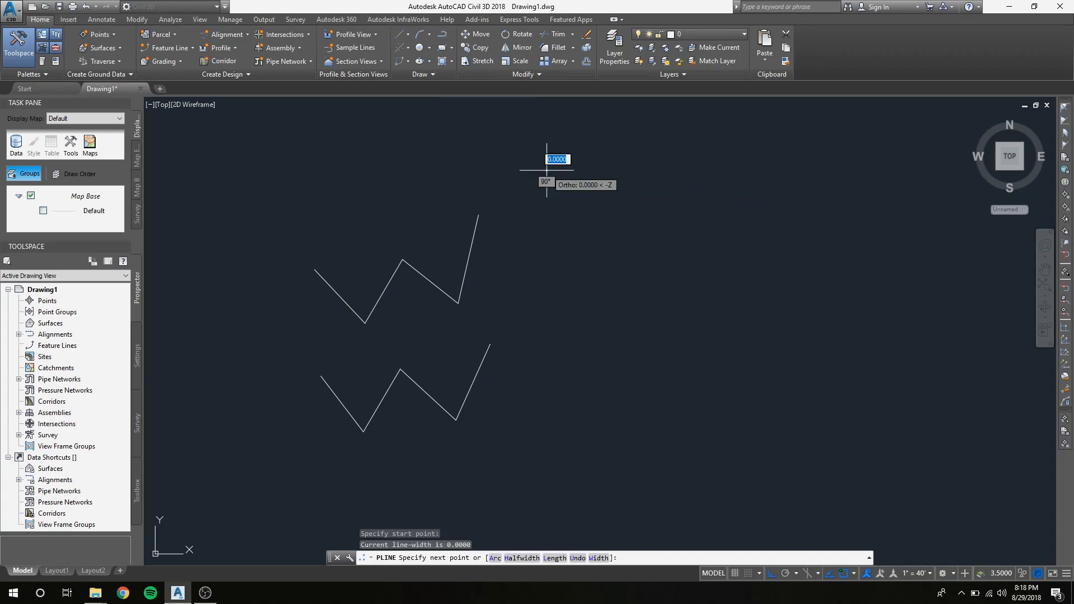
click(546, 240)
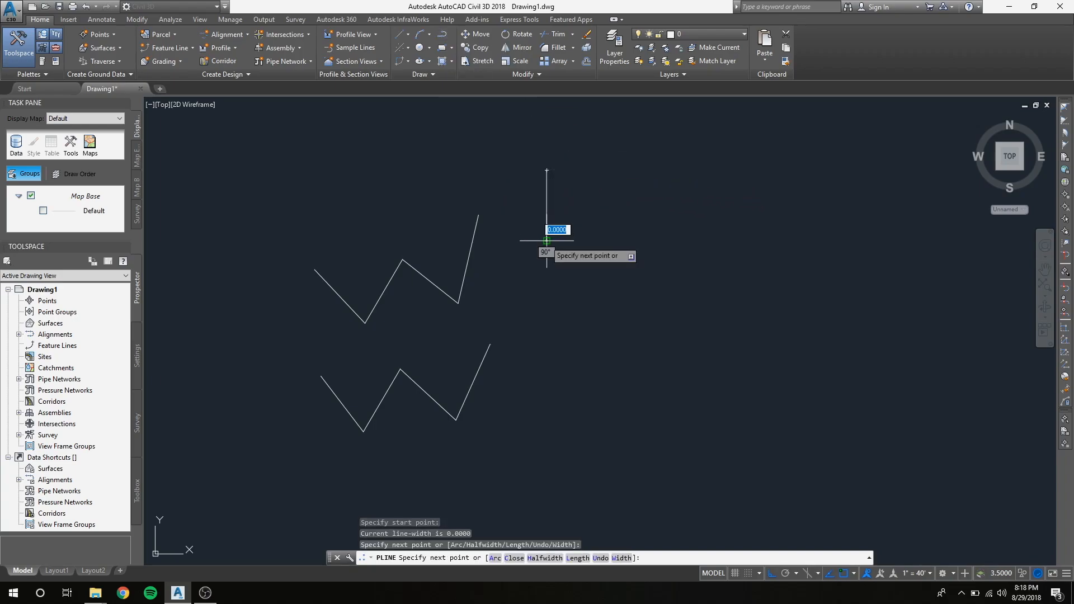
click(632, 245)
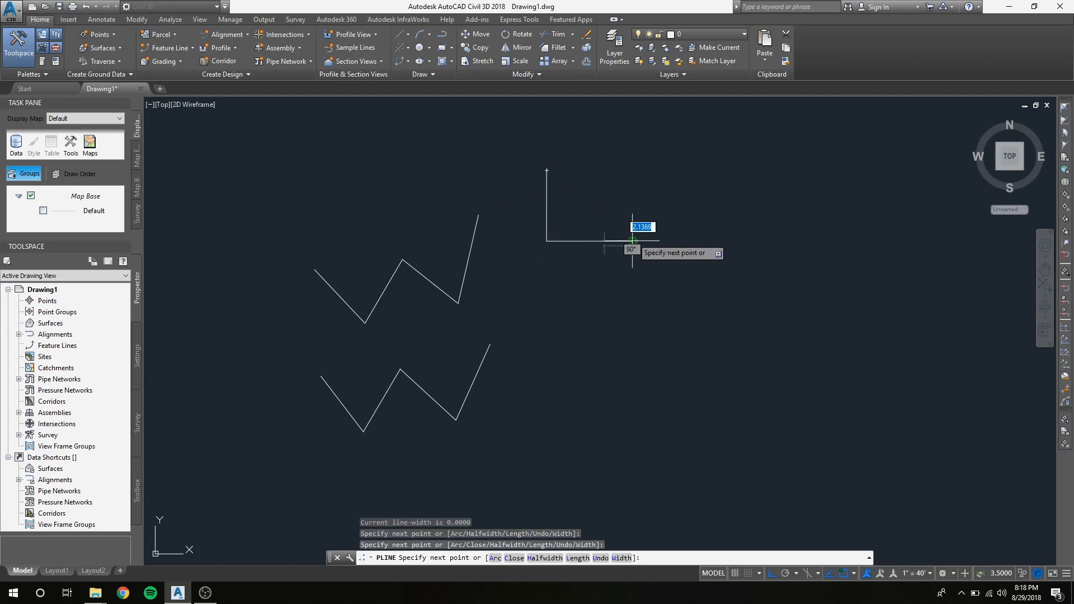
click(632, 168)
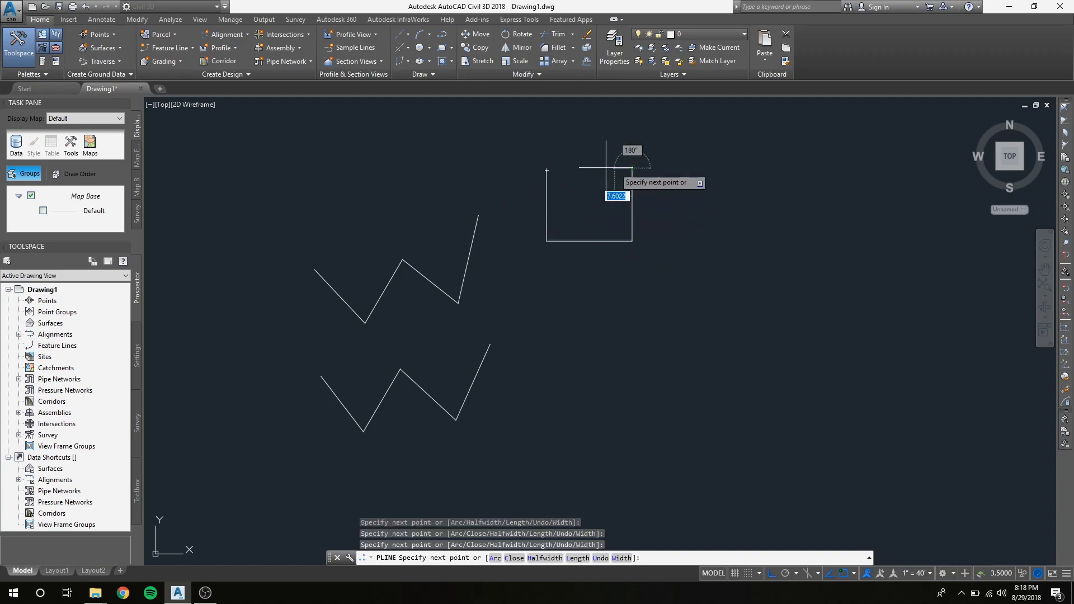
click(525, 166)
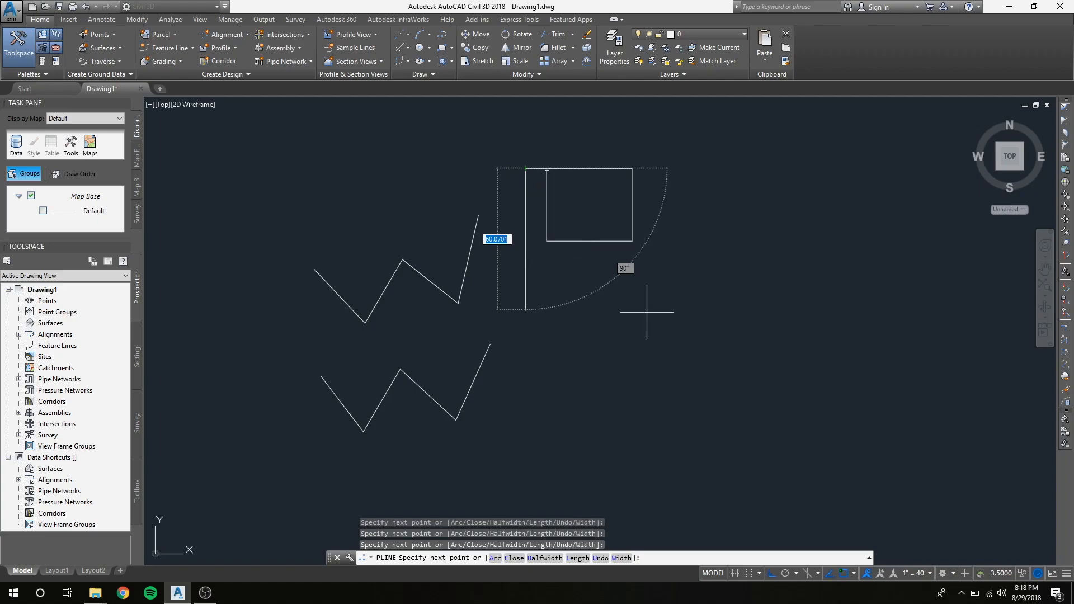
key(Escape)
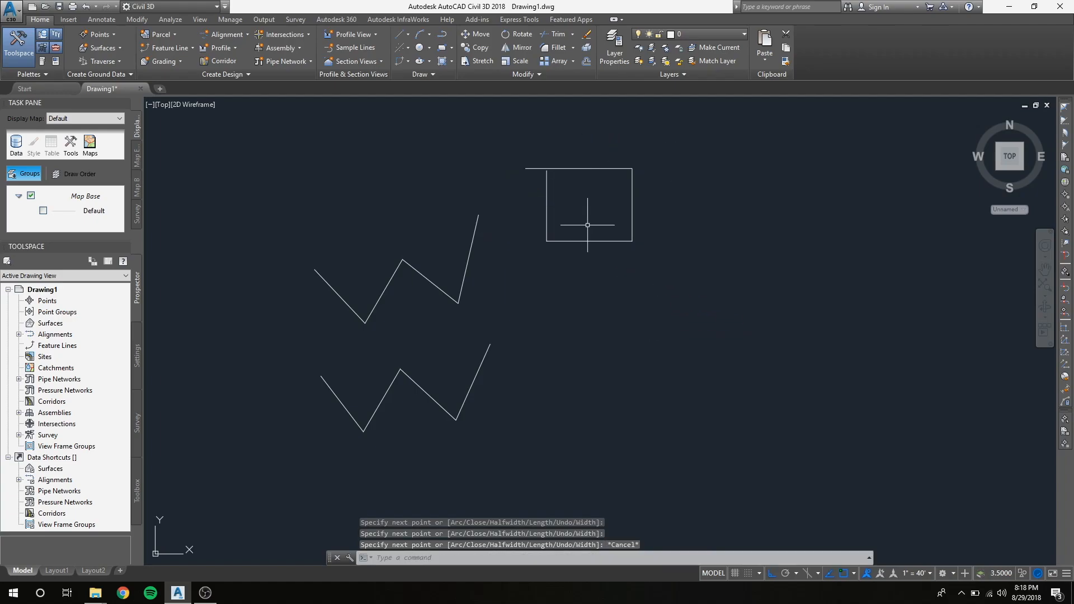
Draw a center-based ellipse beside the polyline box with both axis distances set to 25.
click(429, 62)
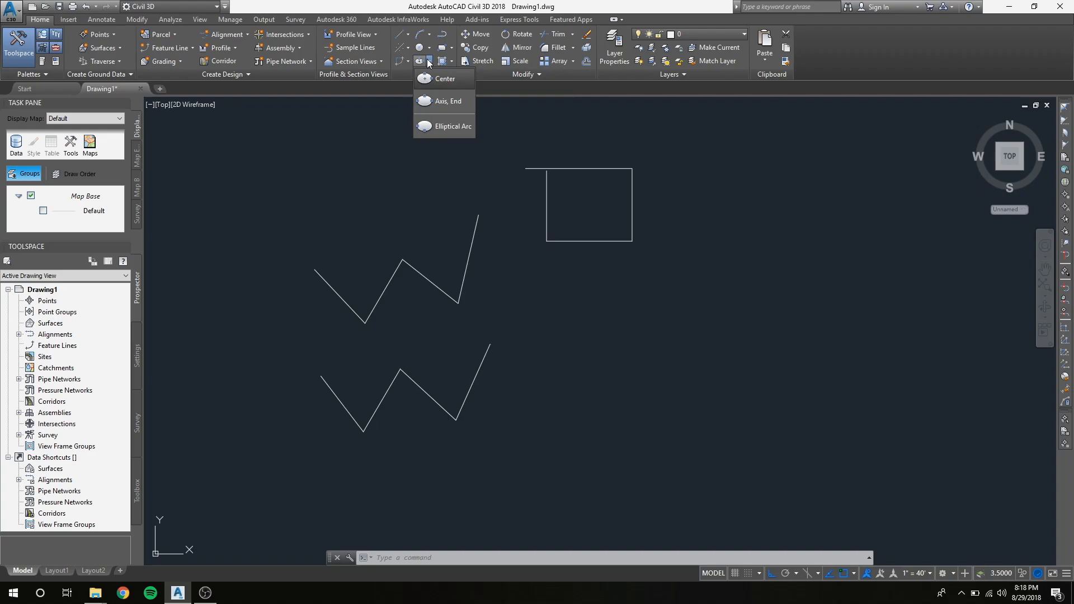
click(430, 62)
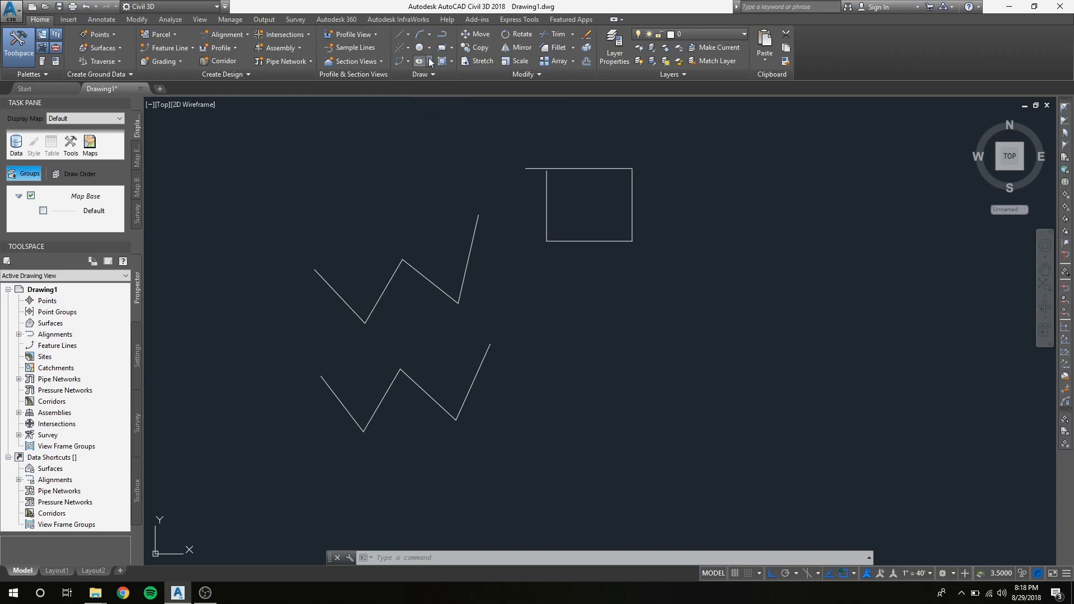
click(424, 62)
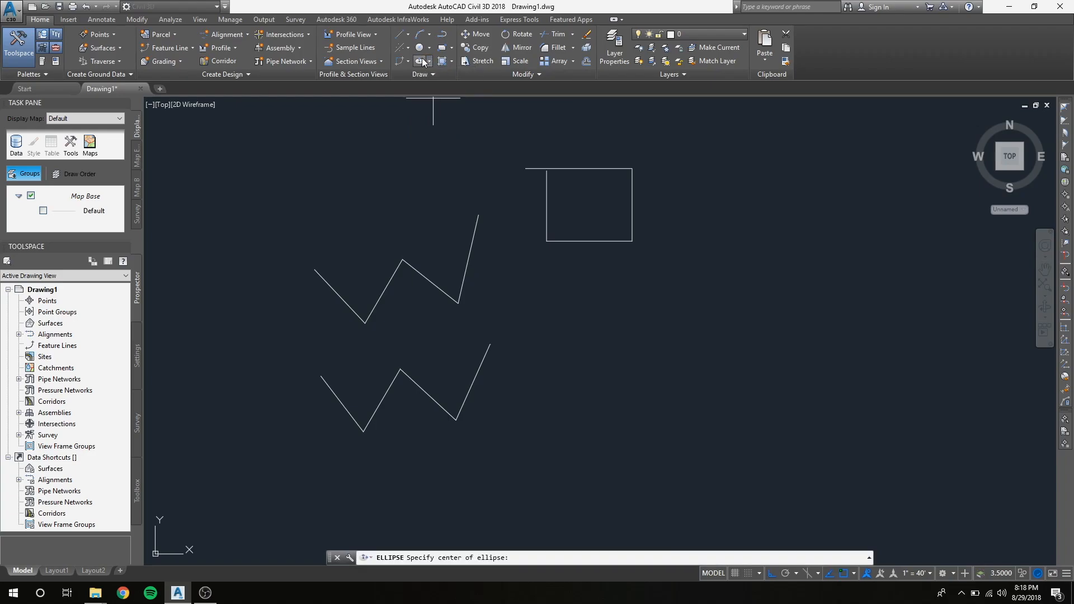
click(721, 270)
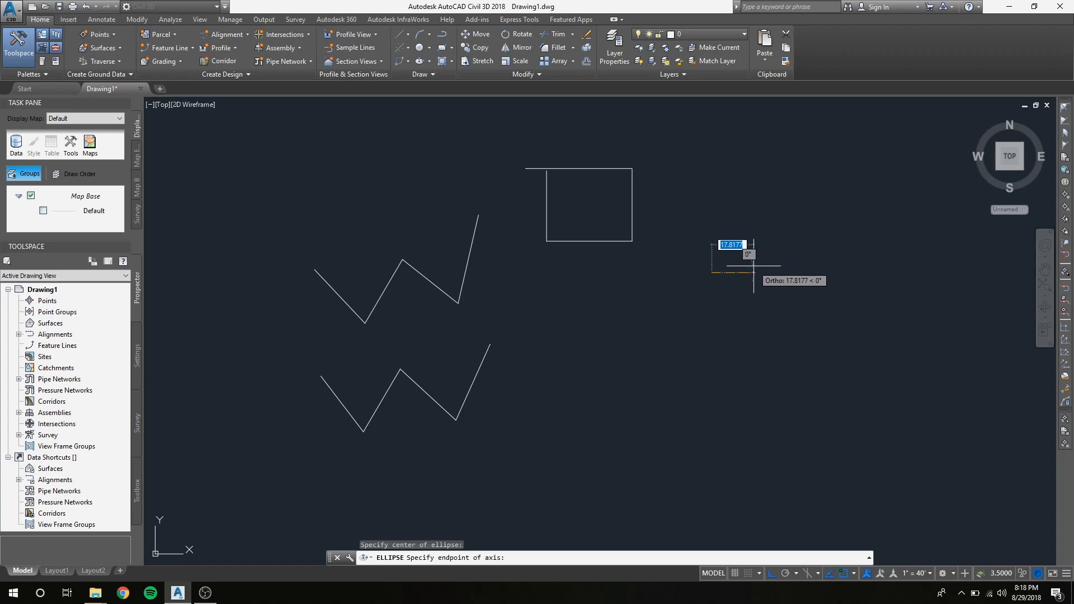
text(25)
key(Return)
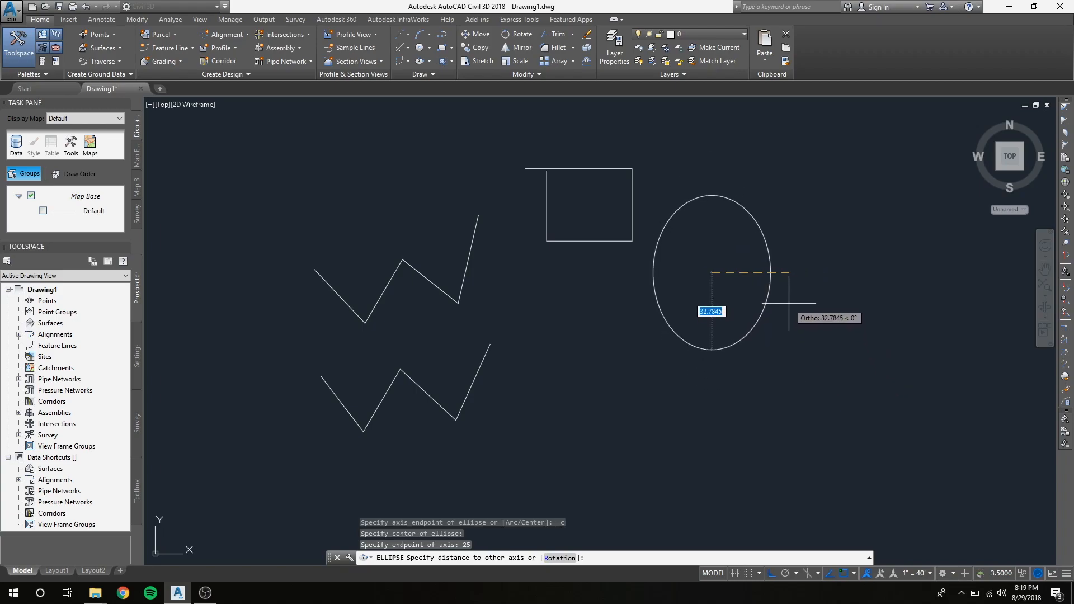
text(25)
key(Return)
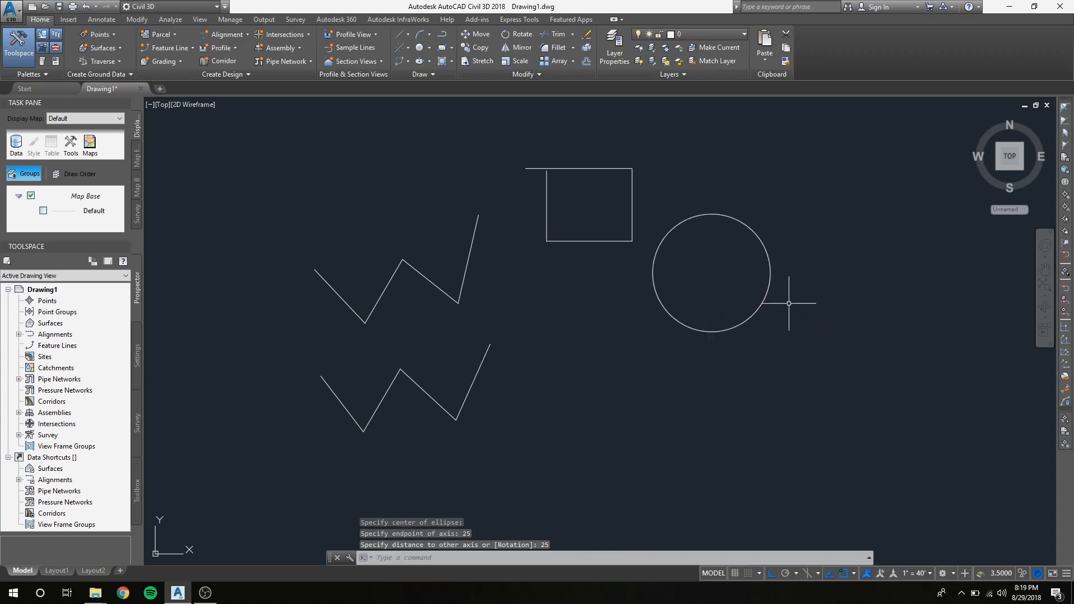
Draw a circle with a radius of 25 below the polyline box, using the center and radius method.
click(425, 52)
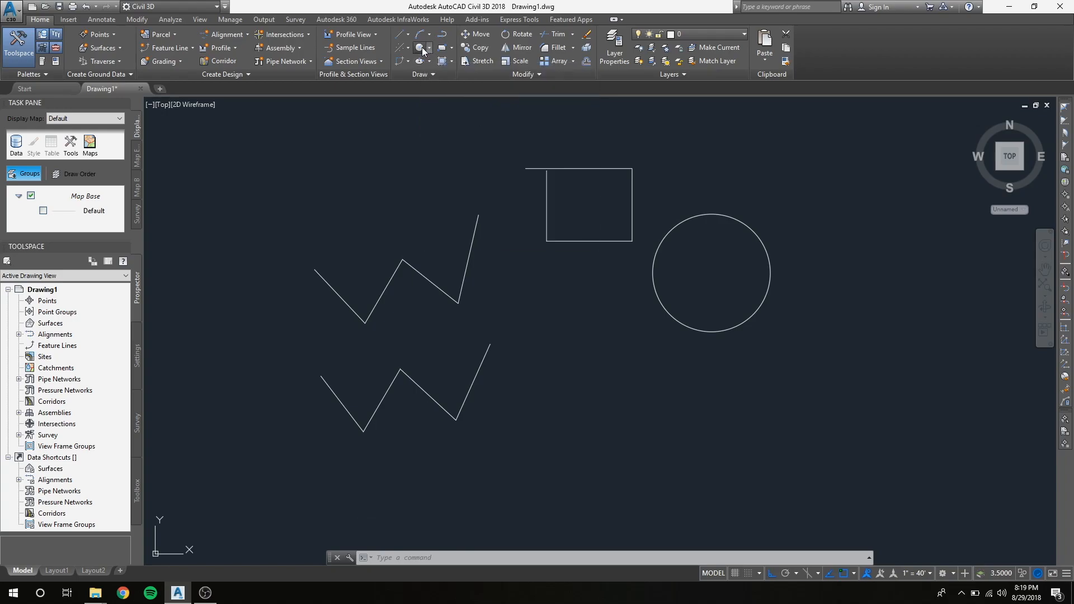
click(593, 357)
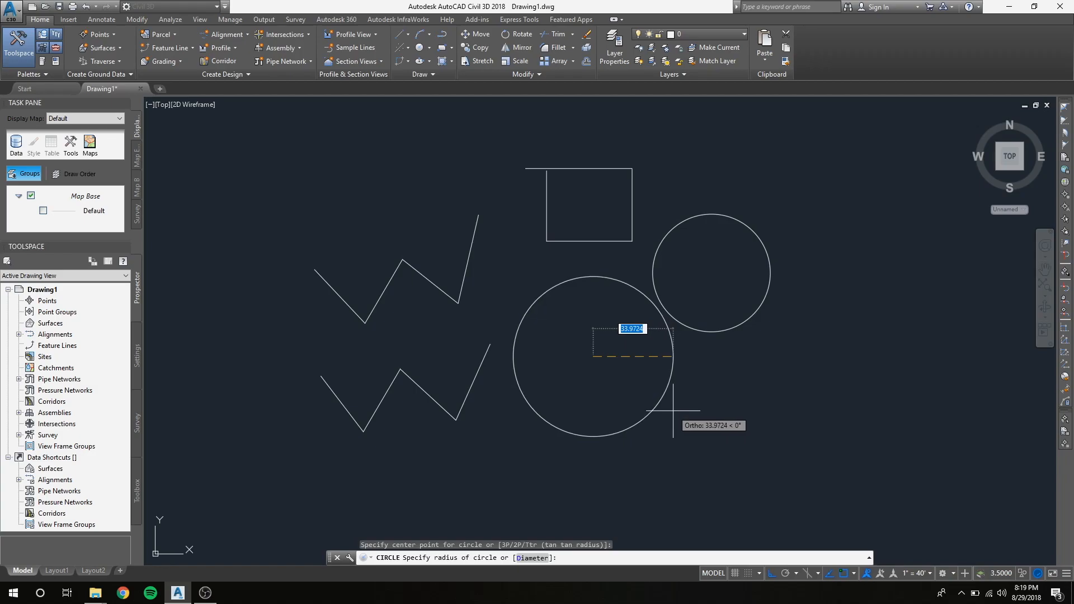
text(25)
key(Return)
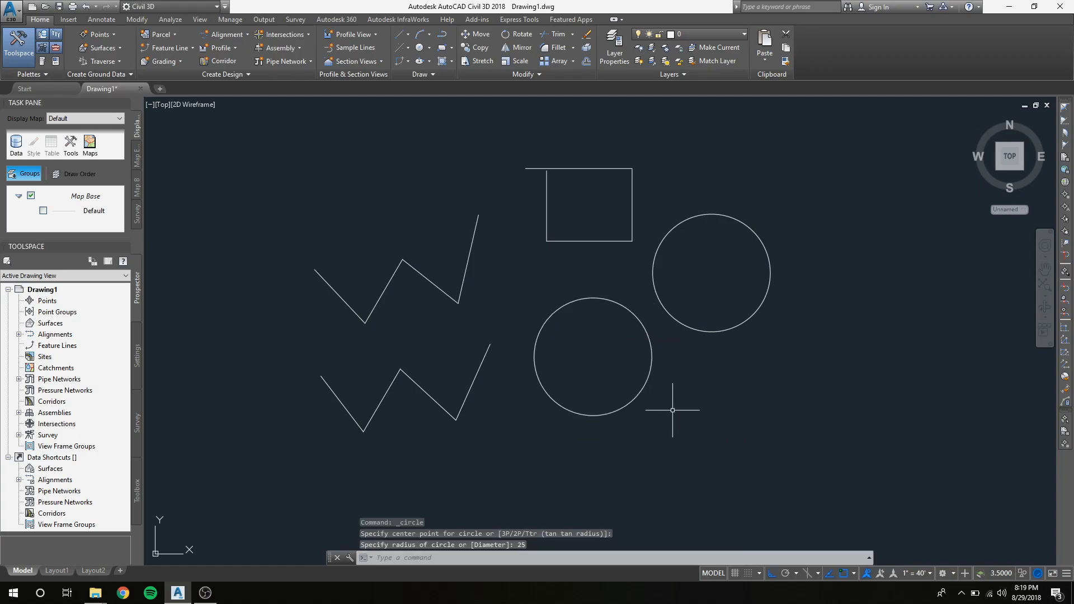
Draw a 2-Point circle using the upper and lower ends of the box's left edge as its diameter.
click(430, 47)
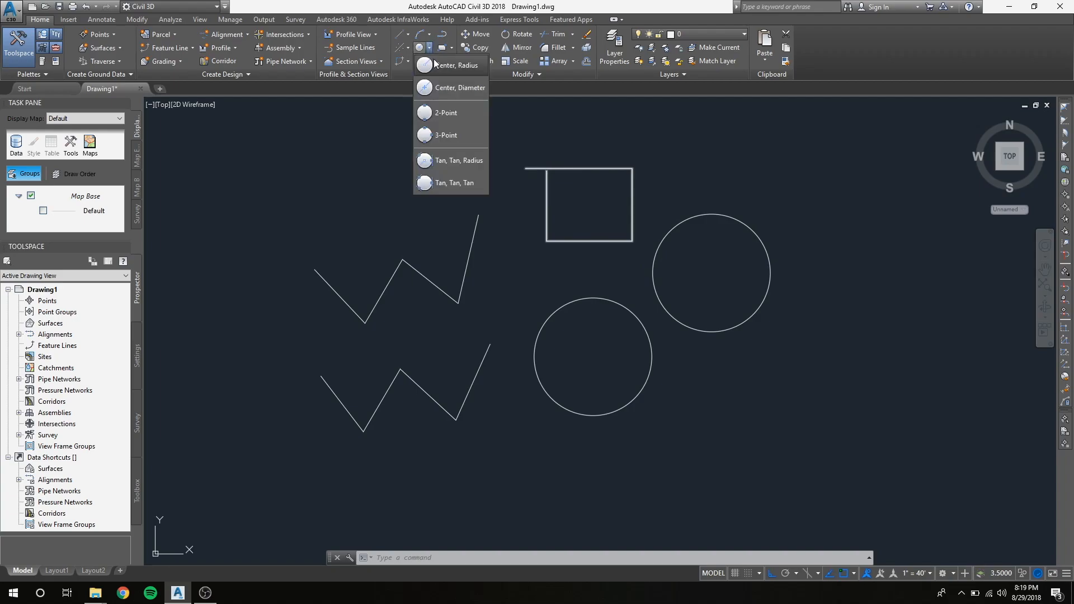
click(465, 112)
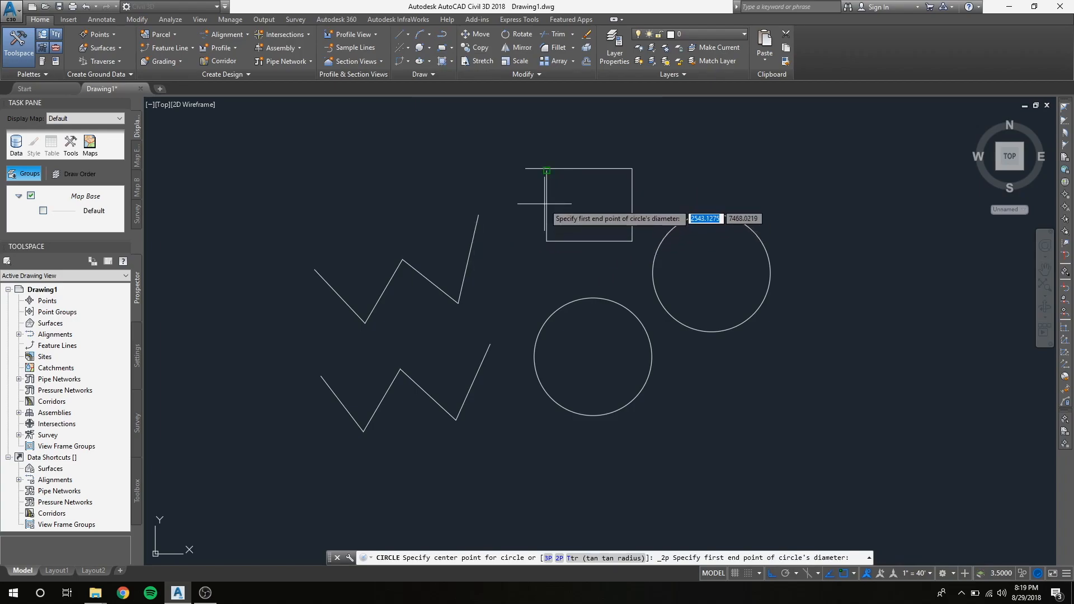
click(547, 204)
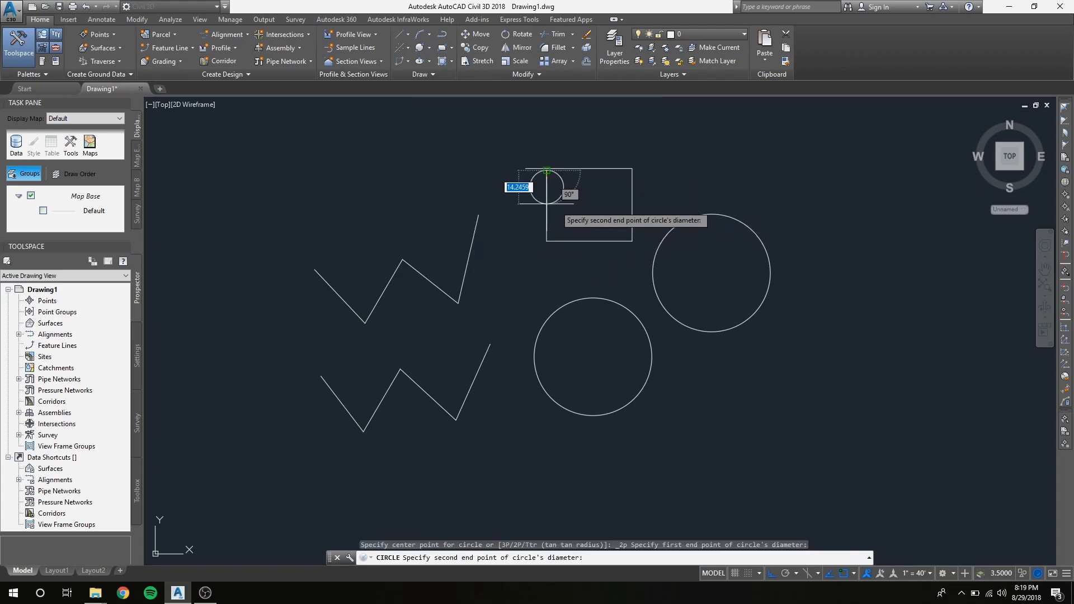
click(547, 241)
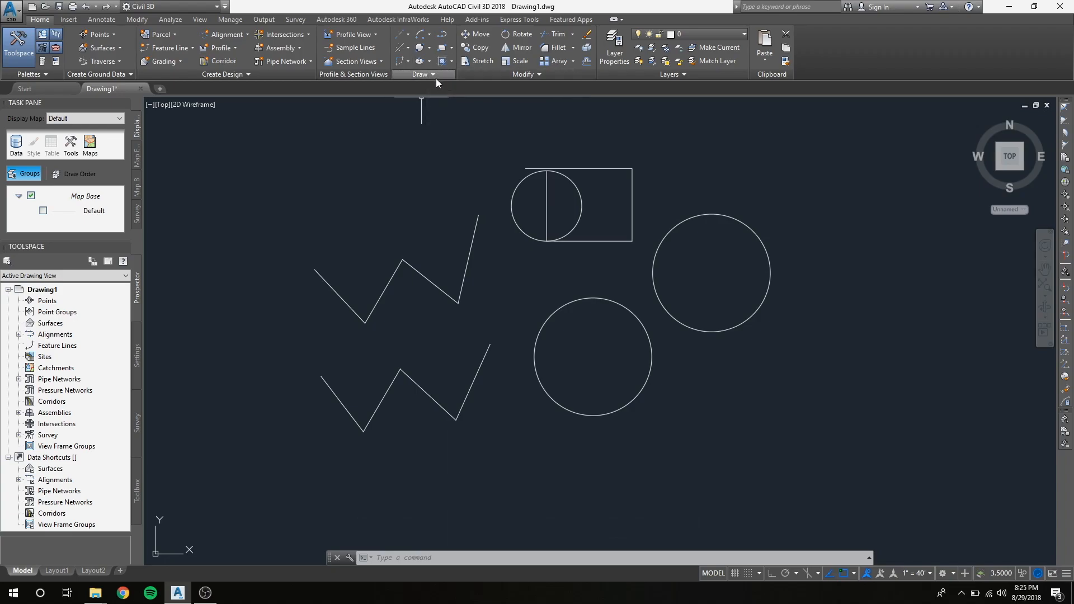
Try a Start, Center, End arc bulging inward from the box's right edge, and erase it.
click(428, 36)
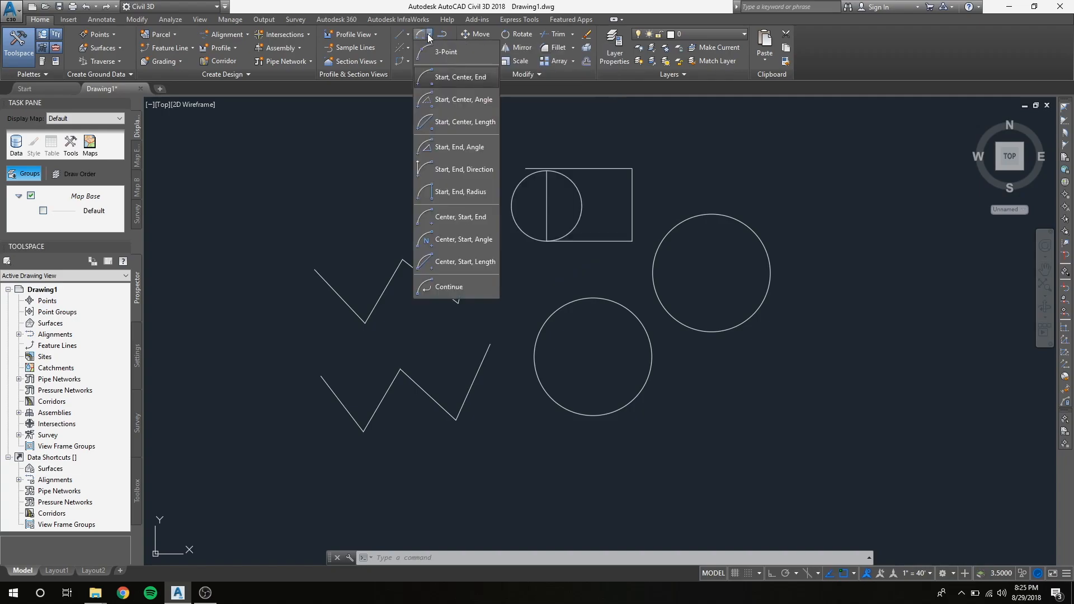
click(449, 76)
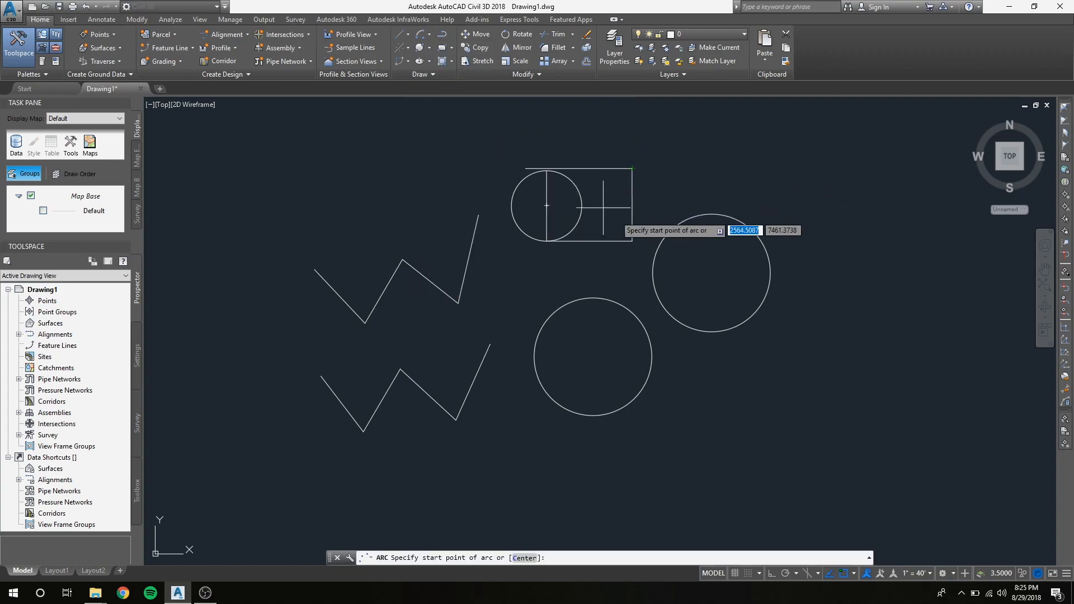
click(632, 168)
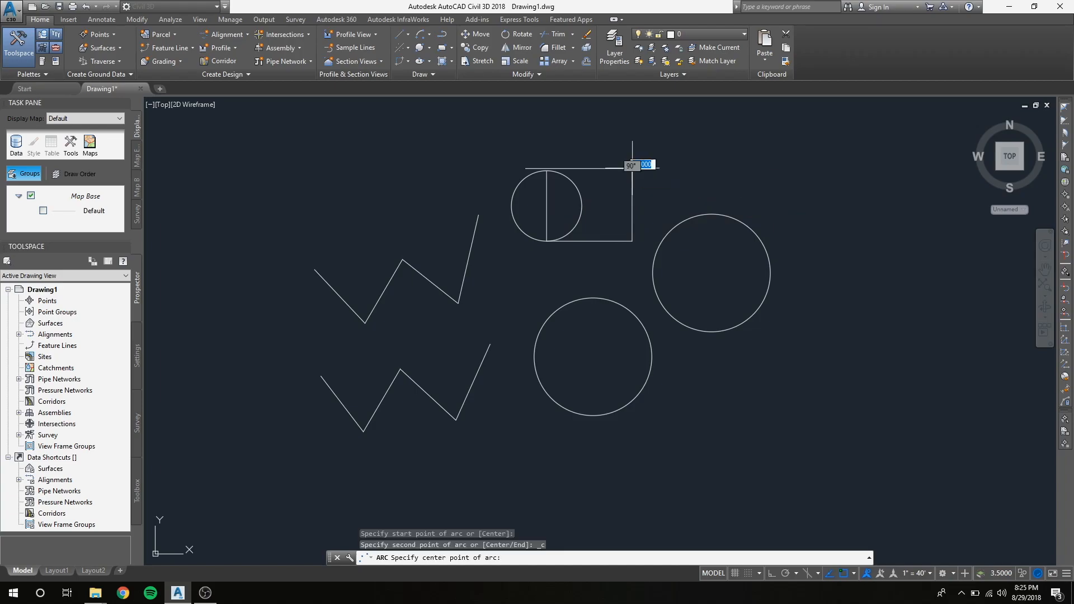
click(632, 207)
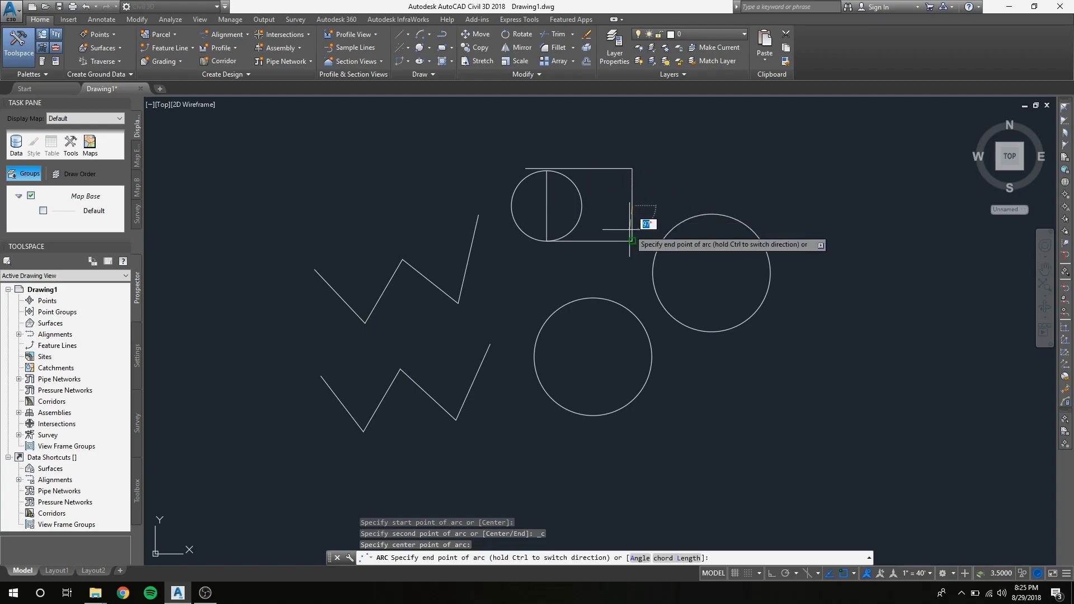
key(Escape)
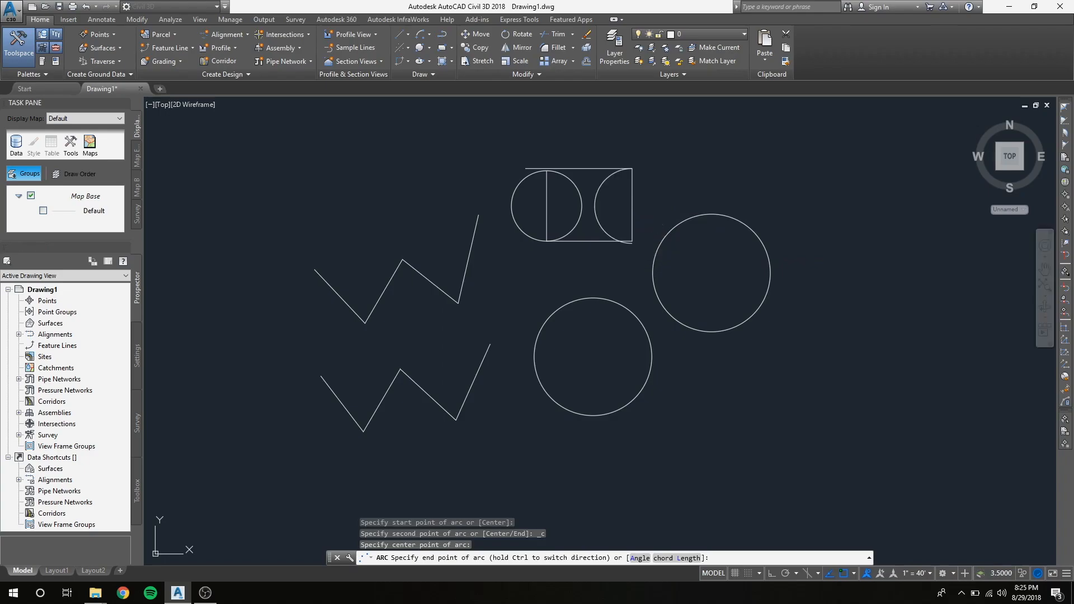
click(599, 222)
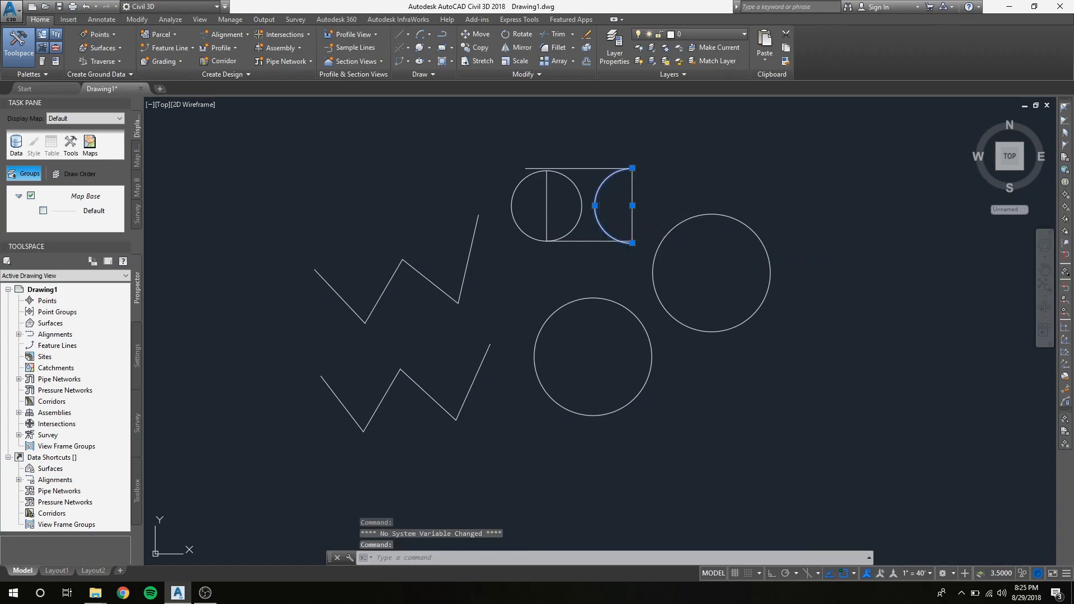
key(Delete)
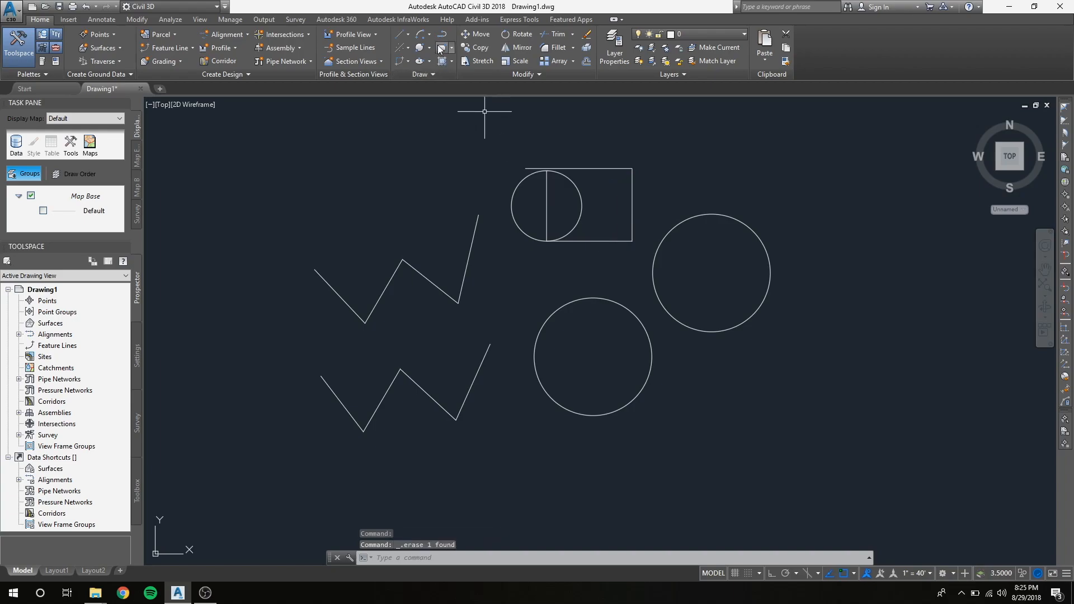
Draw an outward-bulging Start, Center, End arc from the box's upper-right corner to its lower-right corner, centered on the right edge.
click(424, 34)
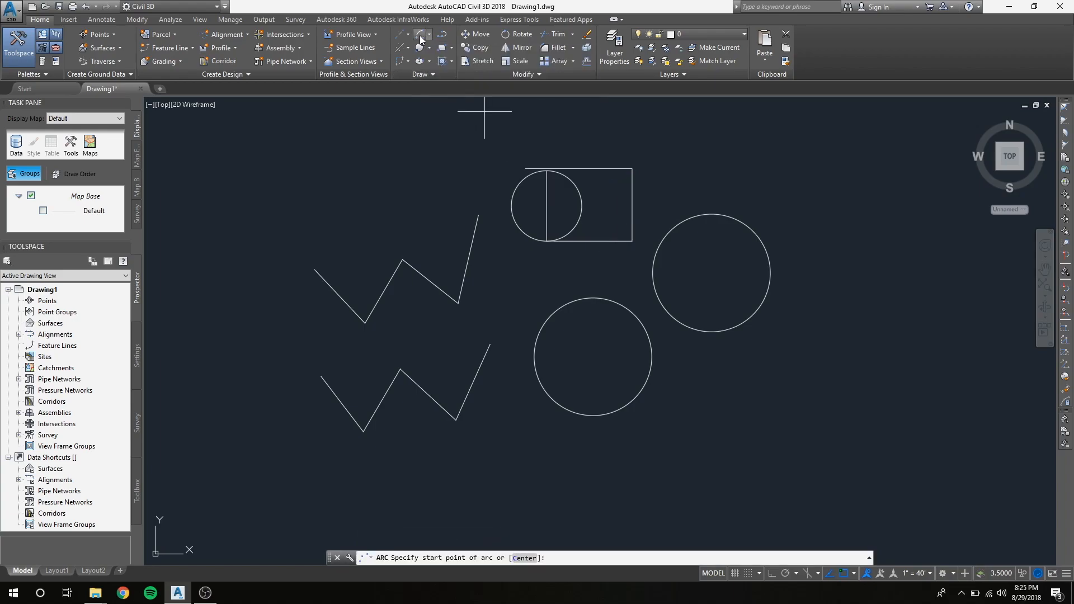
click(632, 168)
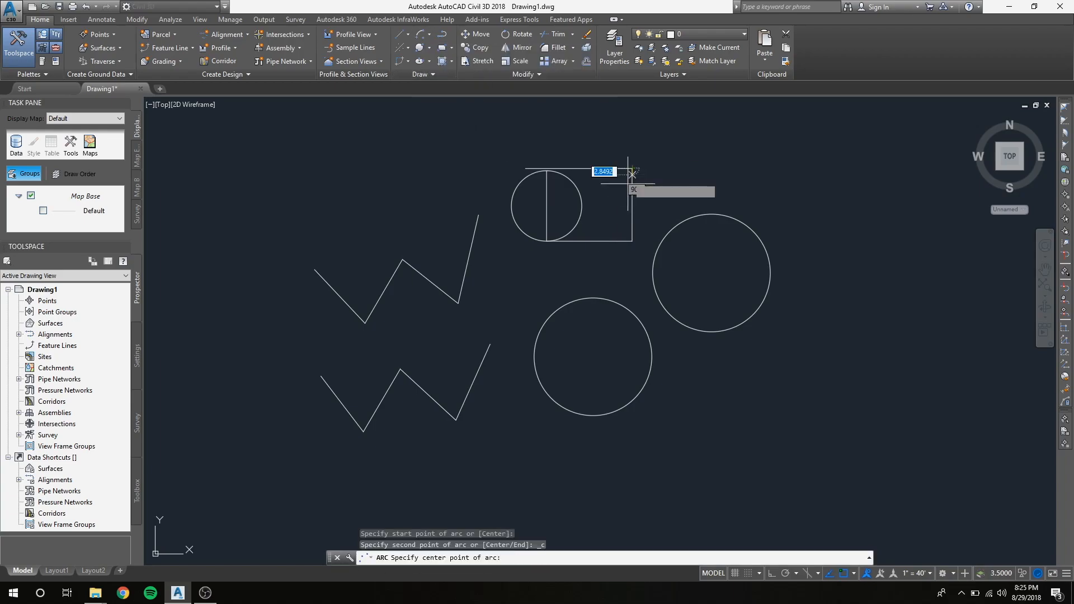
click(632, 204)
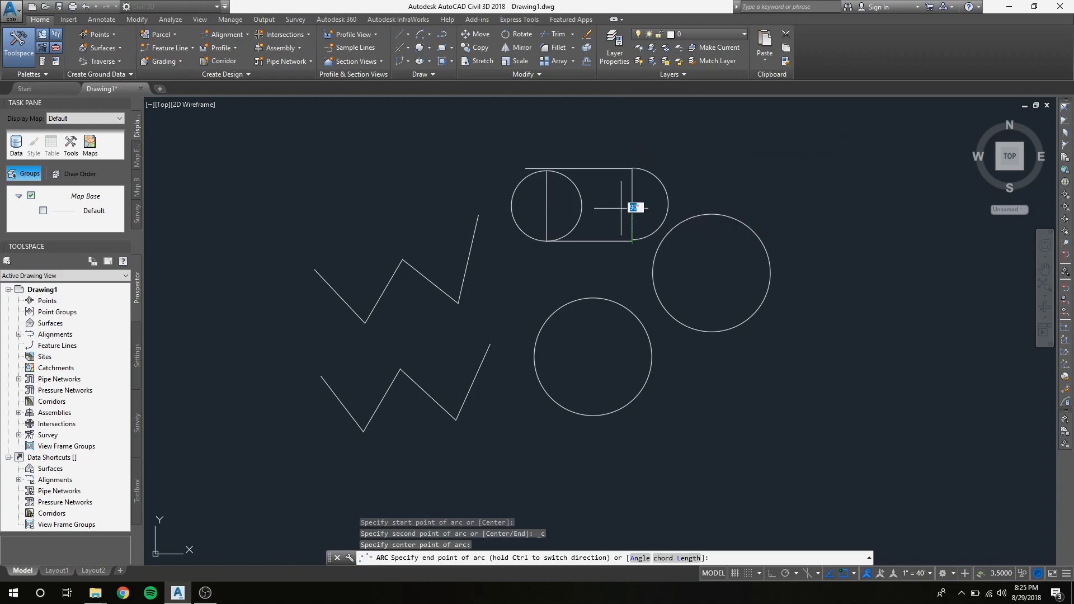
click(632, 240)
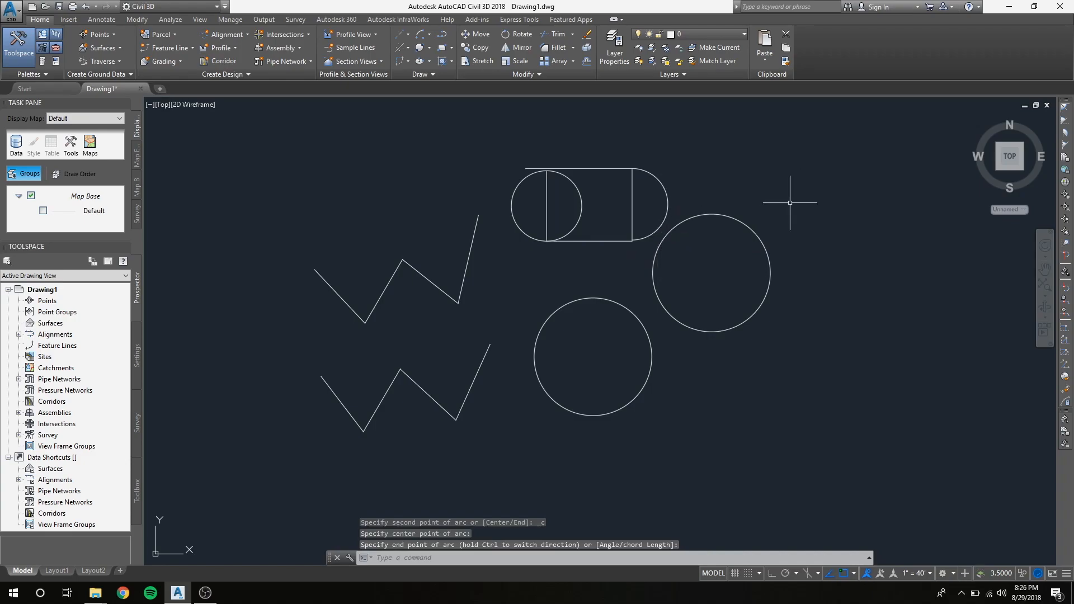
Stretch the arc's lower endpoint onto the box's lower-right corner and clear the selection.
click(669, 199)
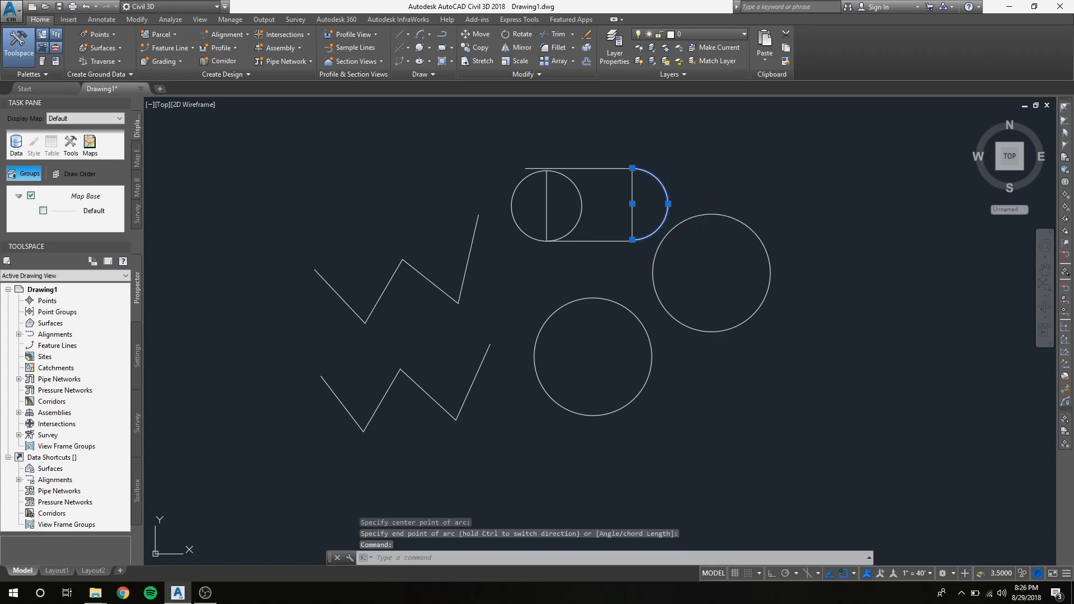
click(632, 239)
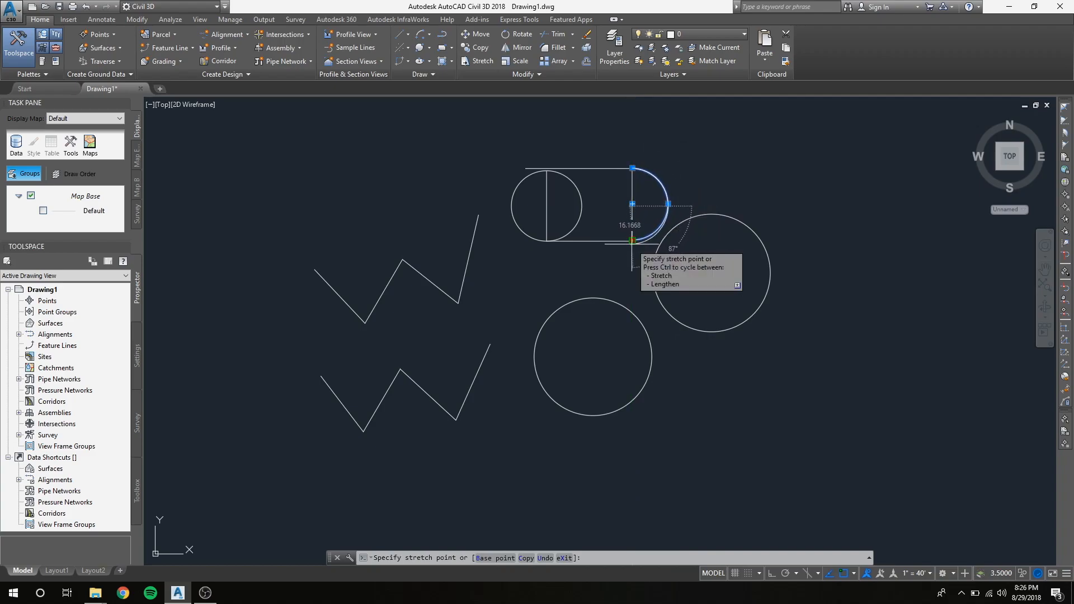
click(632, 241)
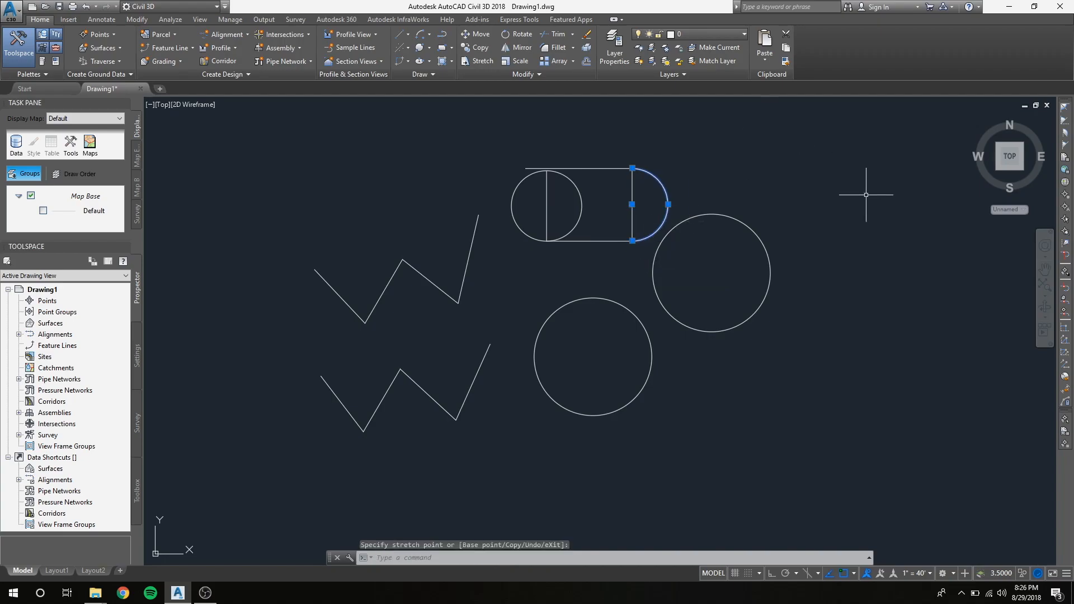
key(Escape)
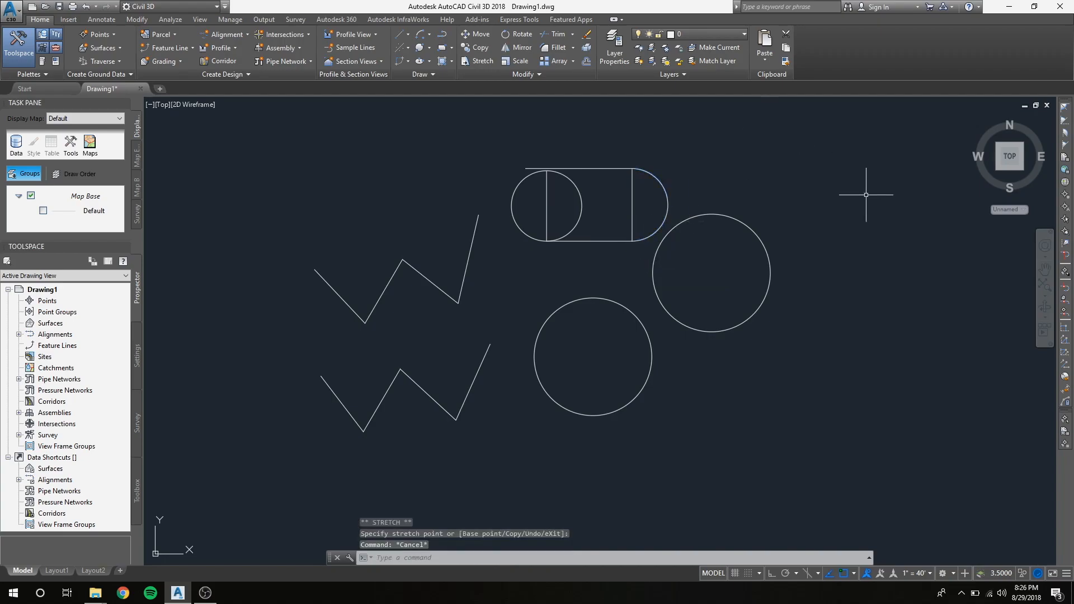
scroll(619, 246, up, 6)
scroll(637, 235, down, 6)
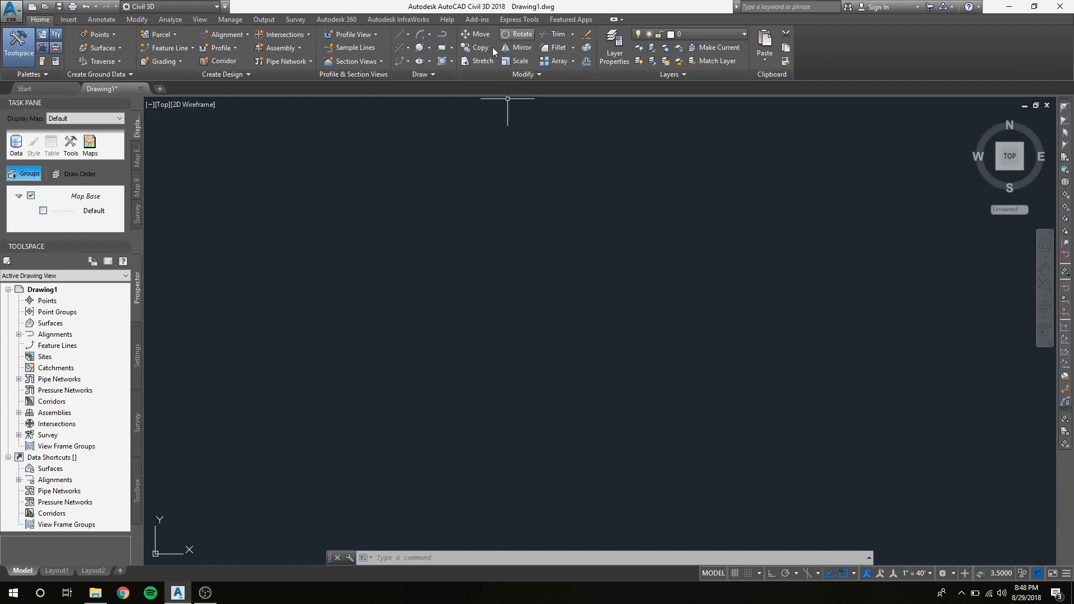
Draw an irregular four-sided polyline in the empty drawing area, ending it at its starting point.
click(441, 35)
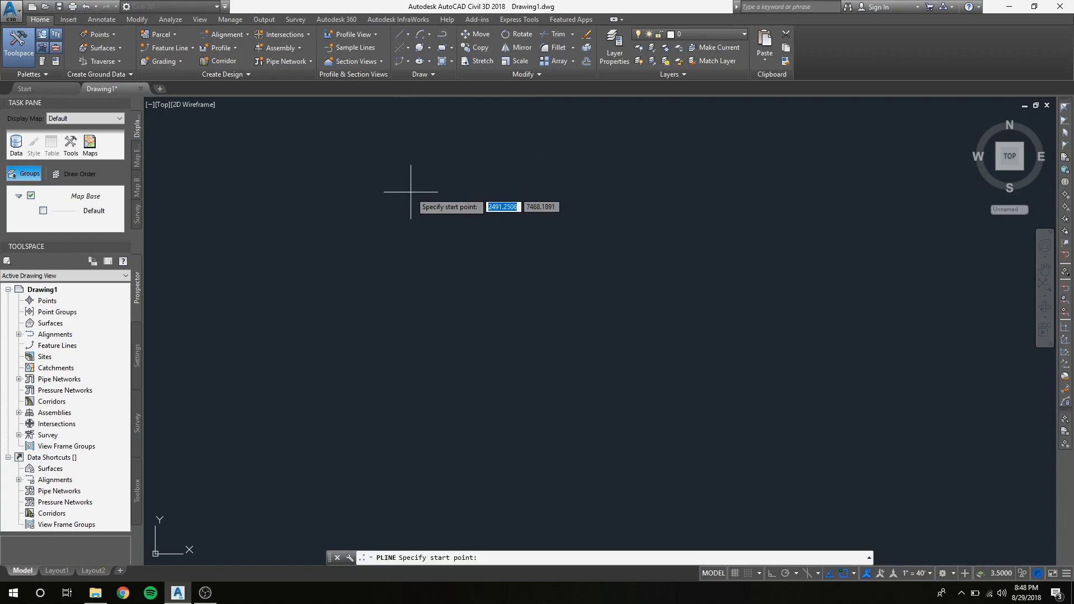
click(390, 207)
click(380, 257)
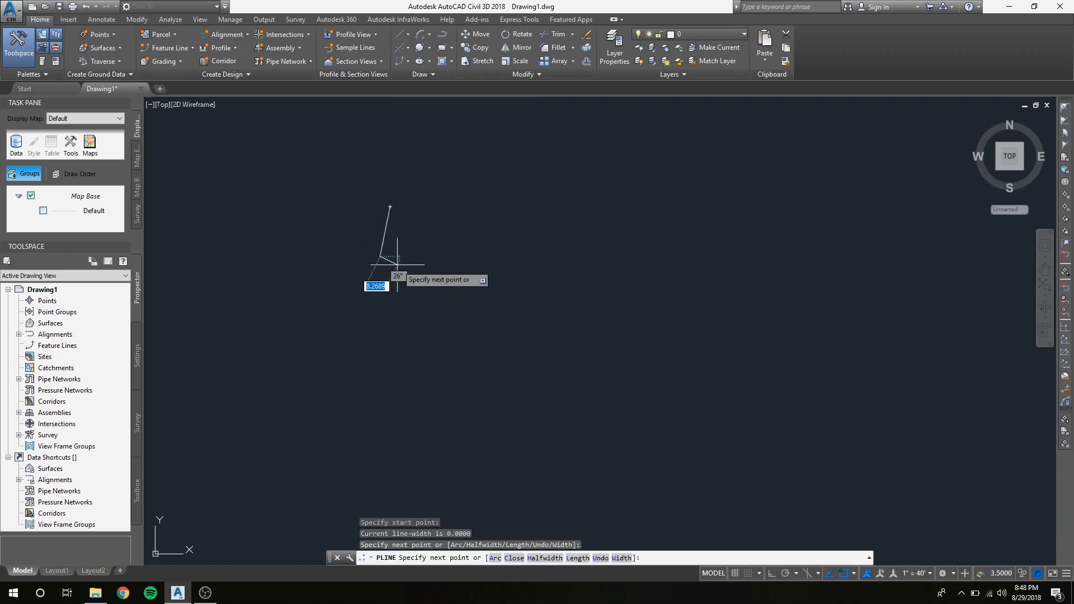
click(448, 275)
click(455, 160)
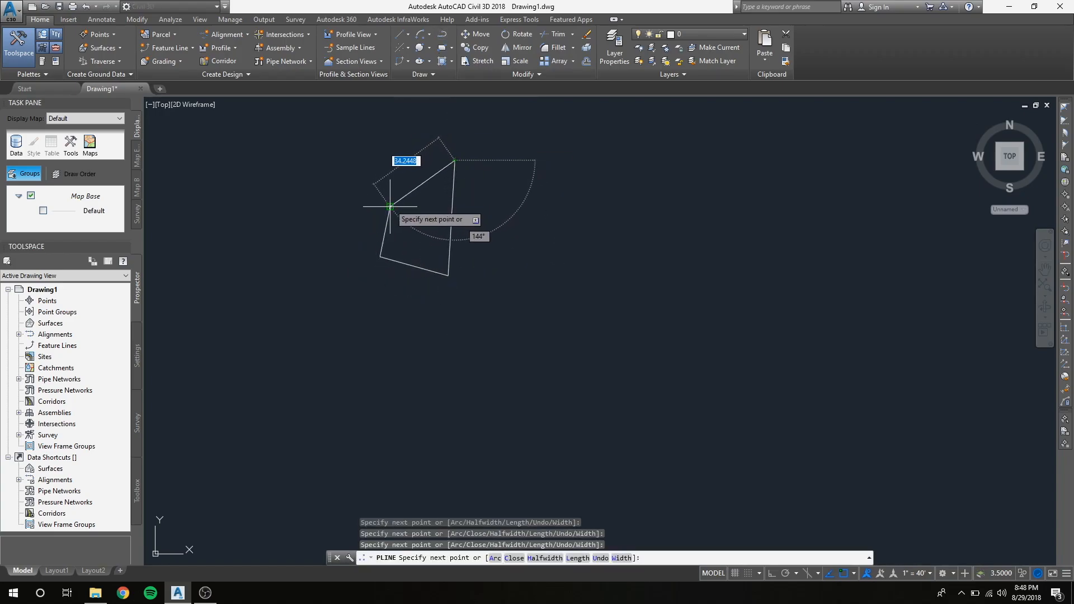
click(390, 204)
key(Return)
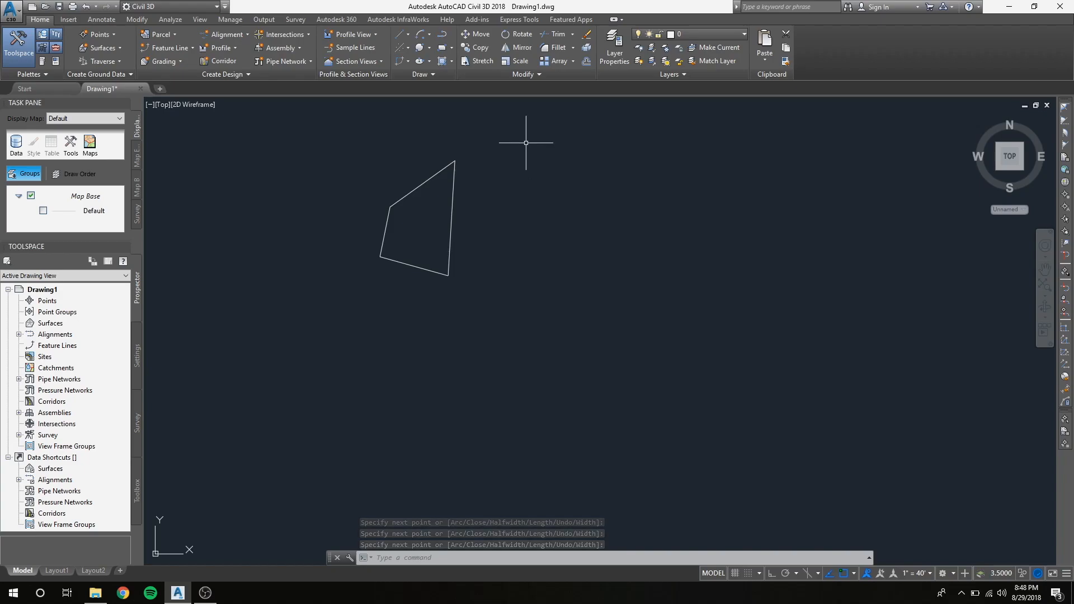
Move the four-sided polyline a short distance down and to the right, using its top corner as the base point.
click(480, 36)
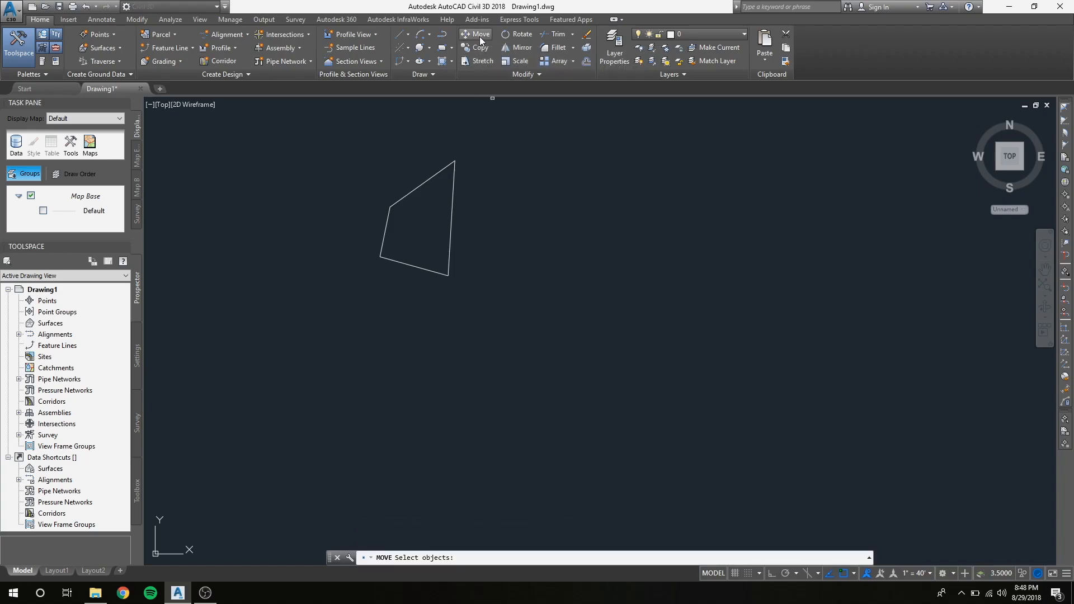
click(454, 181)
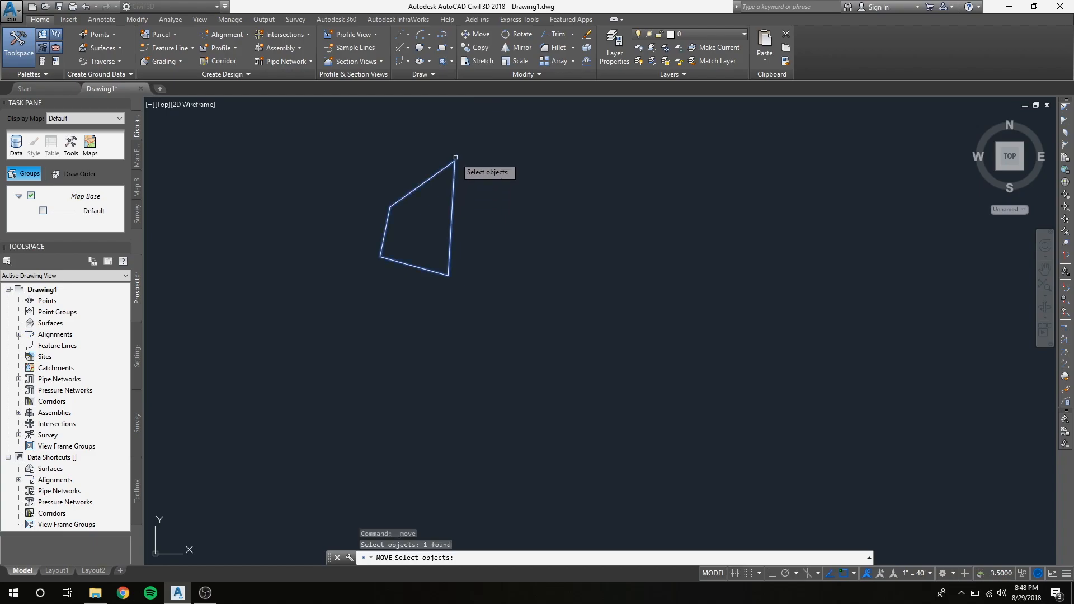
key(Return)
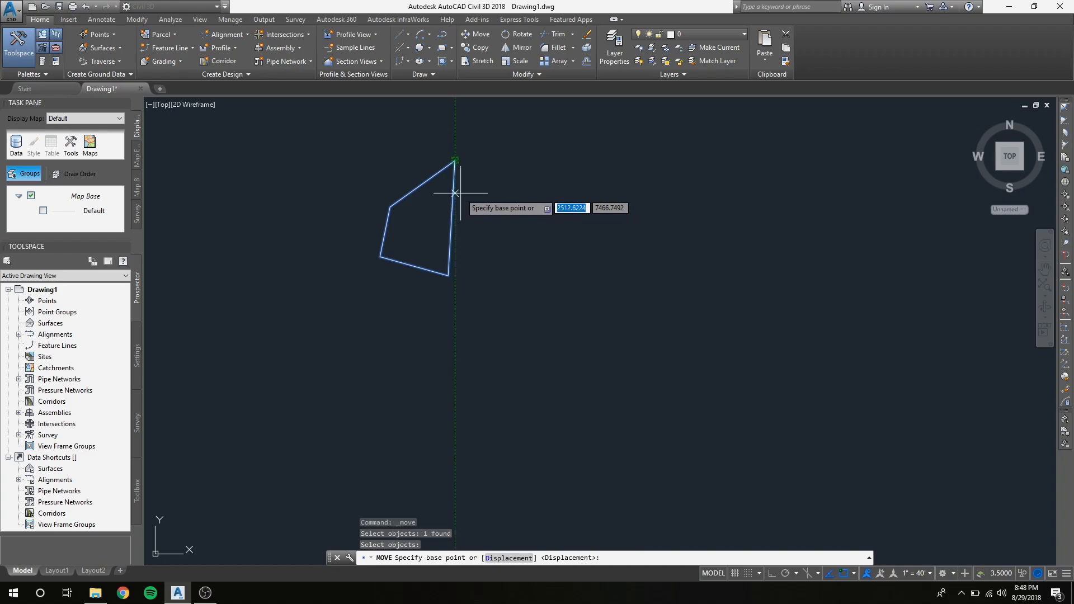
click(455, 160)
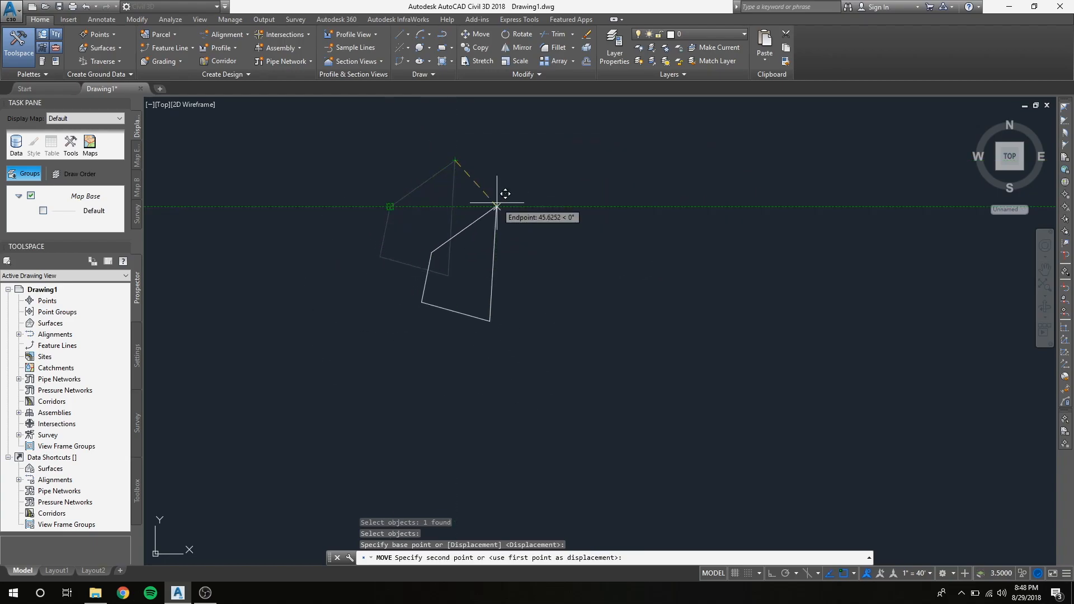
click(512, 198)
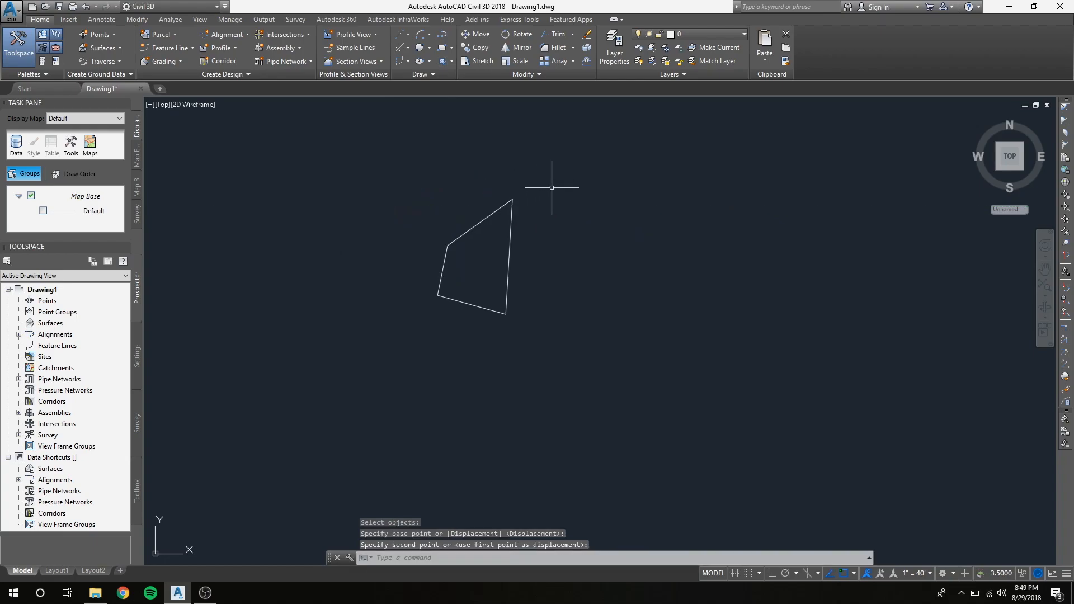
Rotate the four-sided polyline 90 degrees about its lower-right corner and undo the rotation.
click(522, 35)
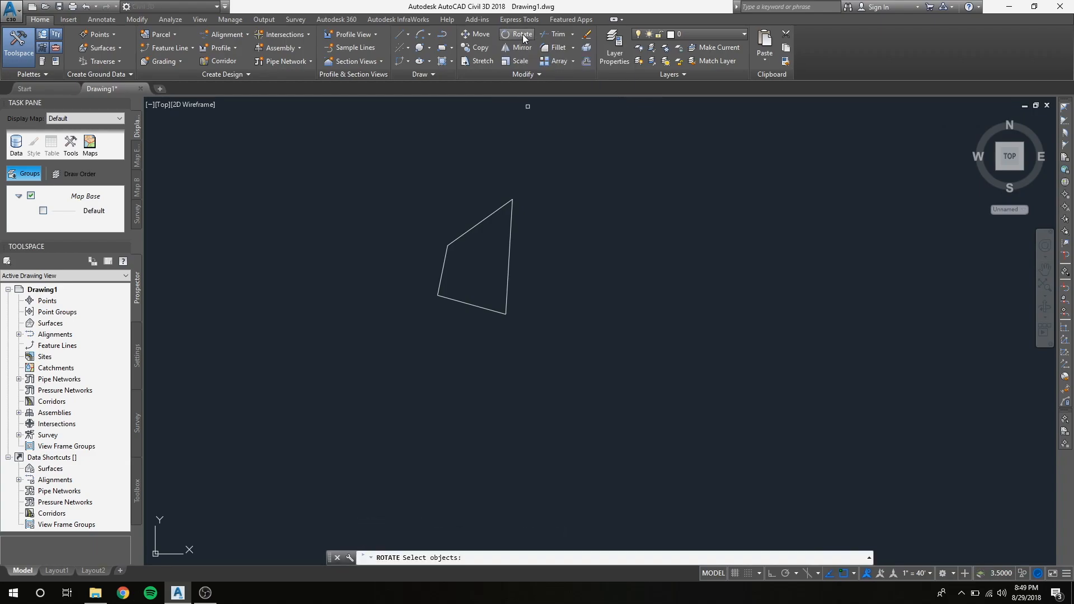
click(510, 222)
key(Return)
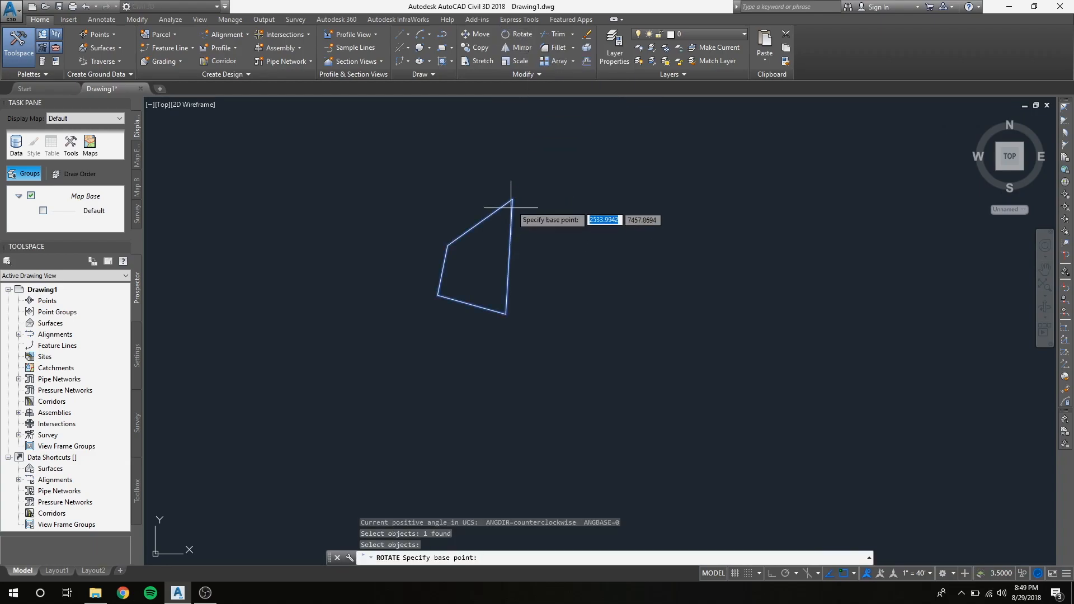
click(506, 313)
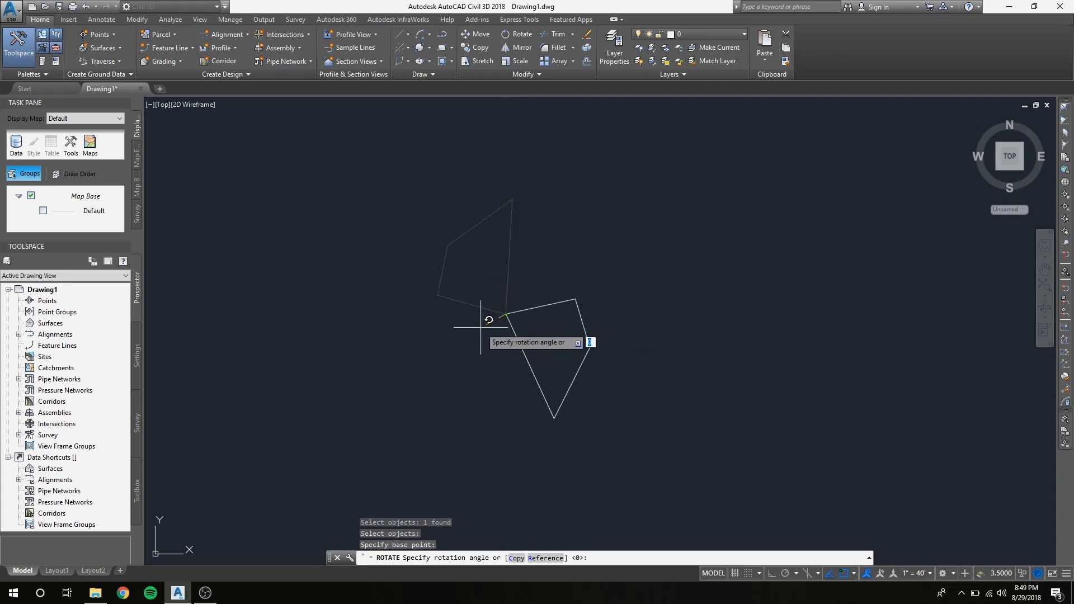
key(Return)
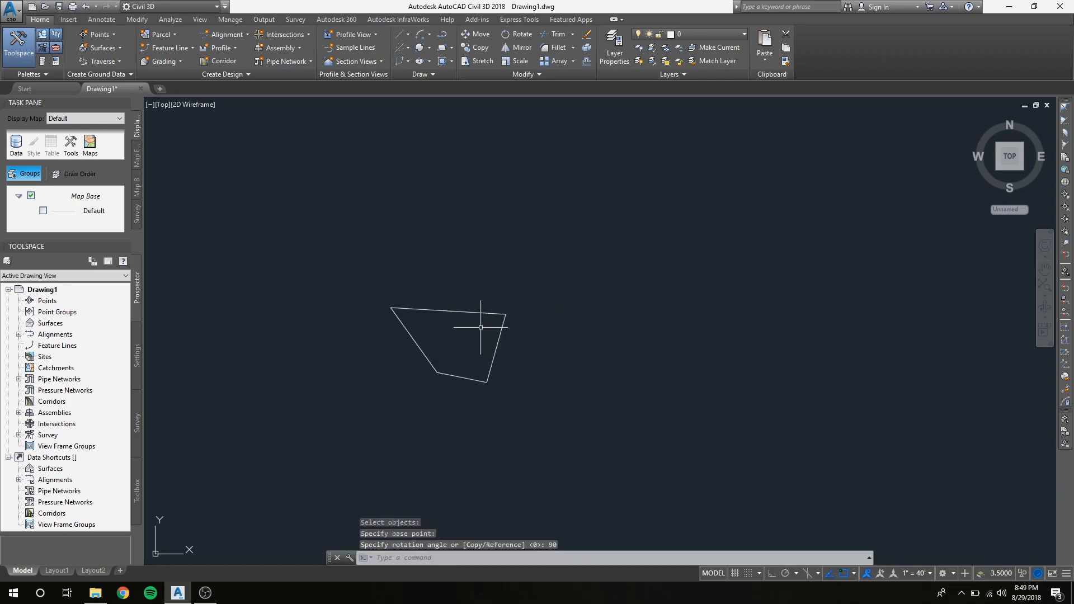
click(86, 6)
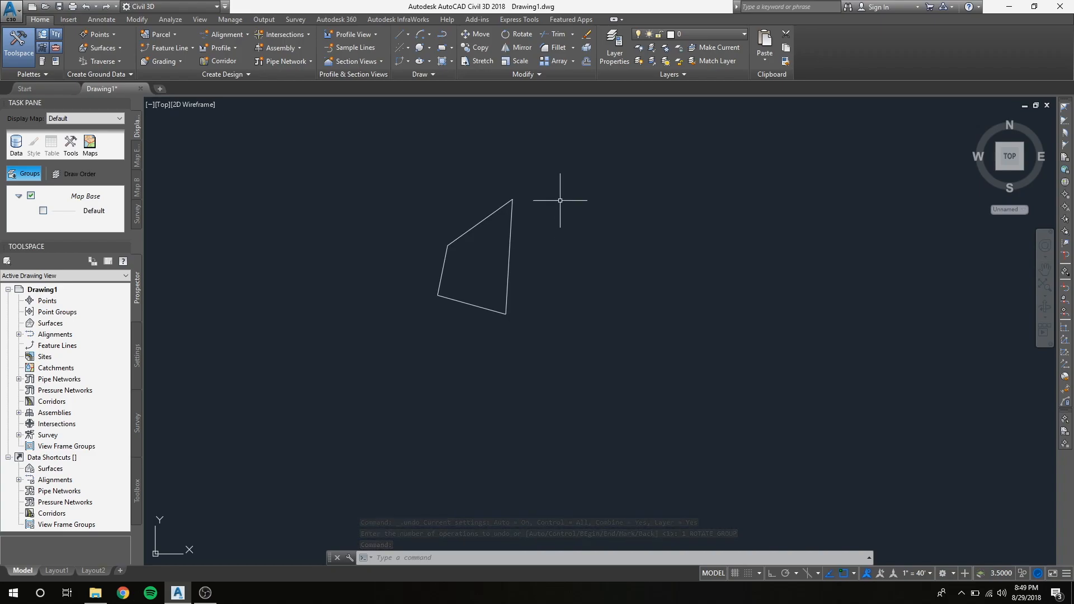
Copy the polyline three times in a horizontal row to its right, from its top corner, the first about 44 and the last about 124 units away.
click(481, 49)
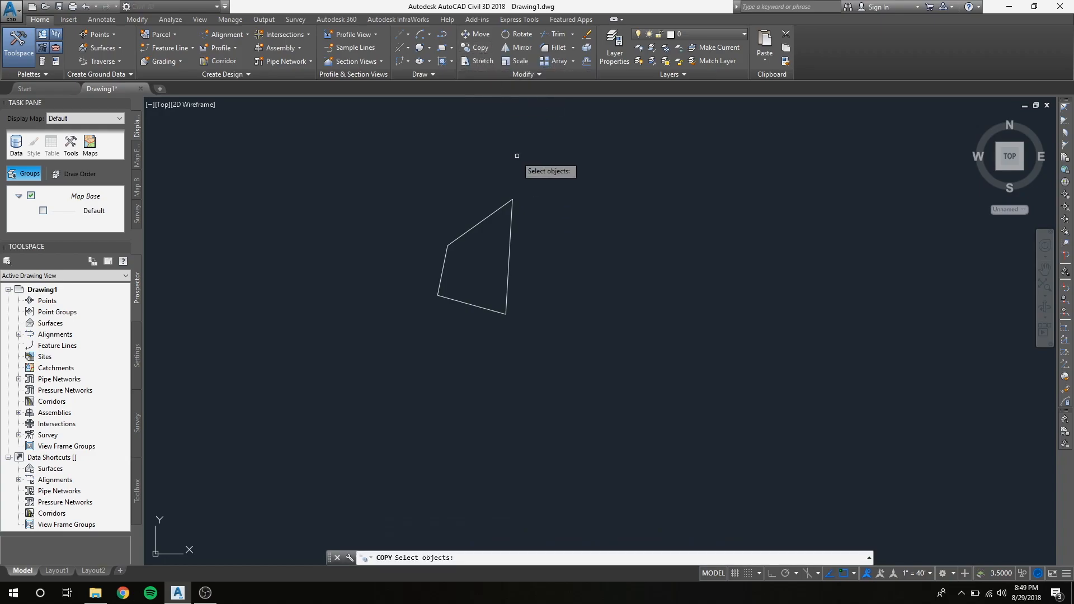
click(510, 236)
key(Return)
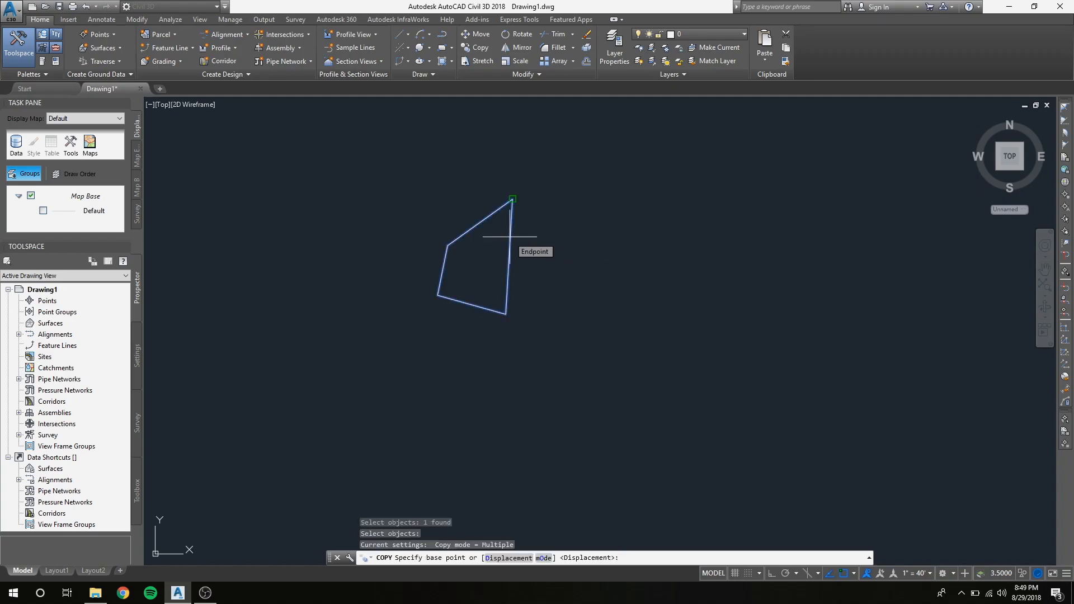
click(512, 198)
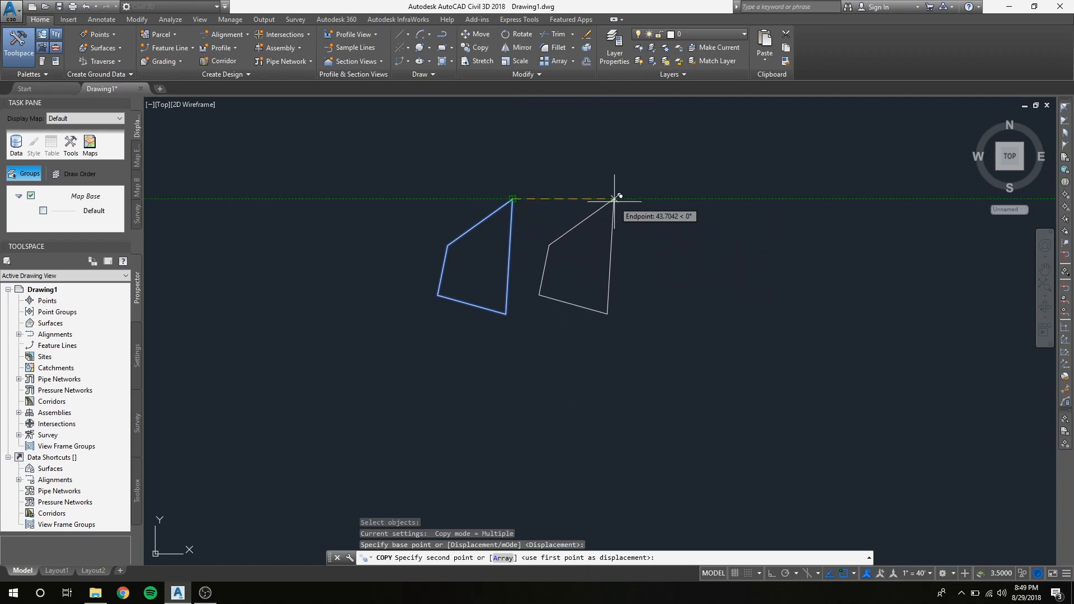
click(613, 198)
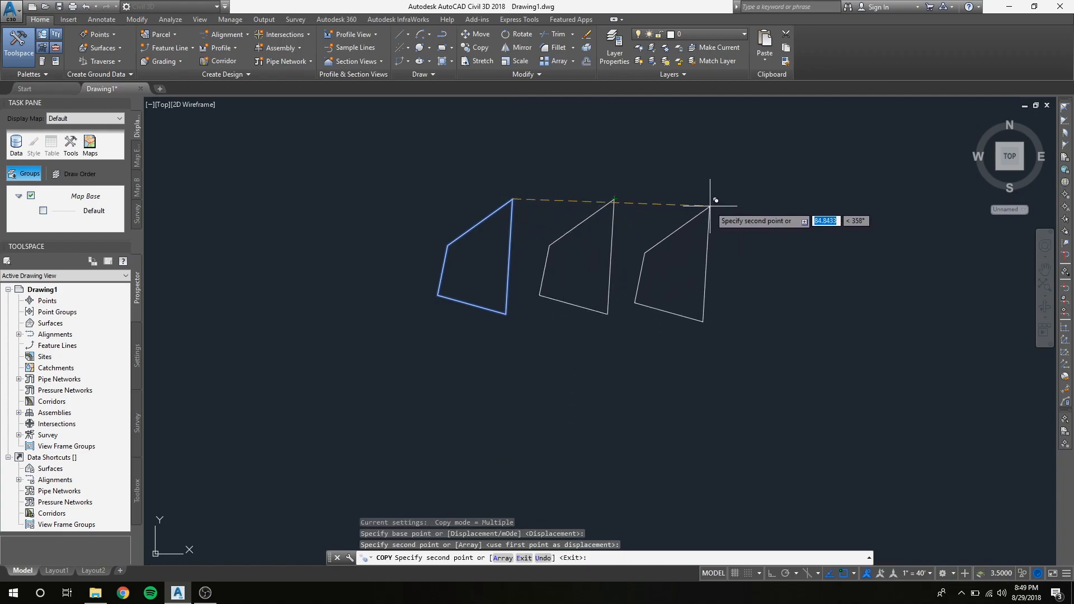
click(710, 198)
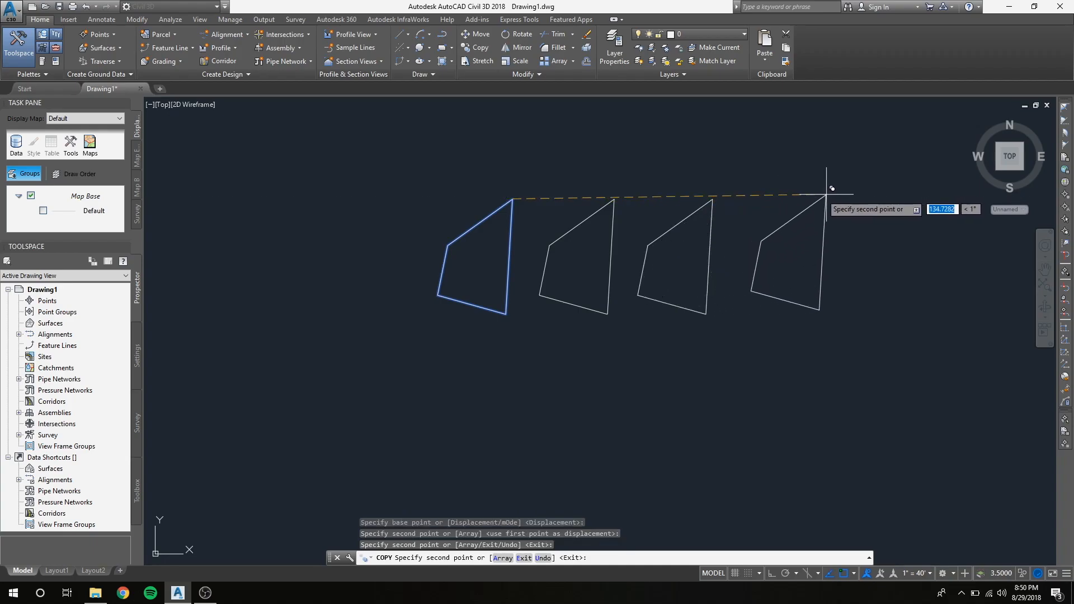
click(800, 199)
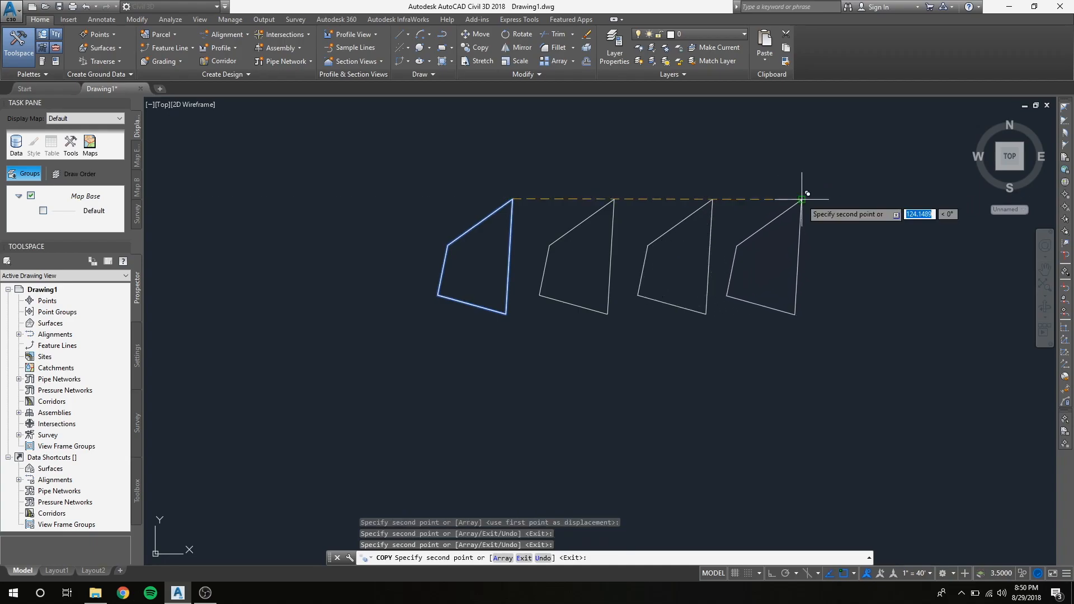
key(Return)
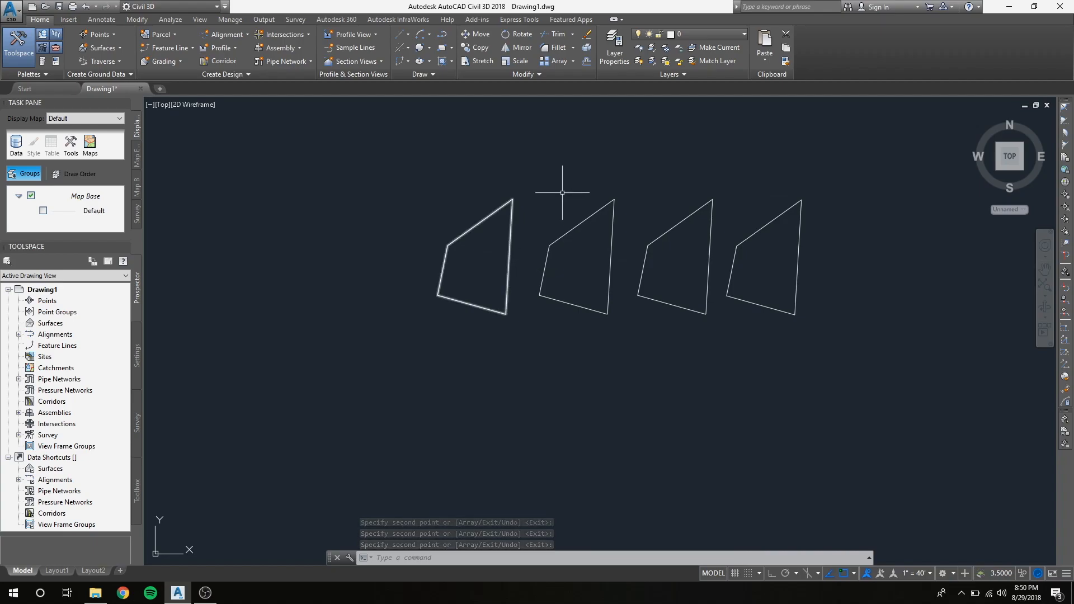
Delete the three polyline copies, keeping the original shape.
click(535, 169)
click(840, 339)
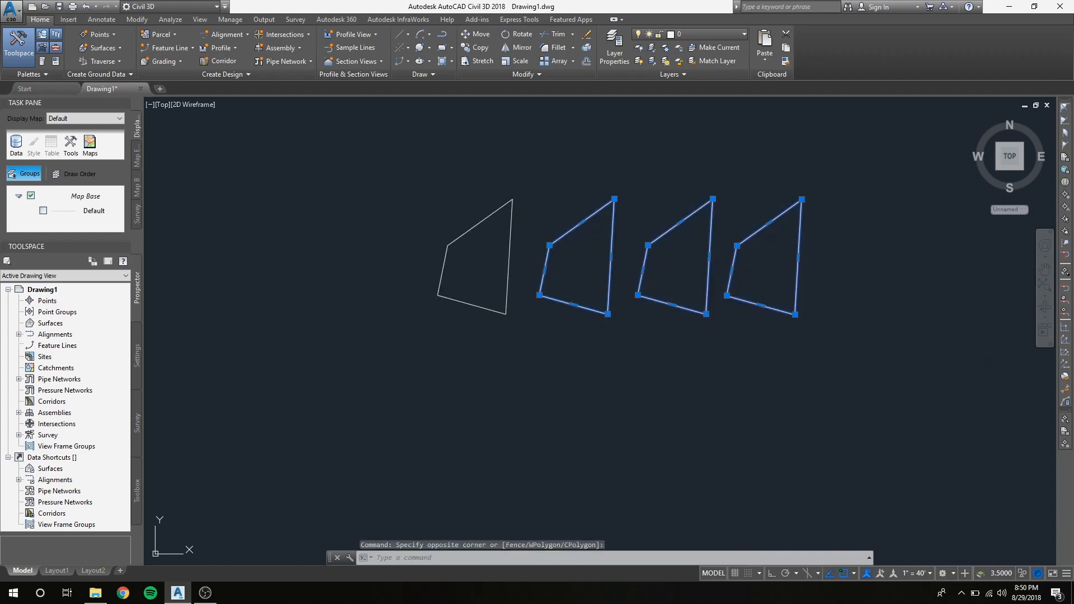
key(Delete)
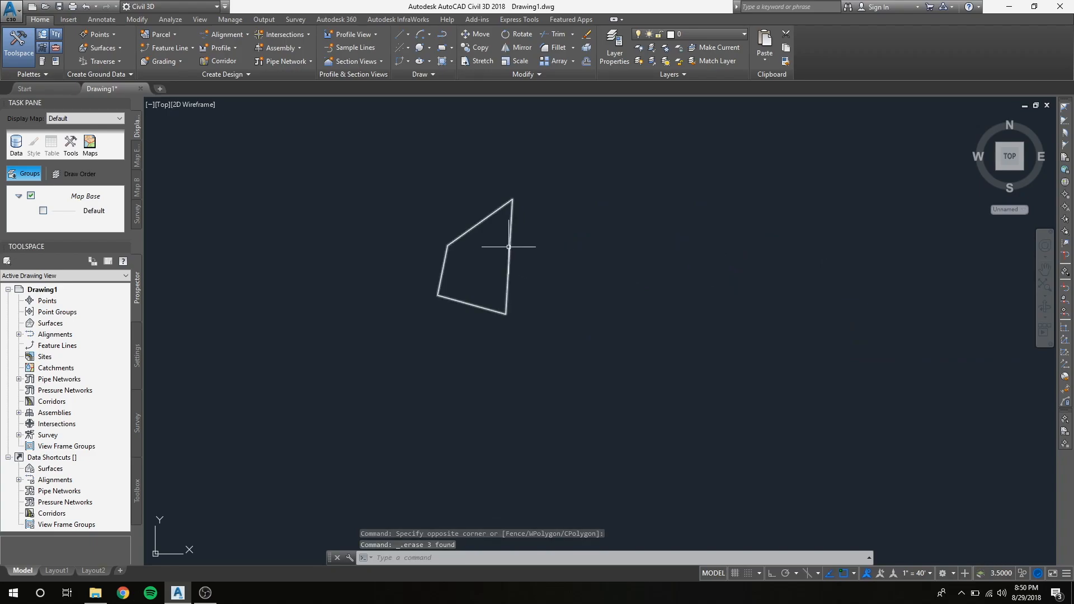
click(509, 48)
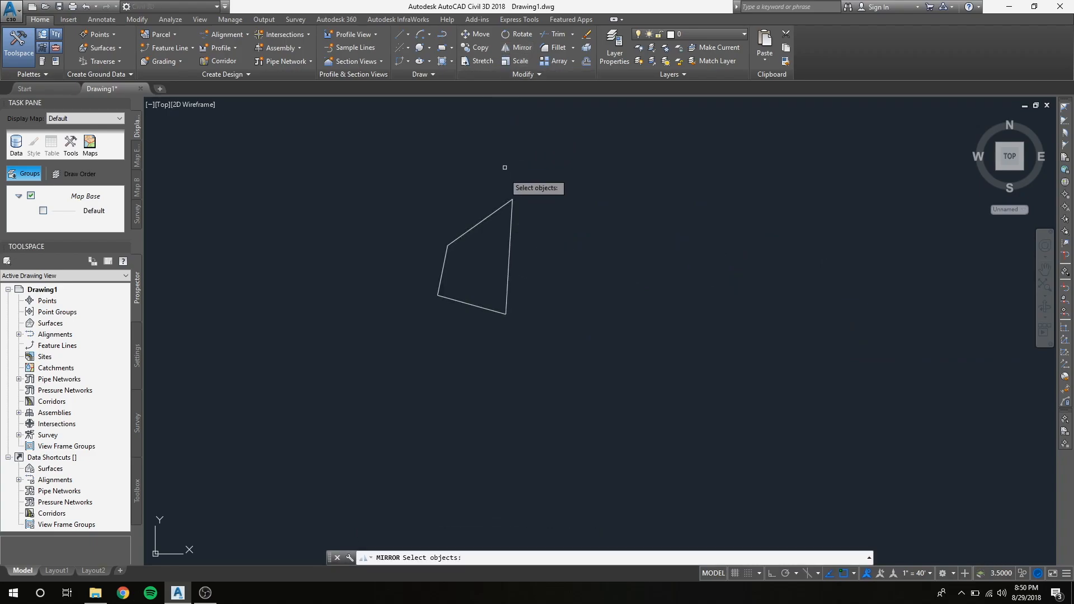
click(509, 233)
key(Return)
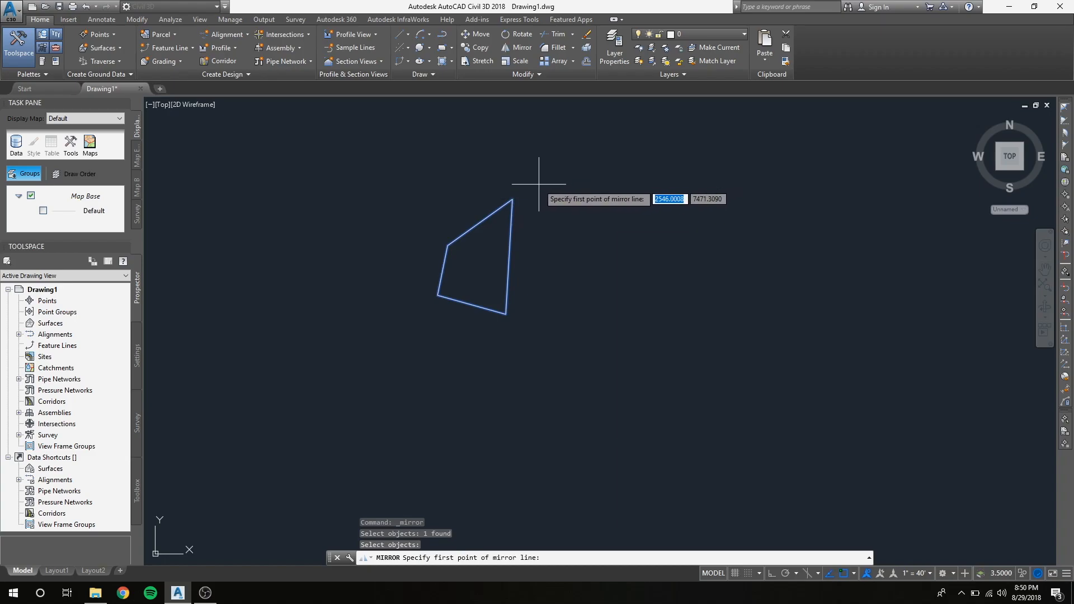
click(512, 198)
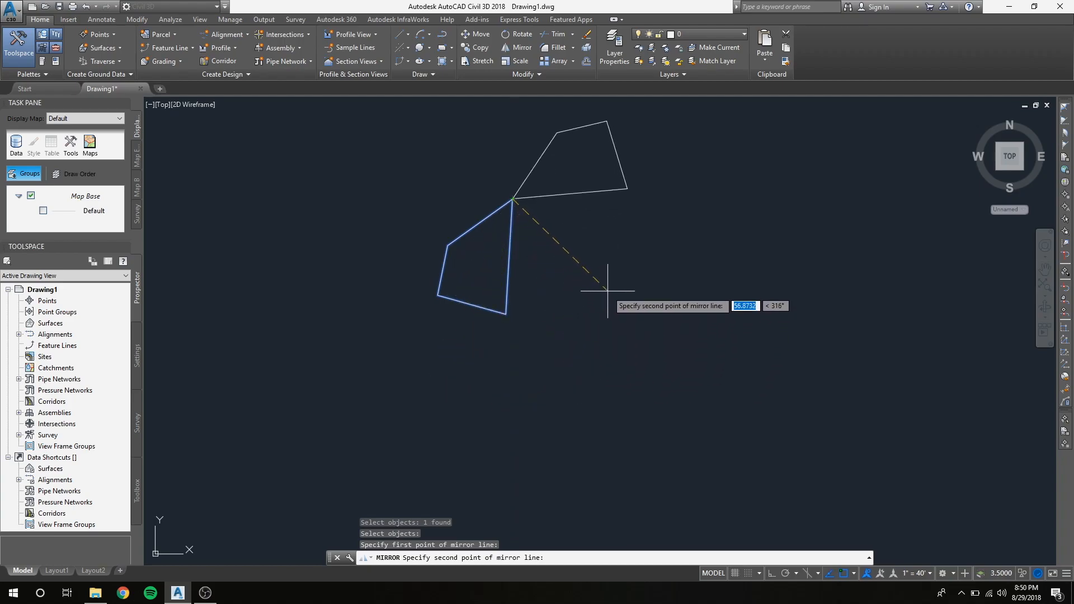
key(Escape)
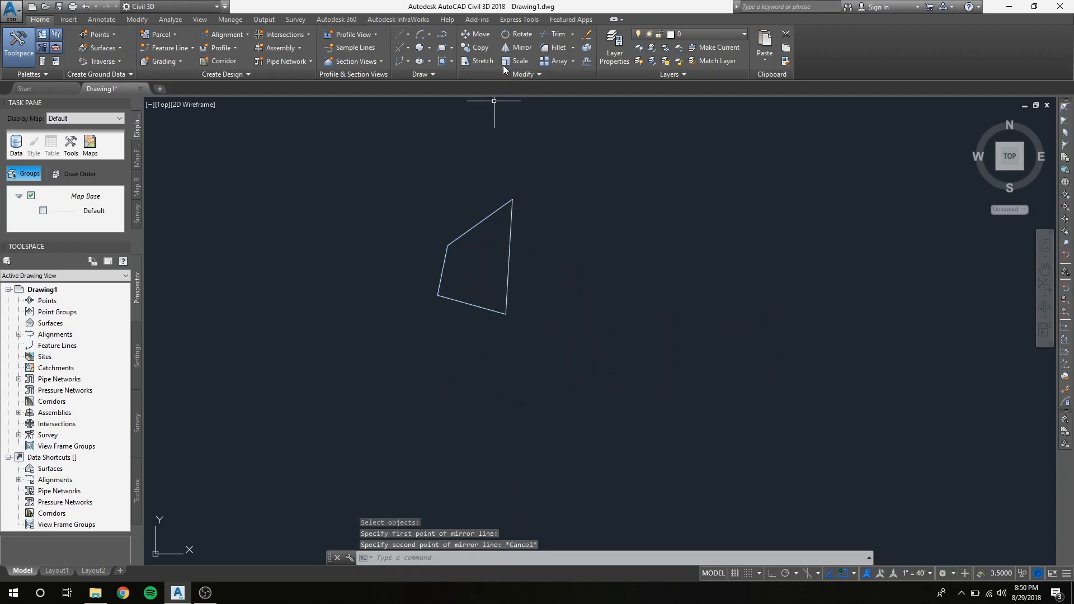
Mirror the polyline across a nearly vertical, slightly slanted line to its right, keeping the source object.
click(517, 48)
click(511, 204)
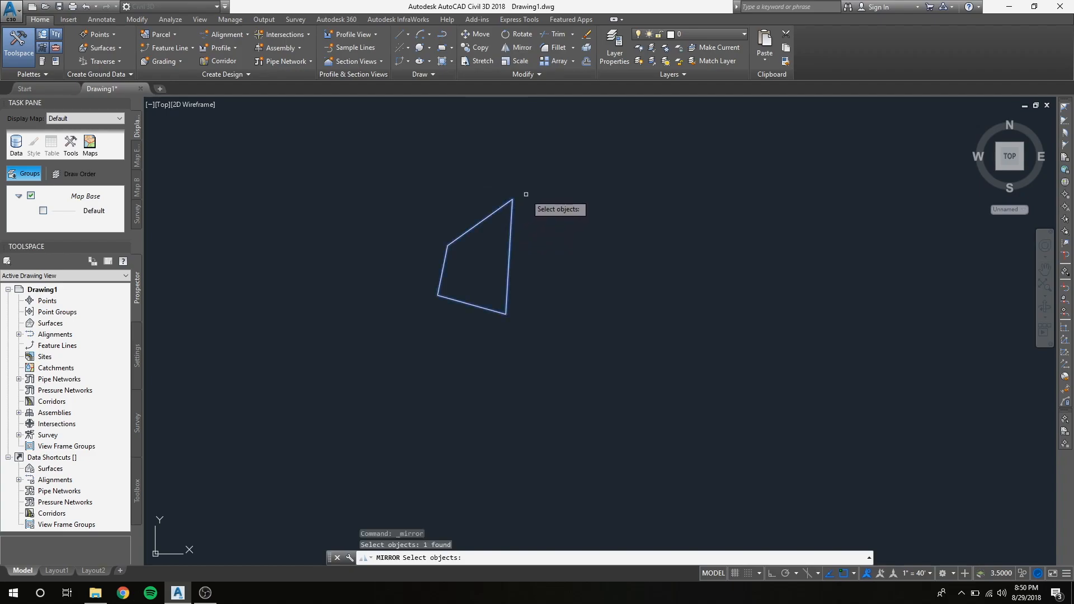
key(Return)
click(588, 202)
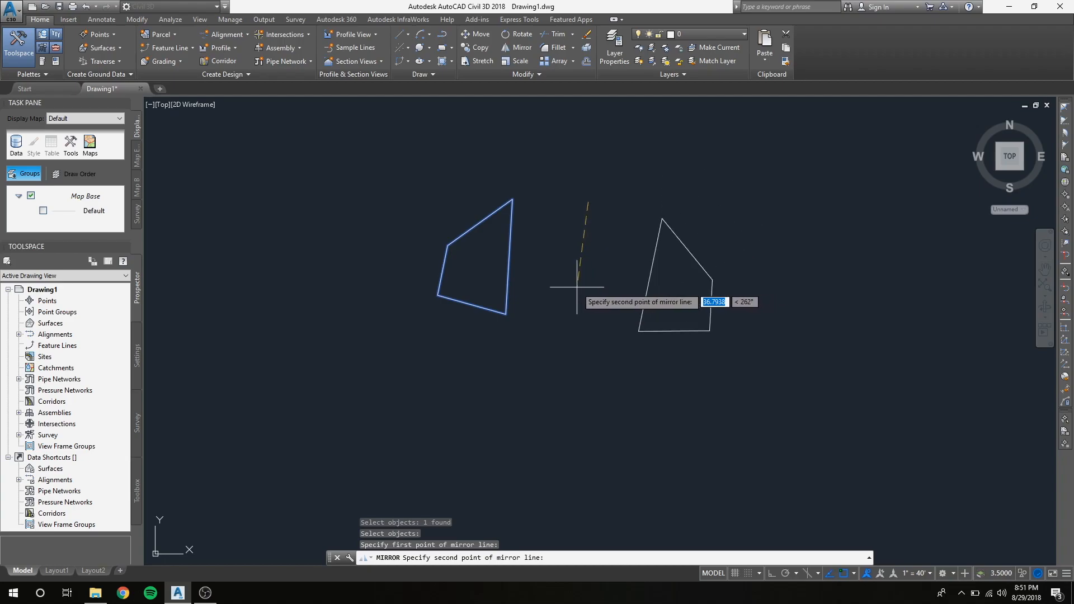
key(Return)
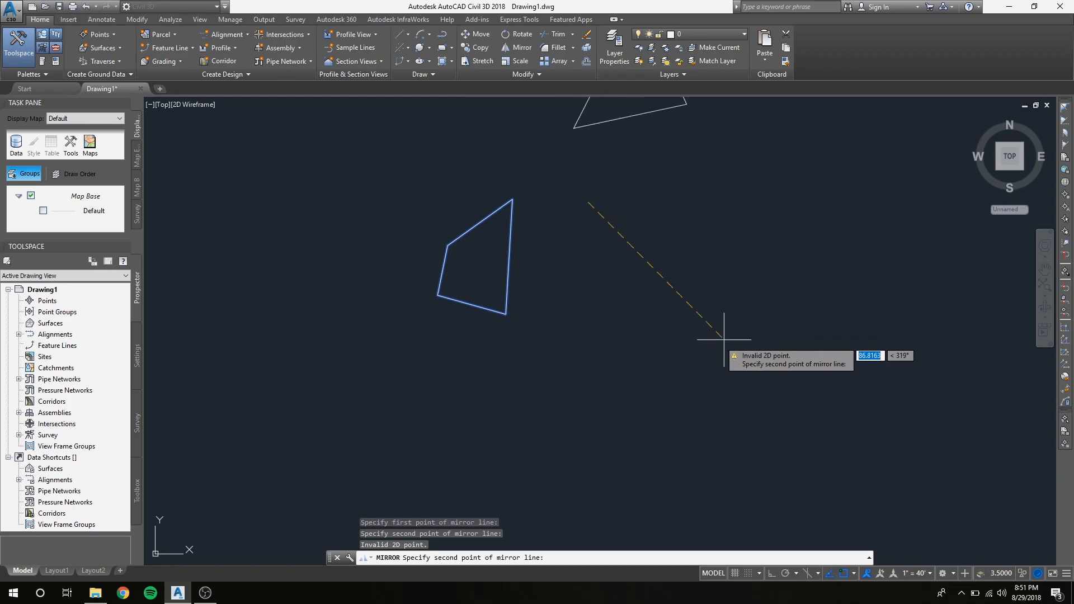
click(575, 319)
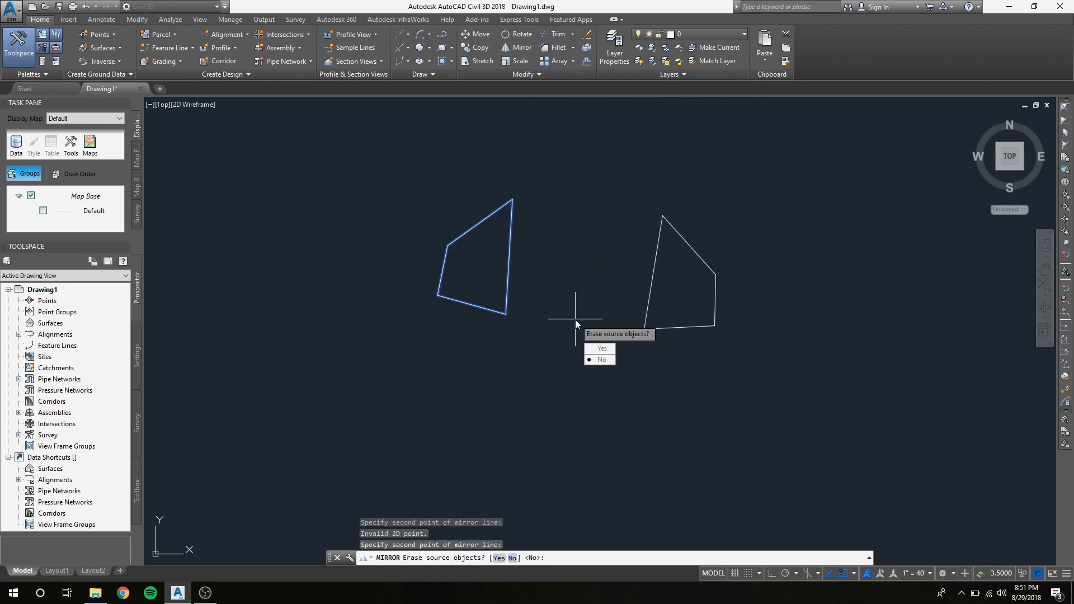
key(Return)
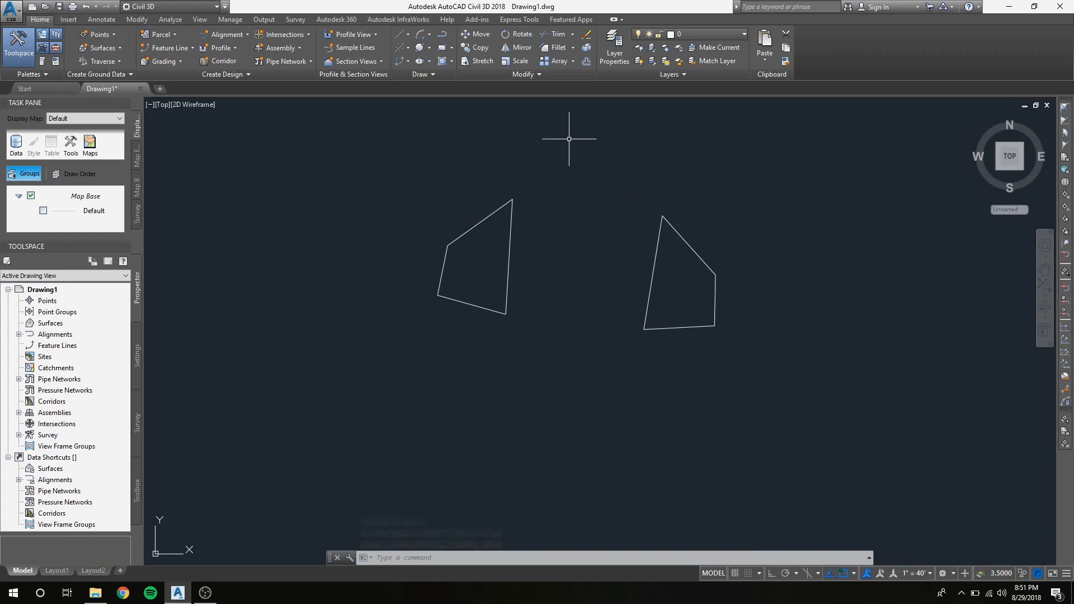
Scale the original polyline by a factor of 2, using its top corner as the base point.
click(522, 64)
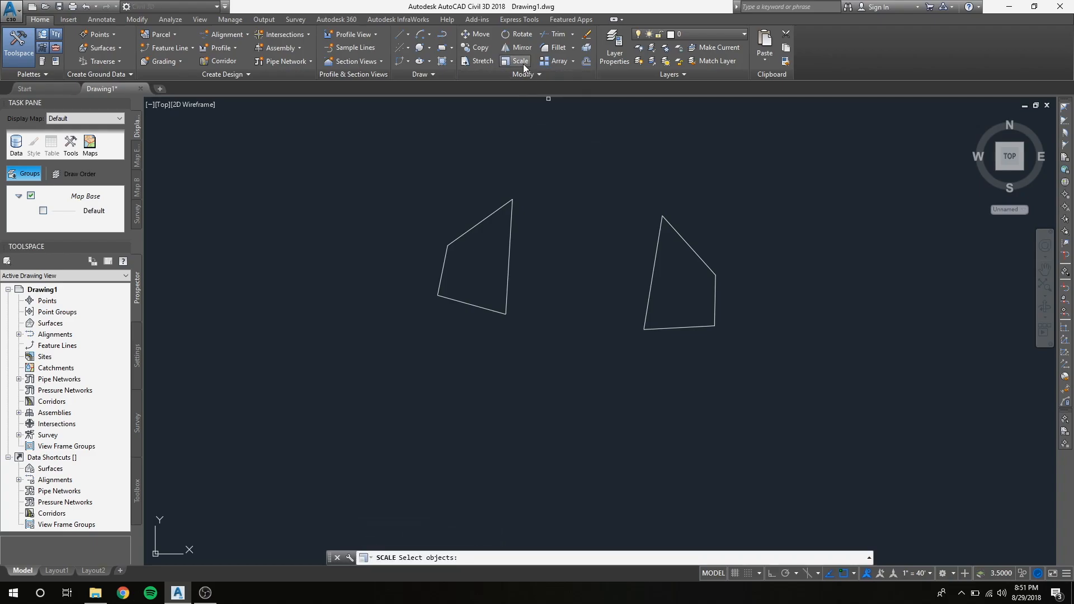
click(509, 225)
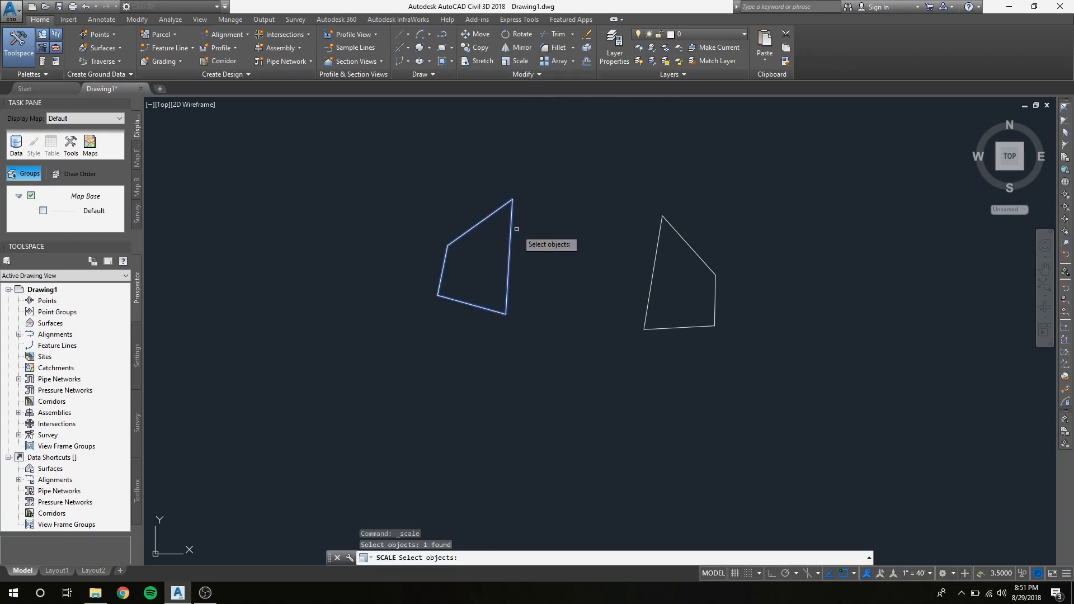
key(Return)
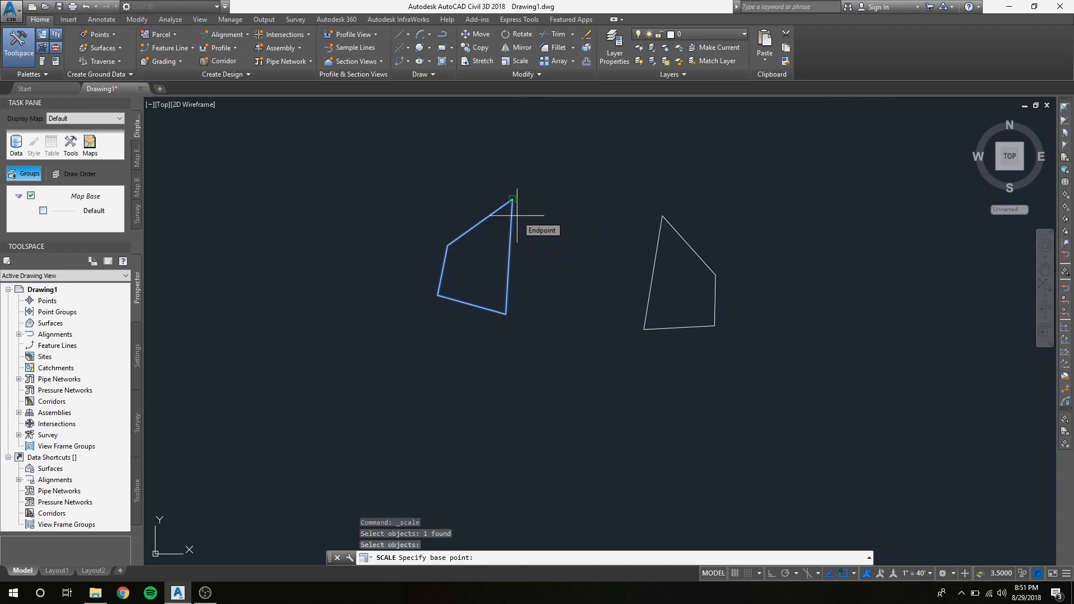
click(512, 198)
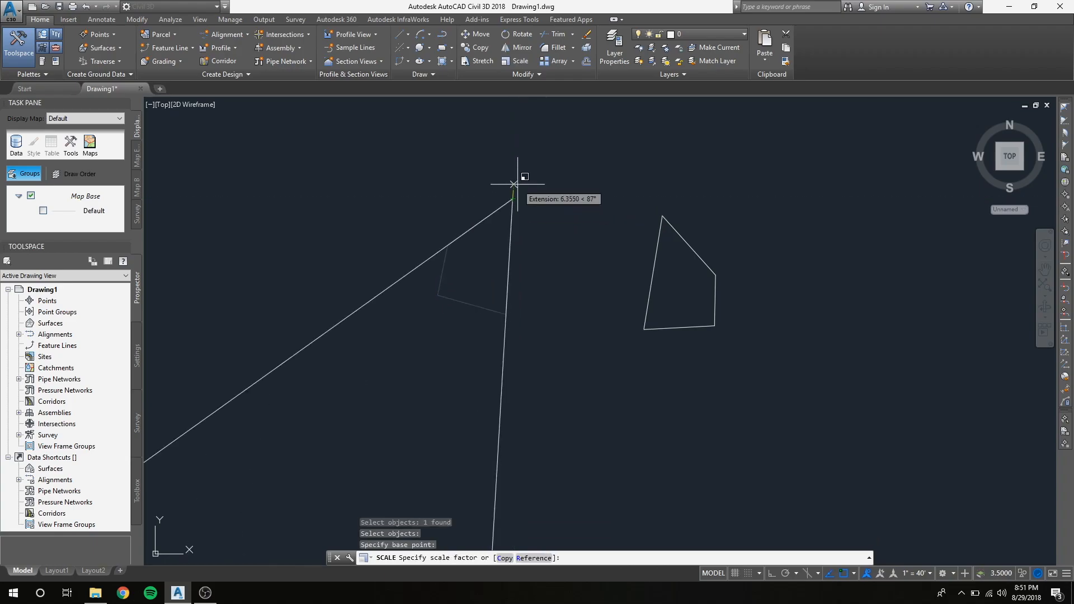
scroll(511, 290, down, 10)
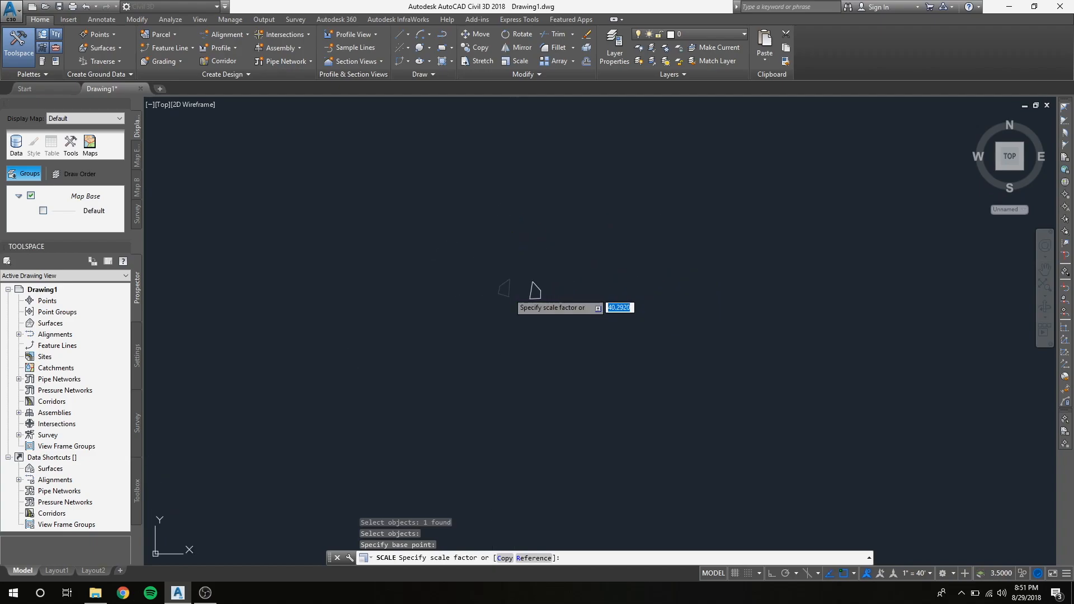
scroll(497, 286, up, 8)
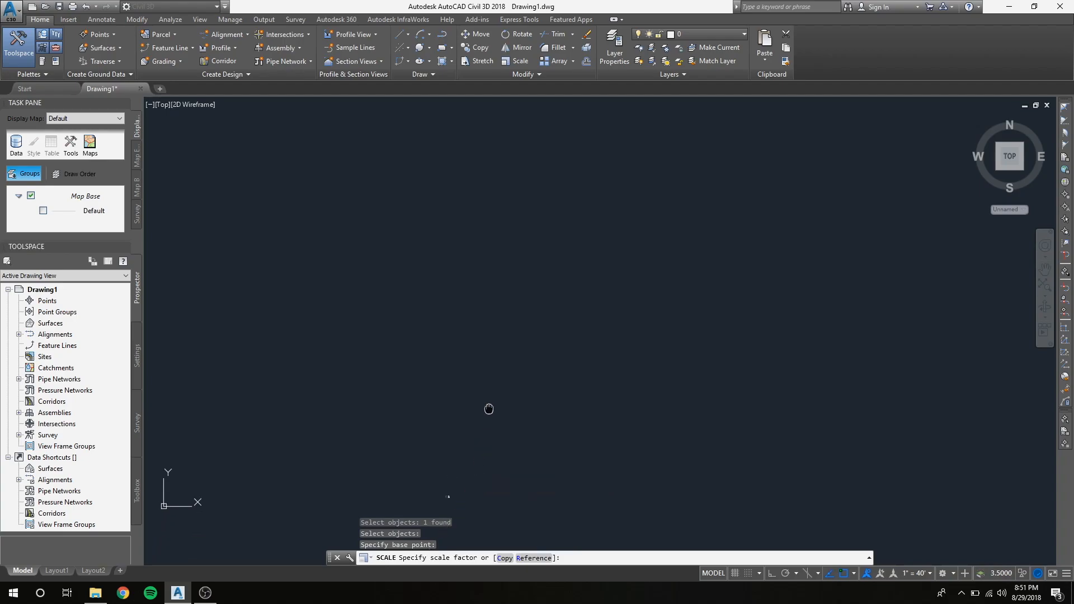
scroll(517, 263, down, 6)
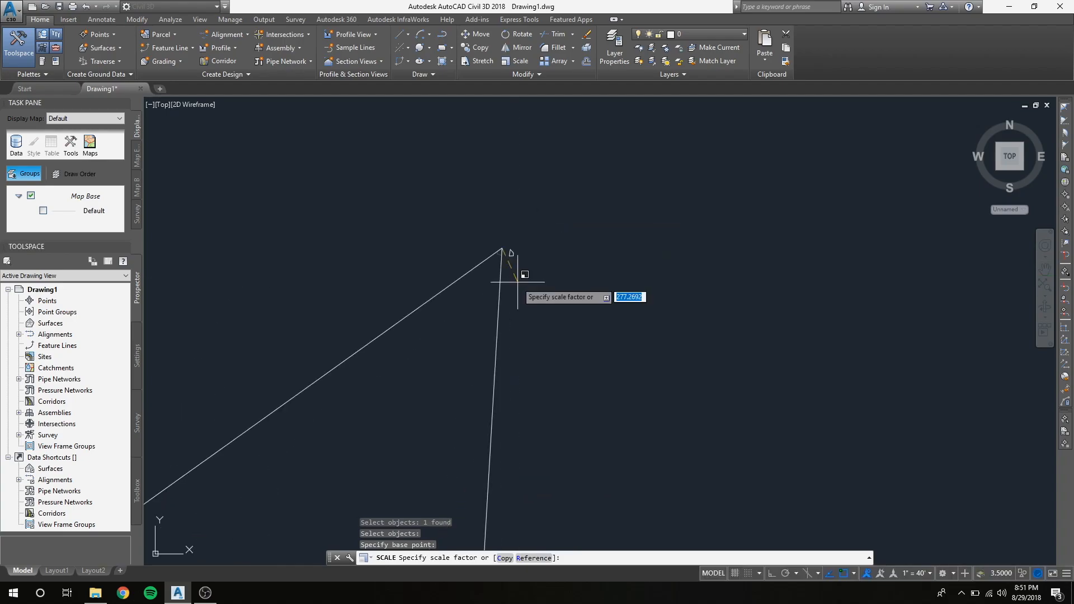
scroll(515, 227, up, 2)
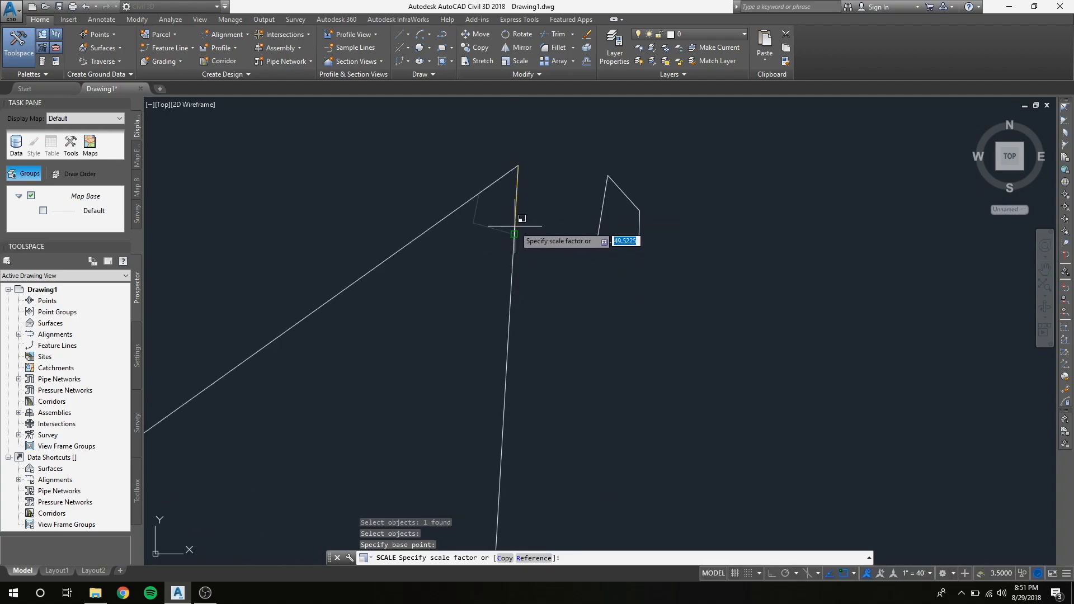
text(2)
key(Return)
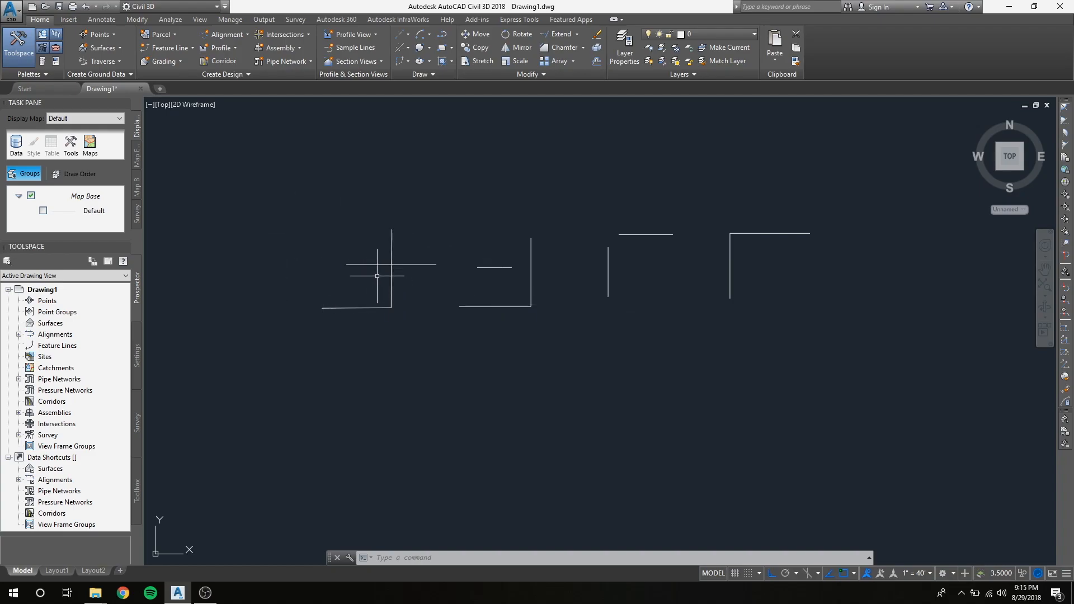
Trim the part of the leftmost shape's middle horizontal line right of the vertical, using the vertical and bottom lines as cutting edges.
click(576, 35)
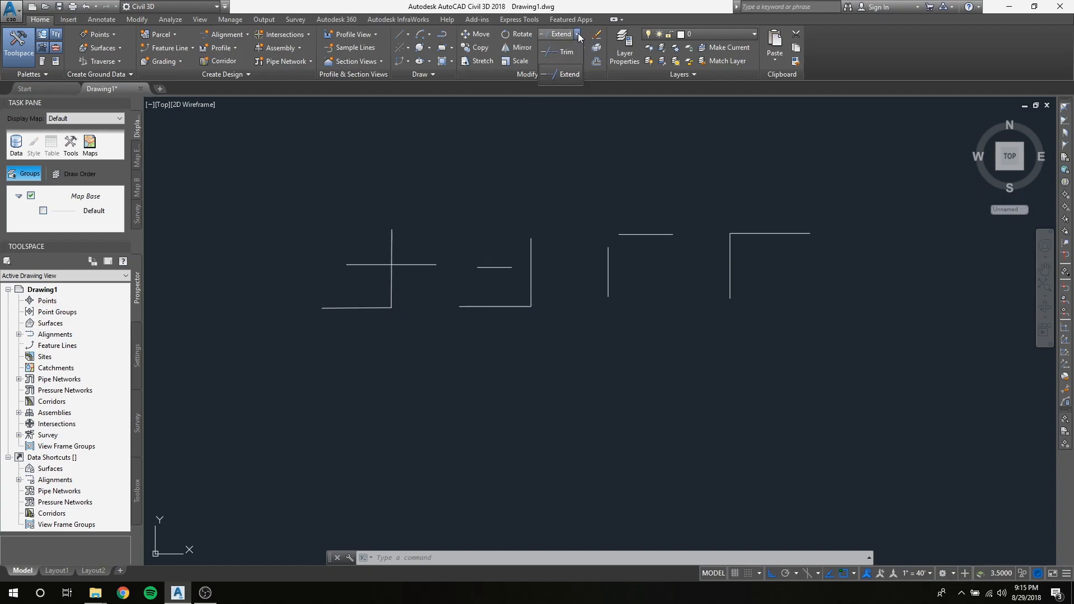
click(552, 54)
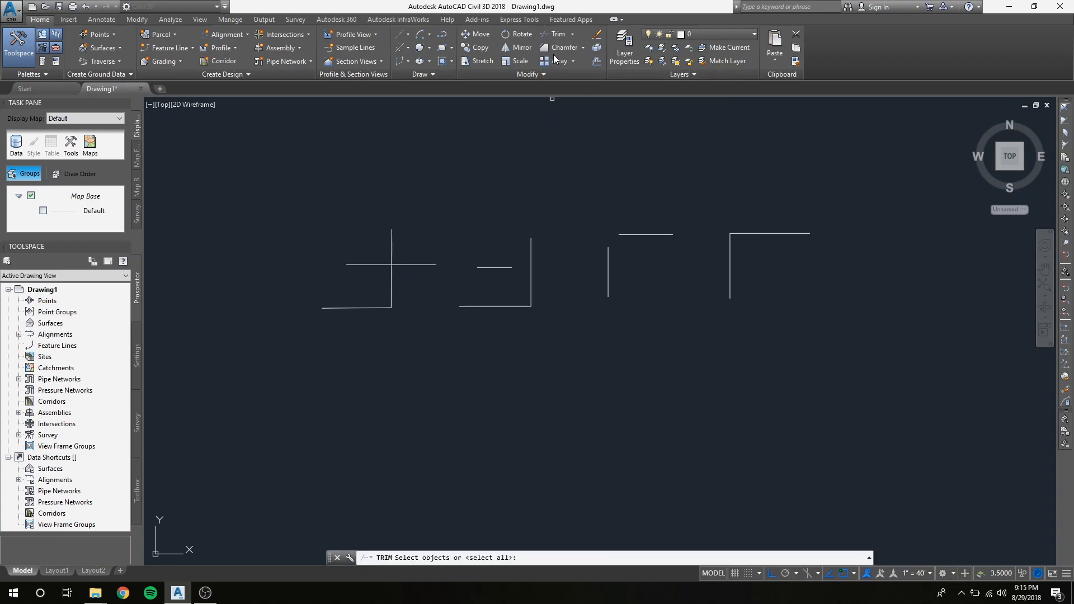
click(393, 247)
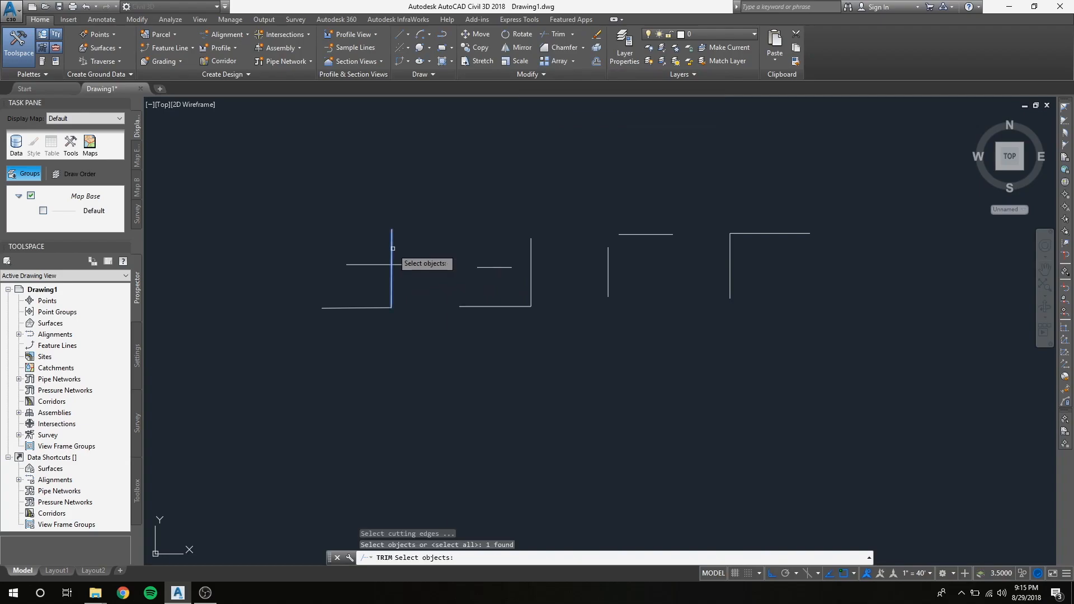
click(367, 309)
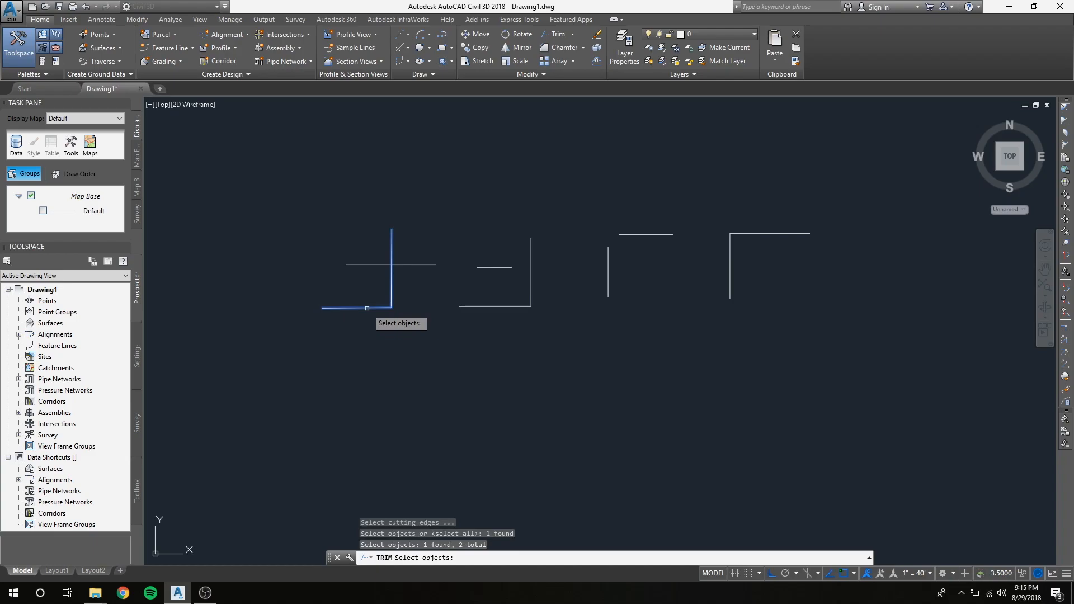
key(Return)
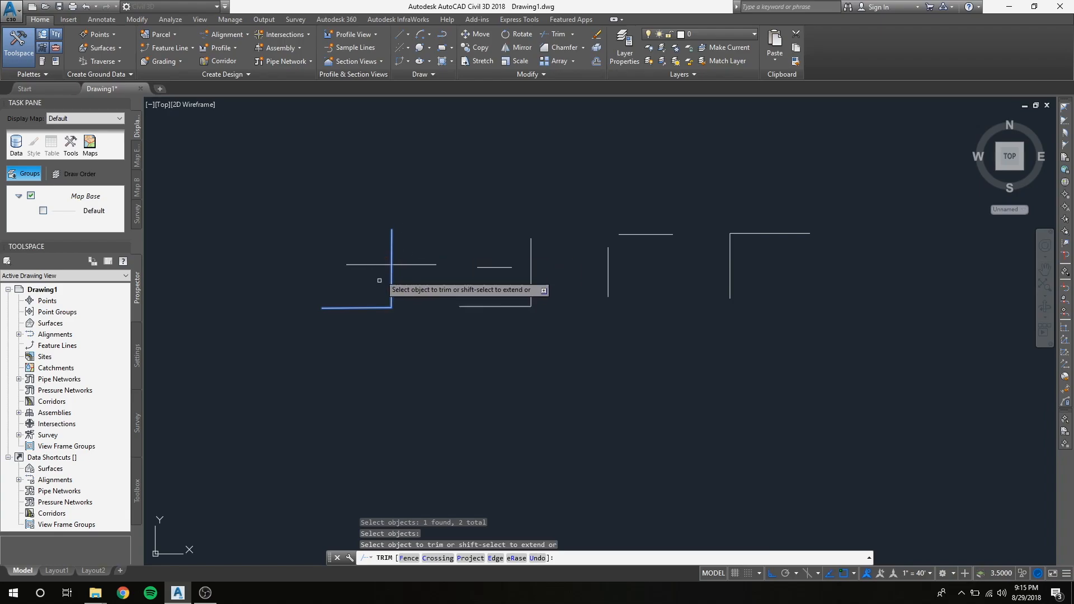
click(415, 266)
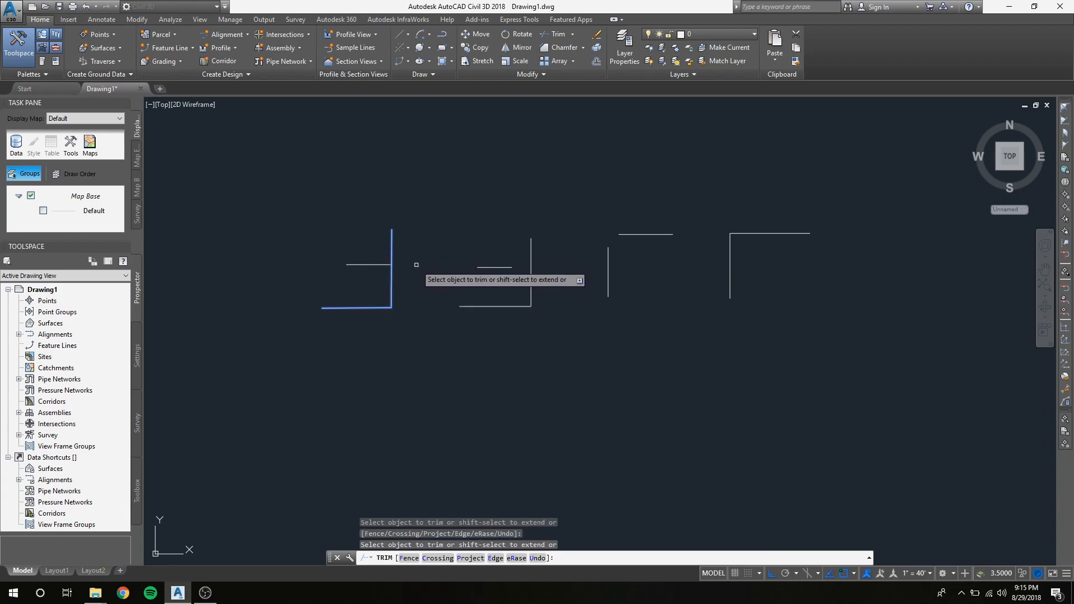
key(Return)
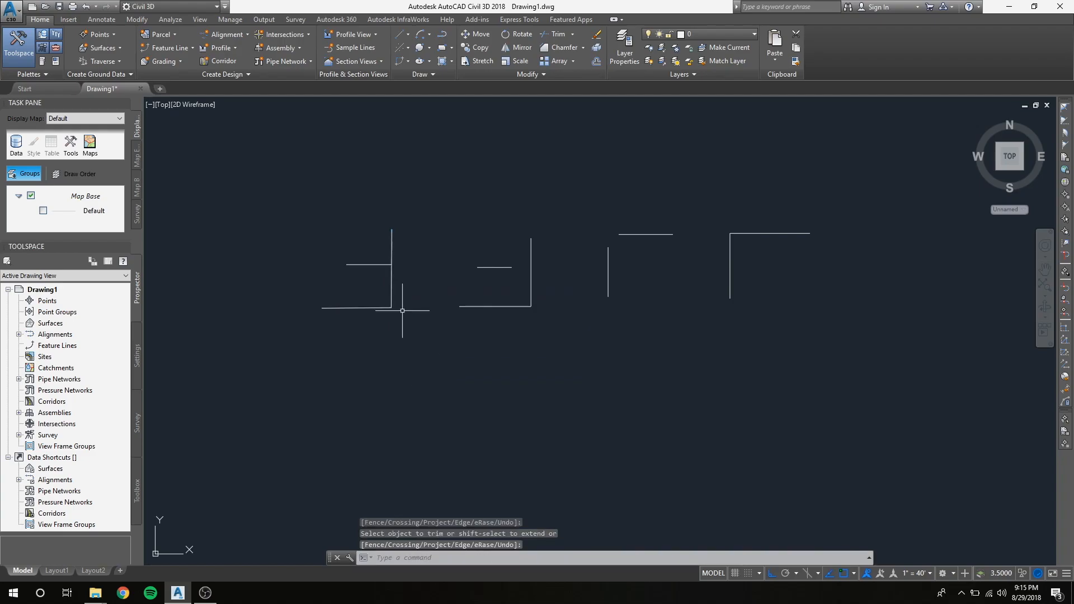
click(369, 264)
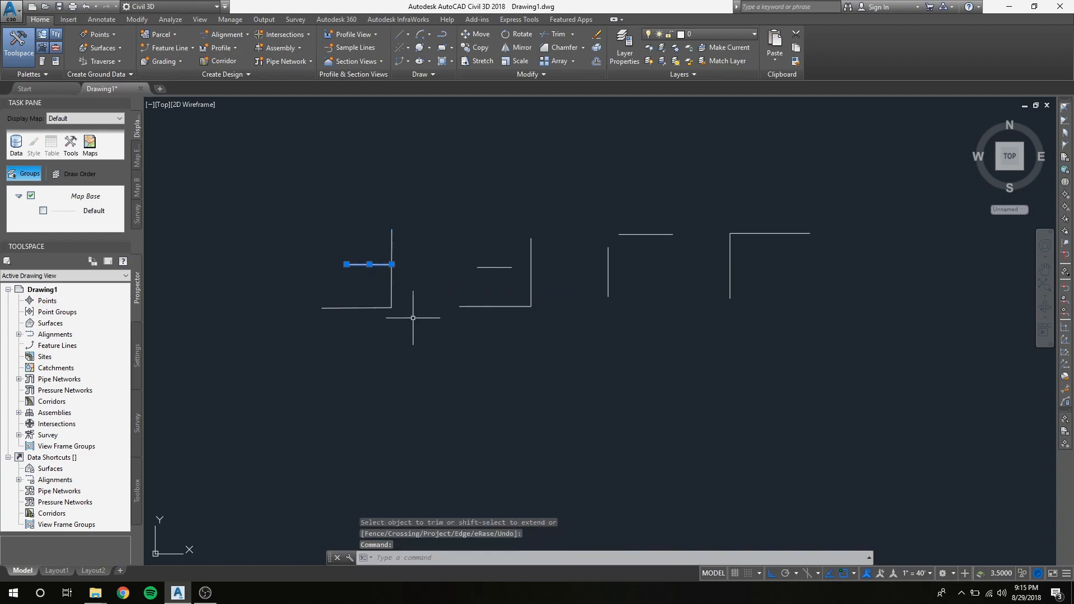
key(Escape)
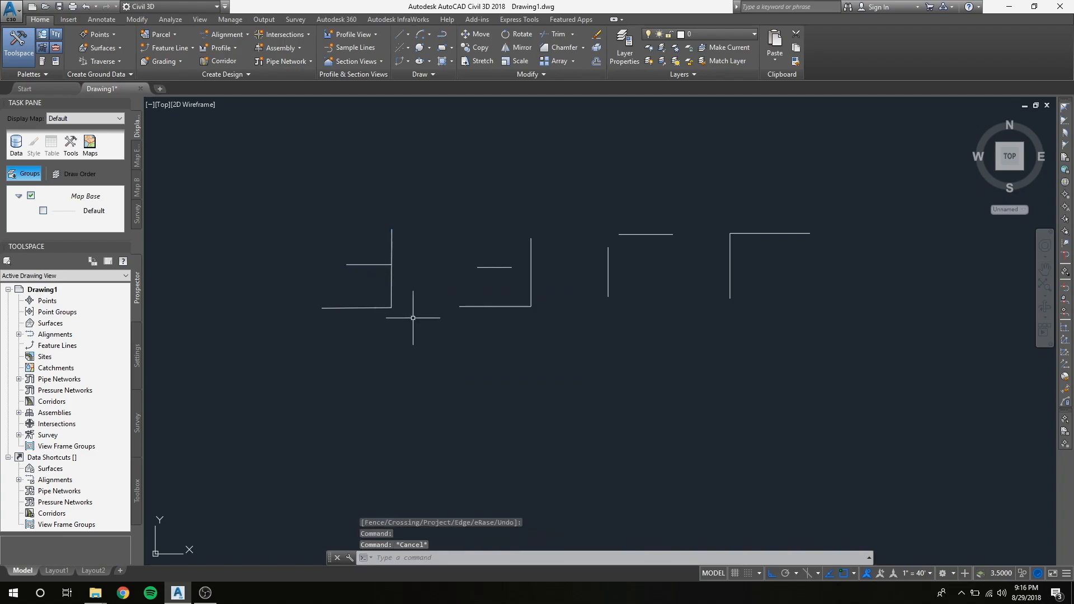
Extend the second shape's short horizontal line to its vertical line, using the vertical and bottom lines as boundary edges.
click(494, 267)
key(Escape)
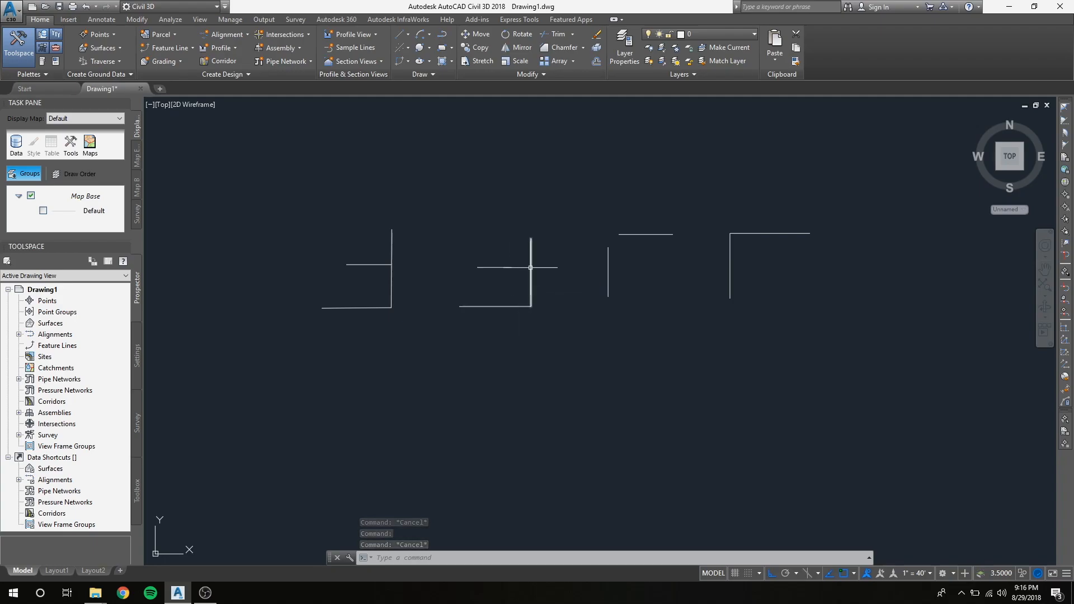
click(573, 34)
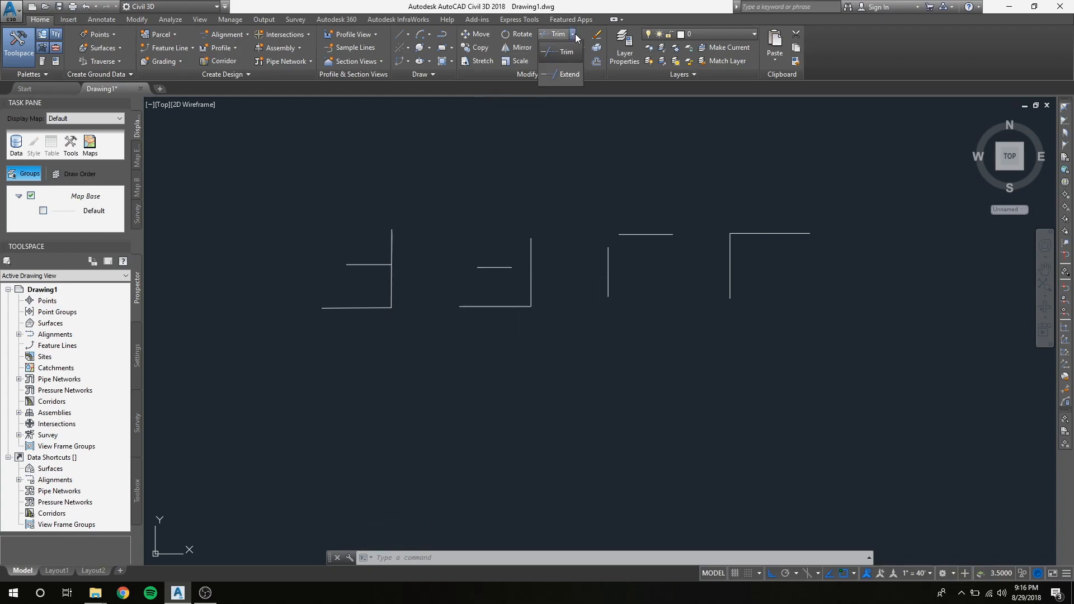
click(568, 75)
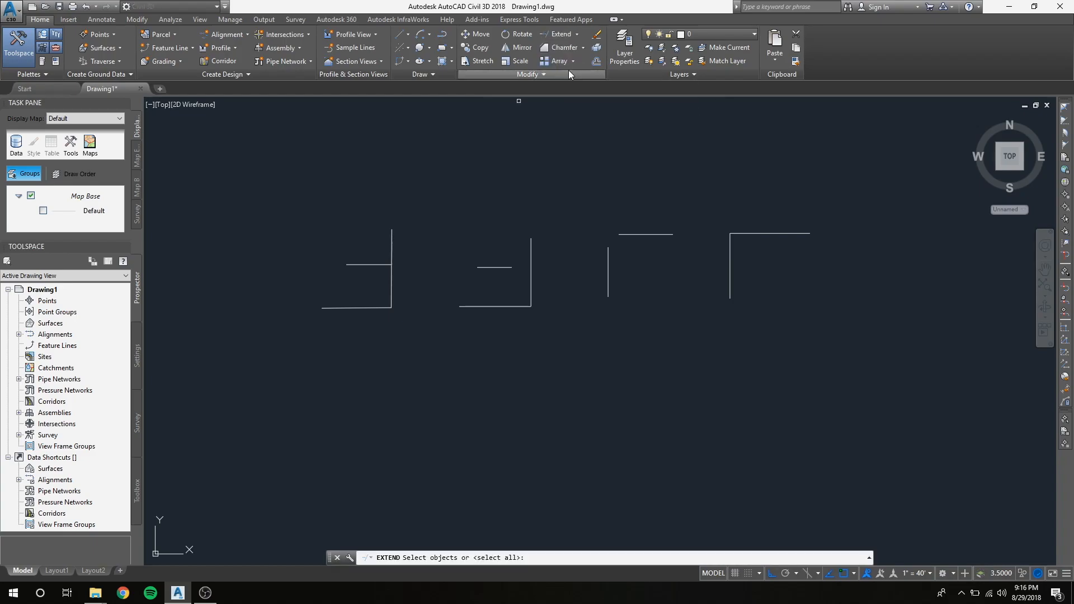
click(530, 272)
click(515, 305)
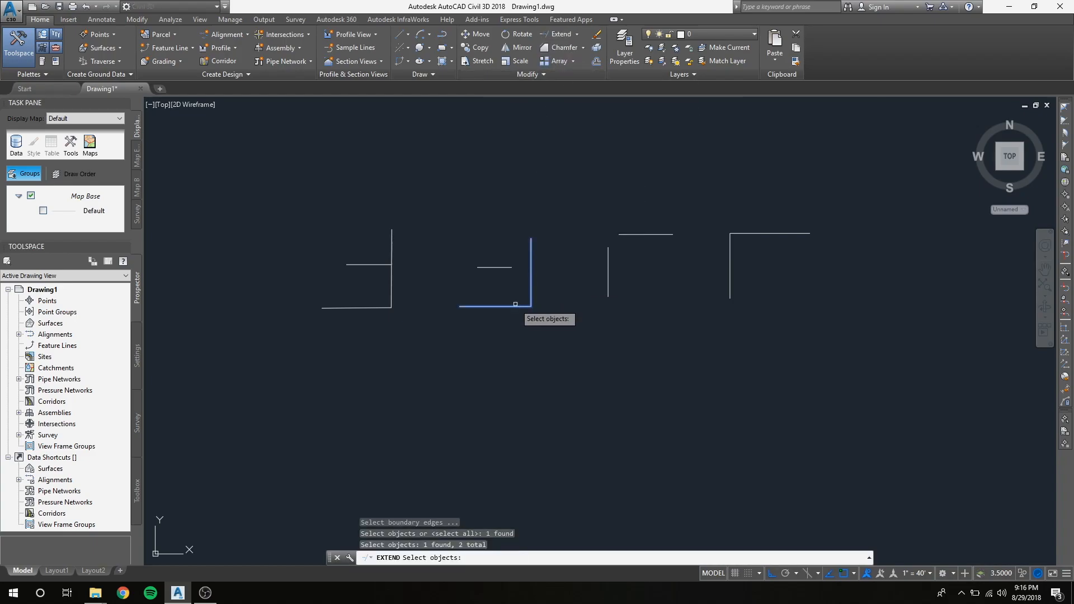
key(Return)
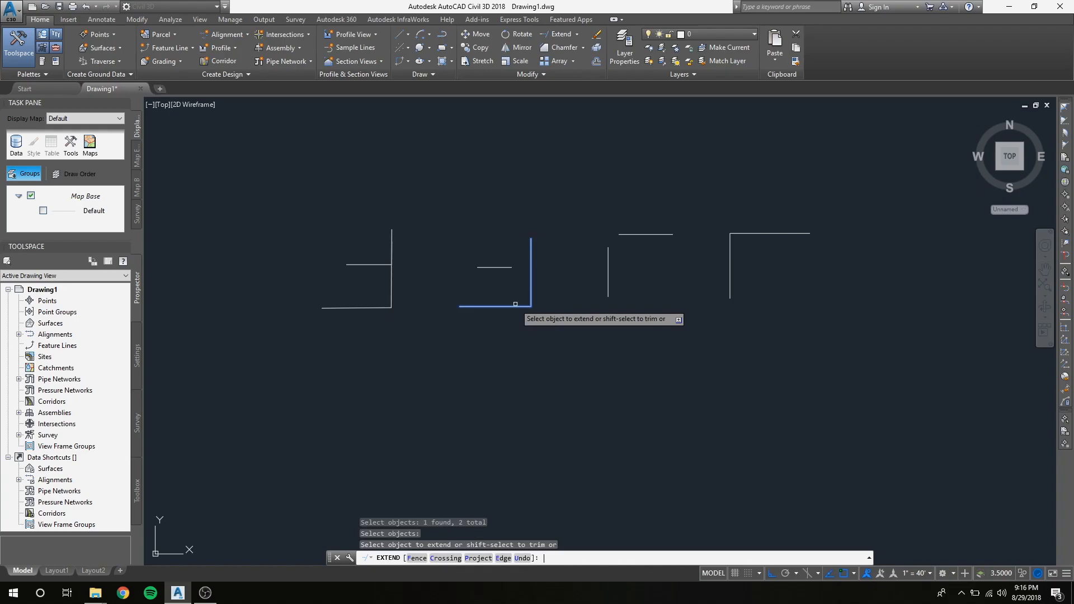
click(504, 267)
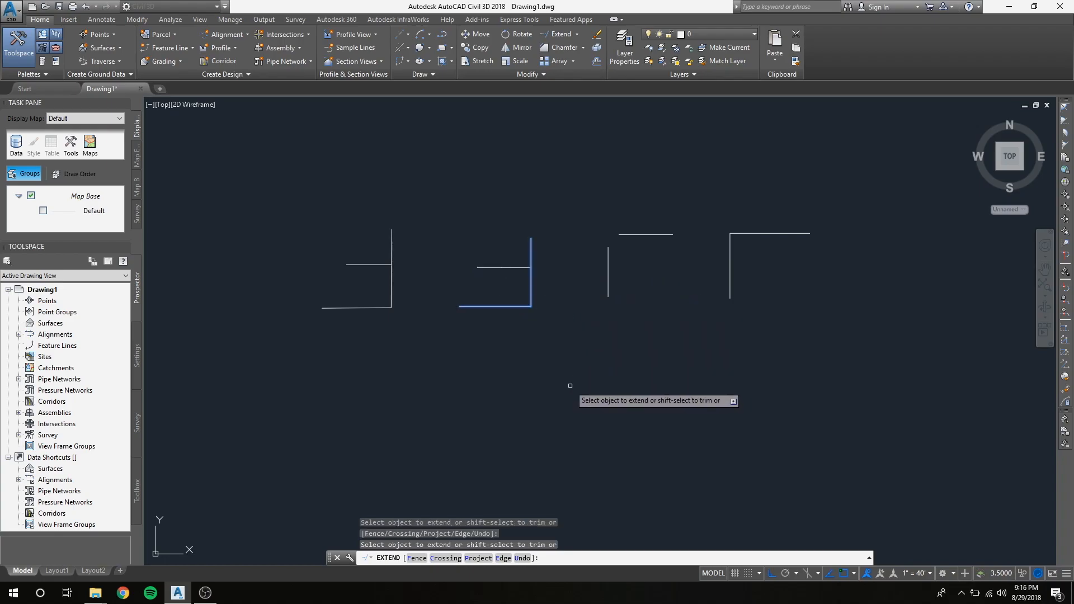
key(Return)
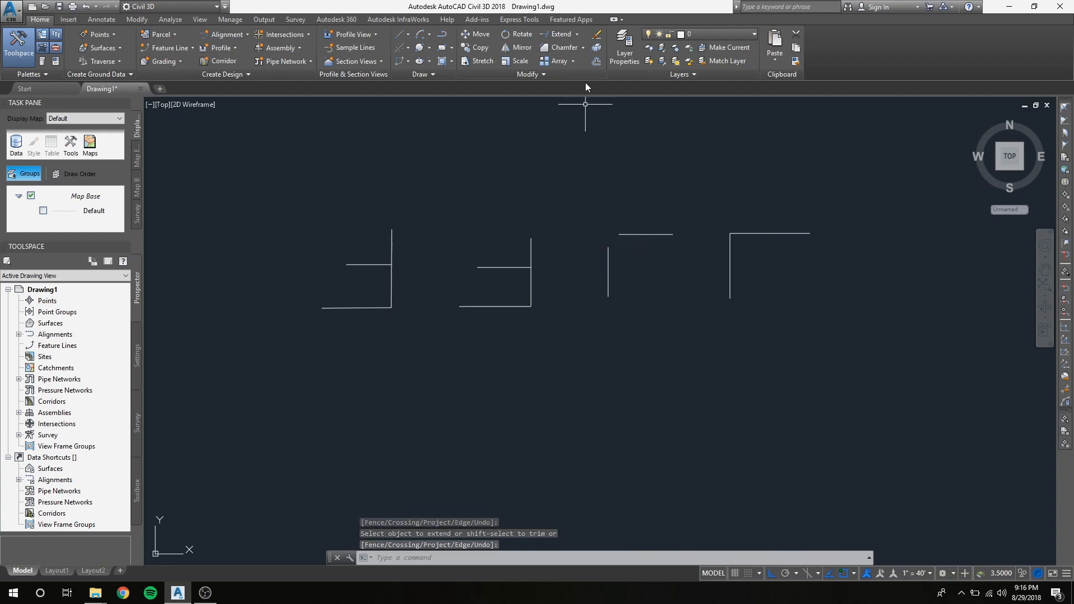
Fillet the separated horizontal and vertical lines of the third shape with a radius of 5.
click(583, 47)
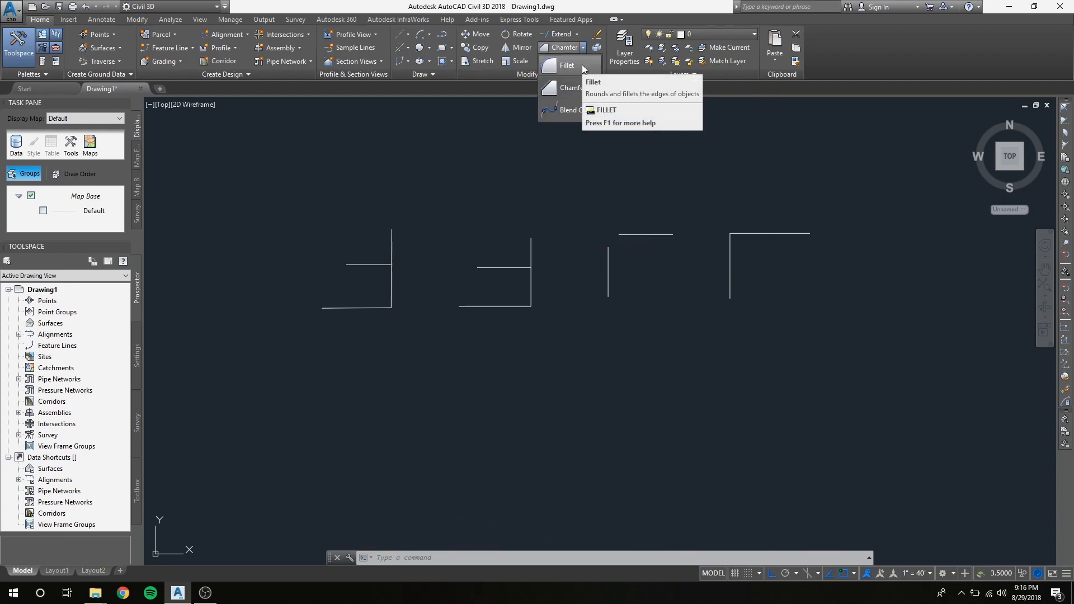
click(581, 65)
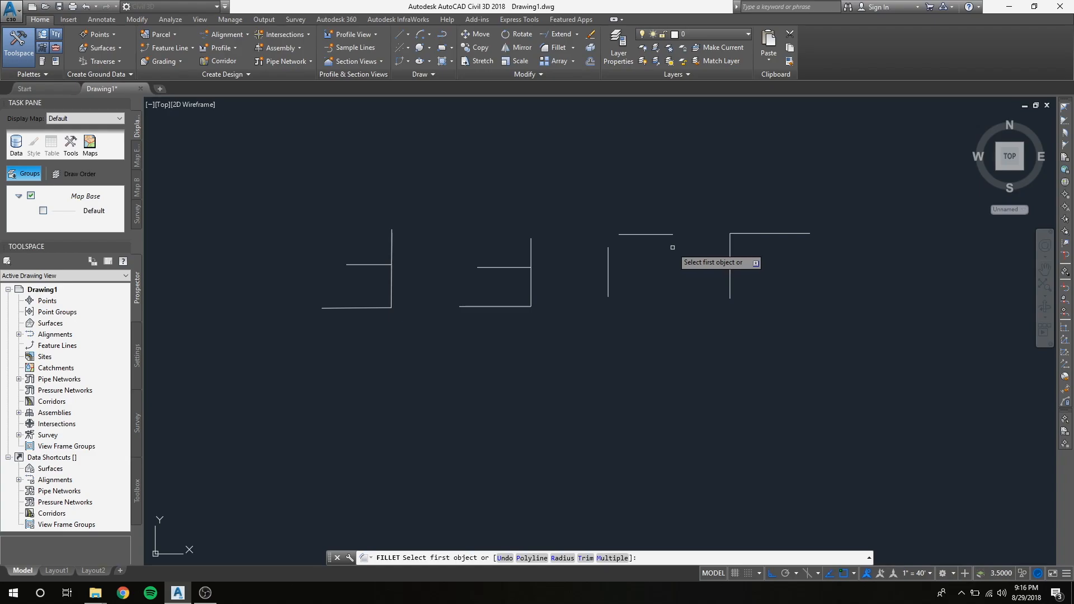
click(647, 235)
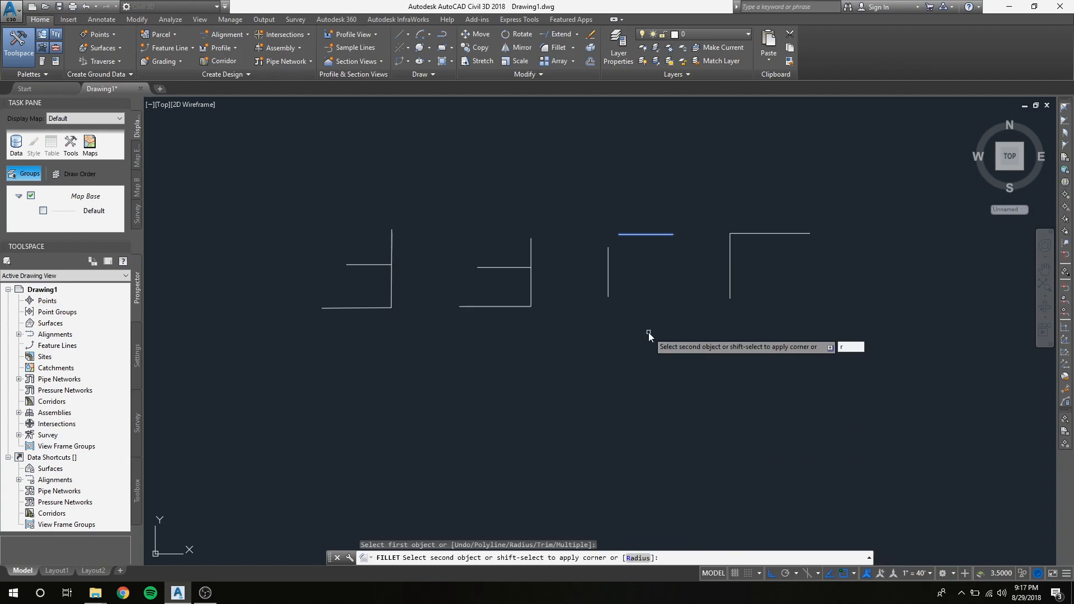
text(r)
key(Return)
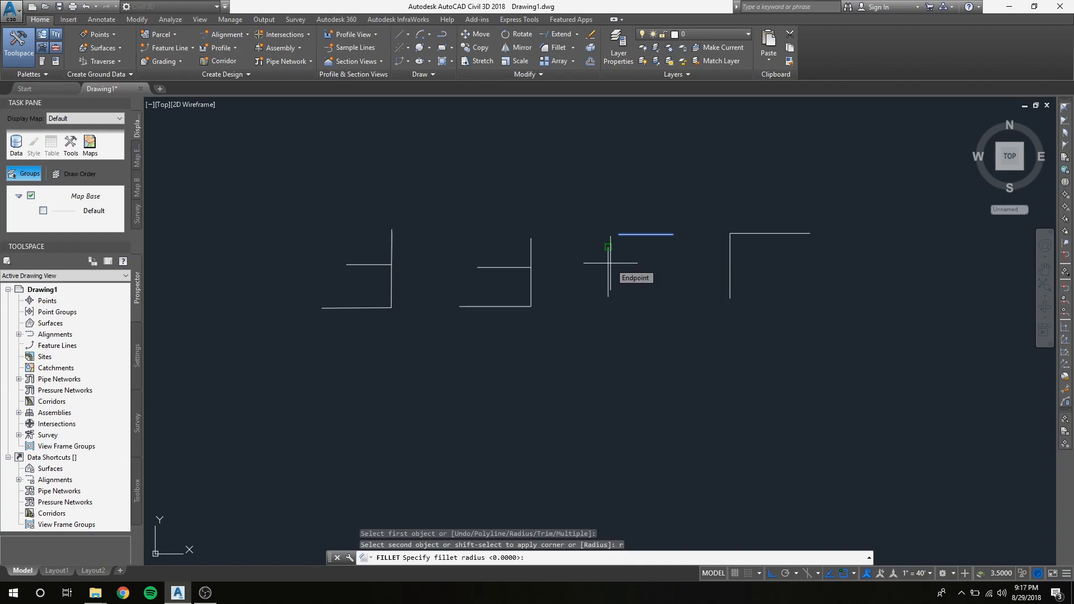
text(5)
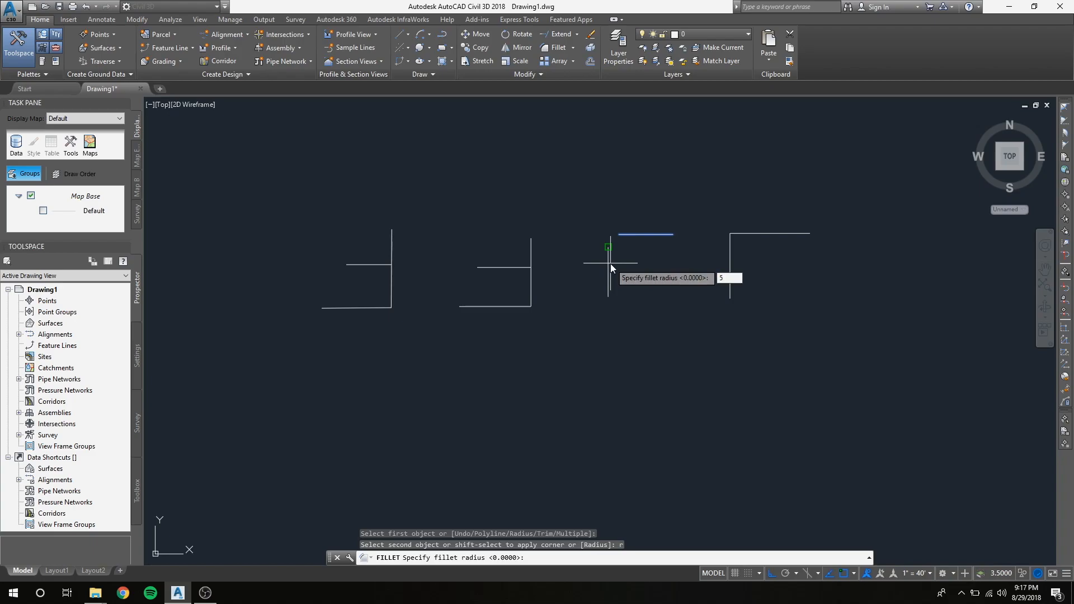
key(Return)
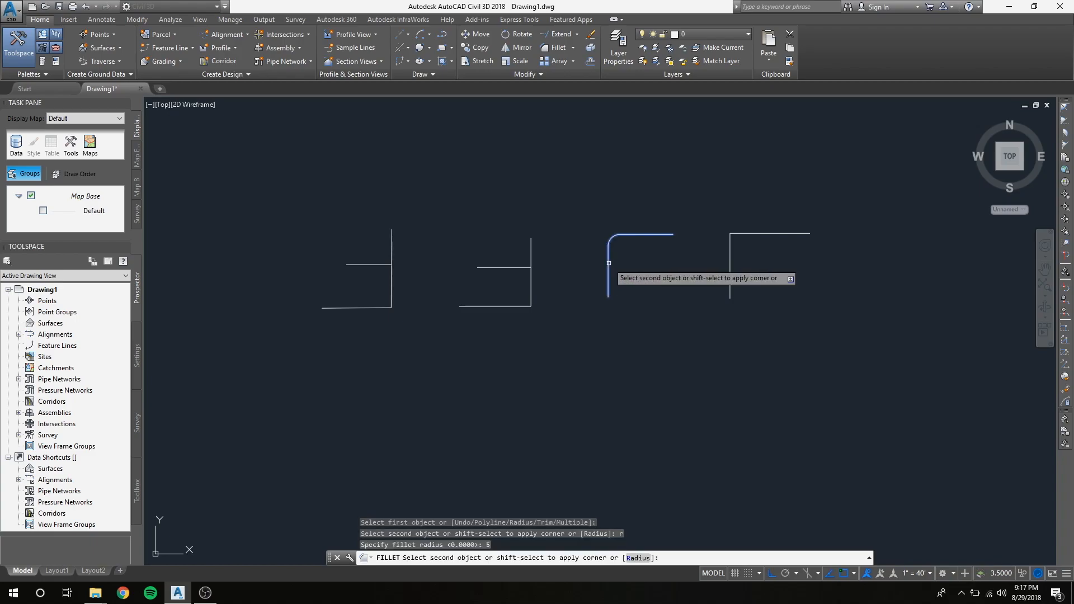
click(609, 263)
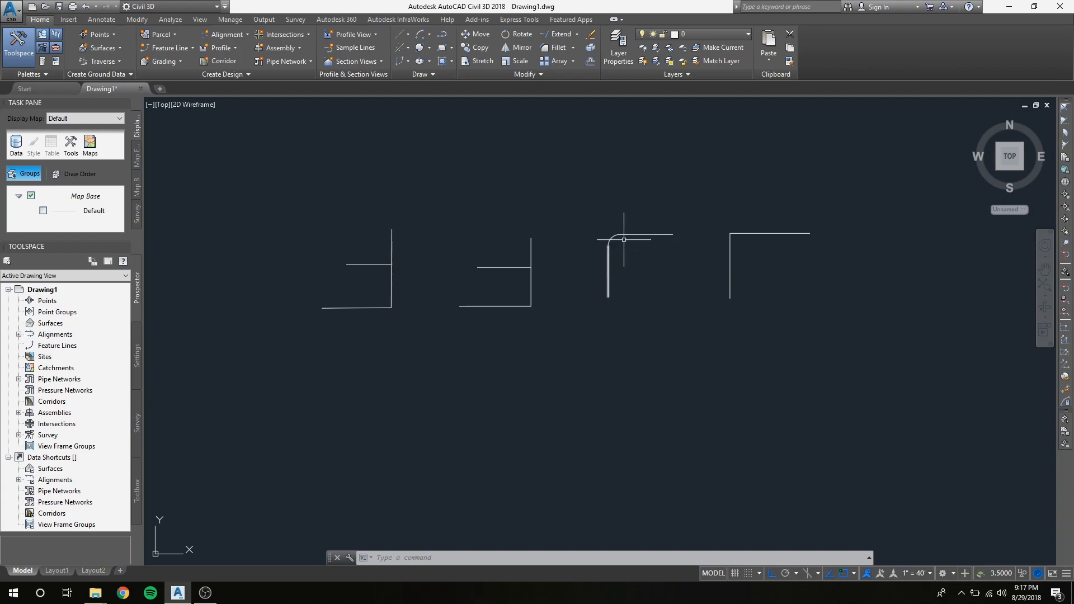
Try to chamfer the corner between the rightmost shape's horizontal and vertical lines using the current distances.
scroll(609, 235, up, 4)
scroll(678, 298, down, 2)
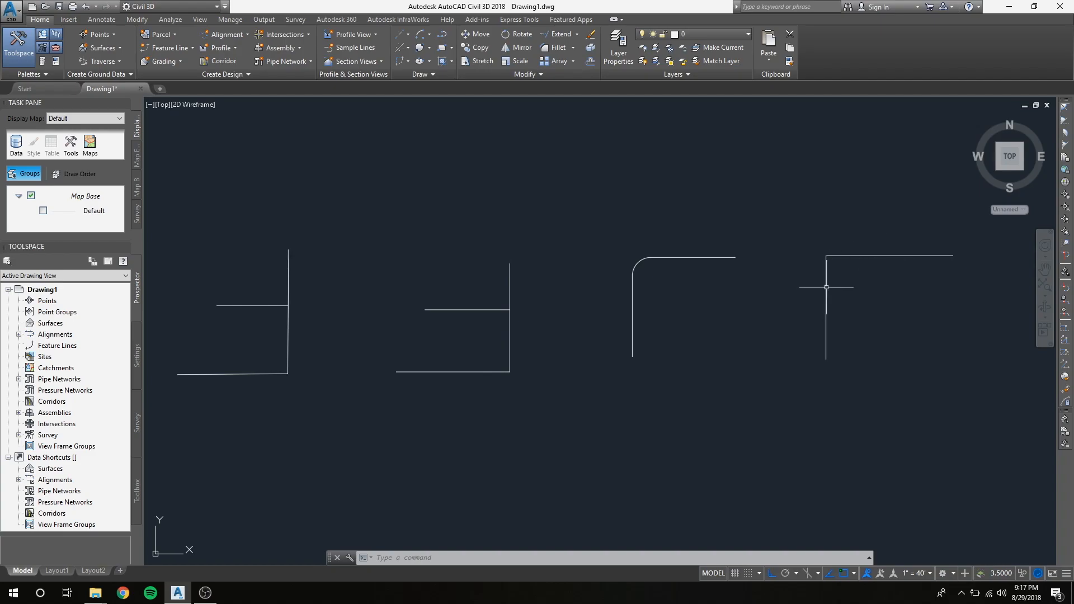
click(572, 48)
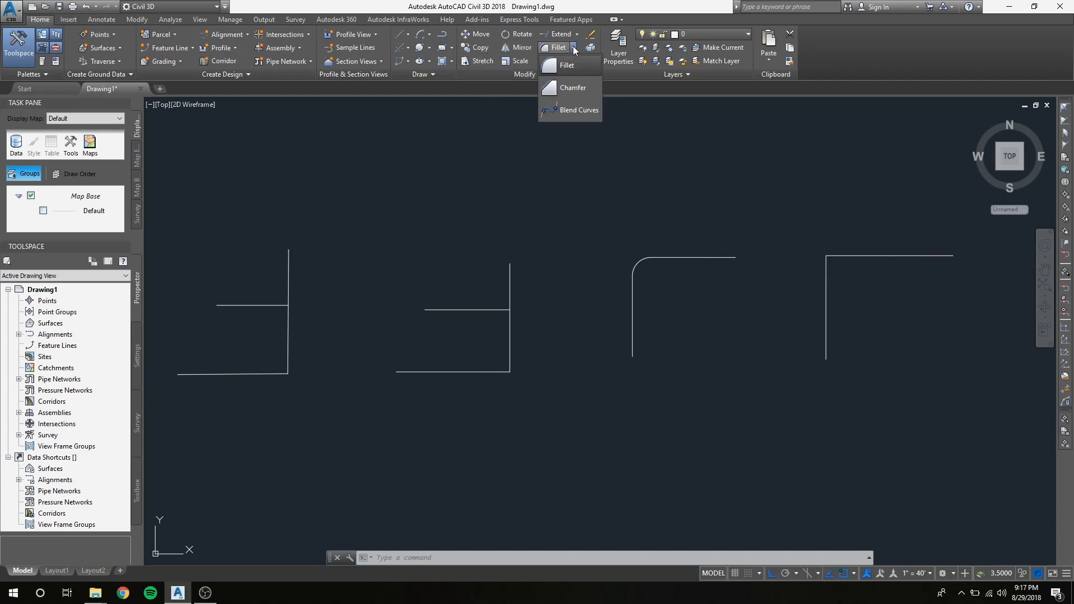
click(576, 89)
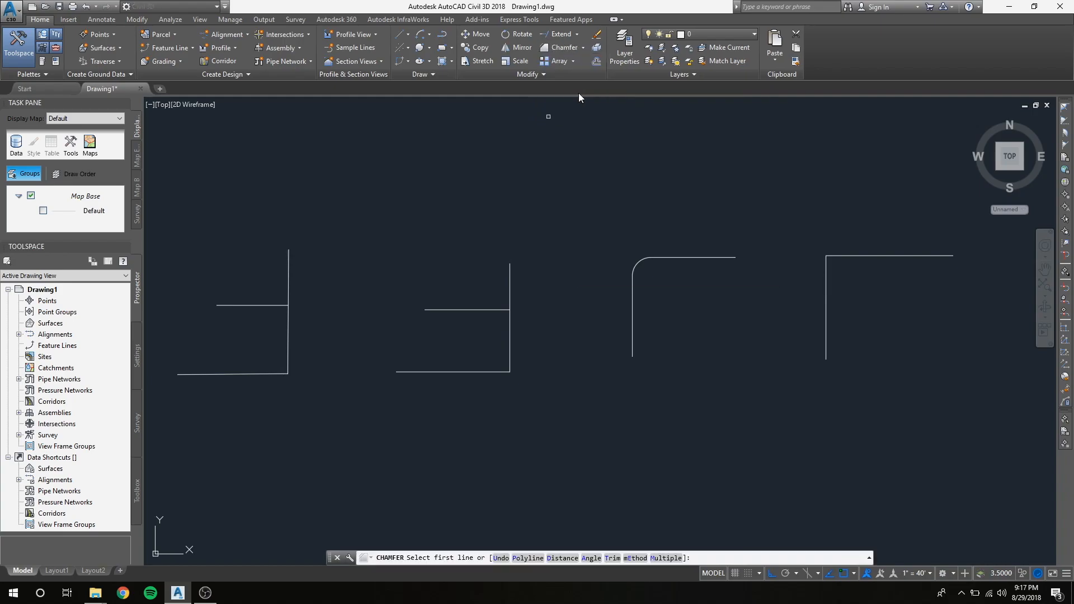
click(869, 255)
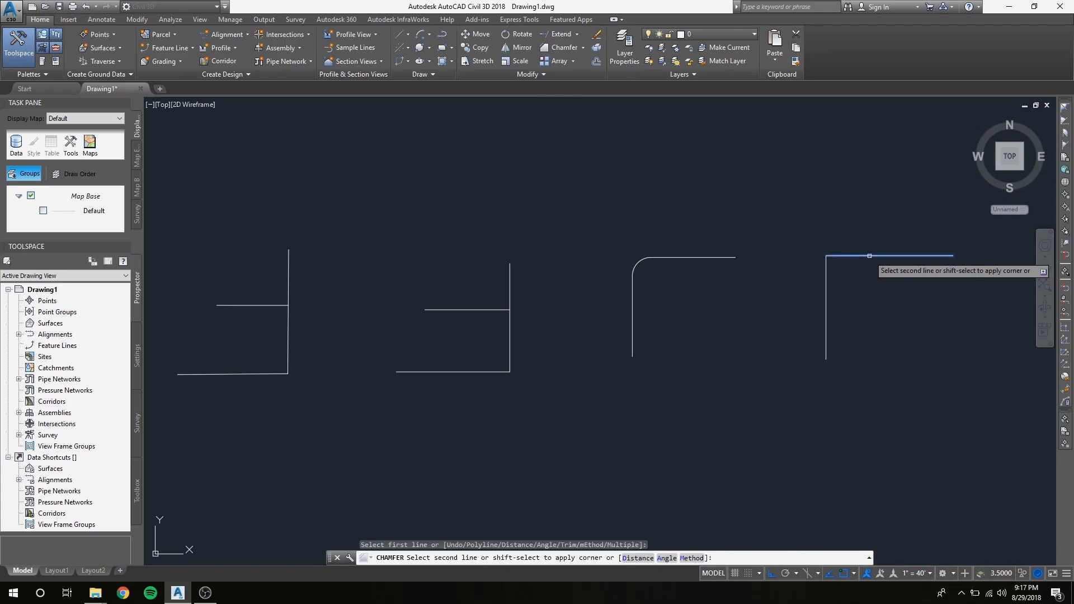
click(826, 291)
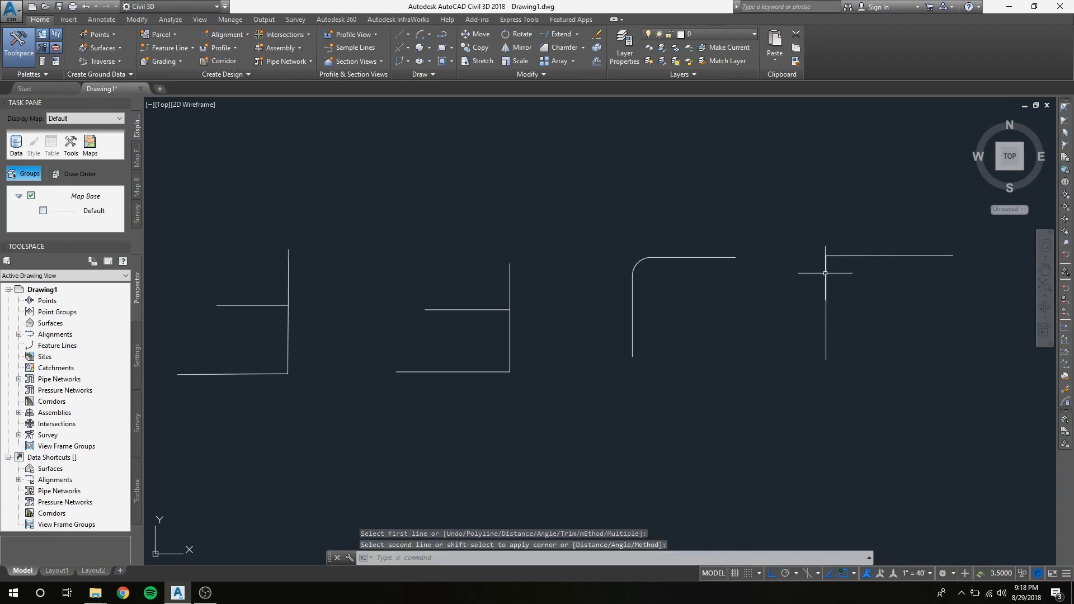
Chamfer the corner between the rightmost shape's horizontal and vertical lines with both chamfer distances set to 5.
key(Return)
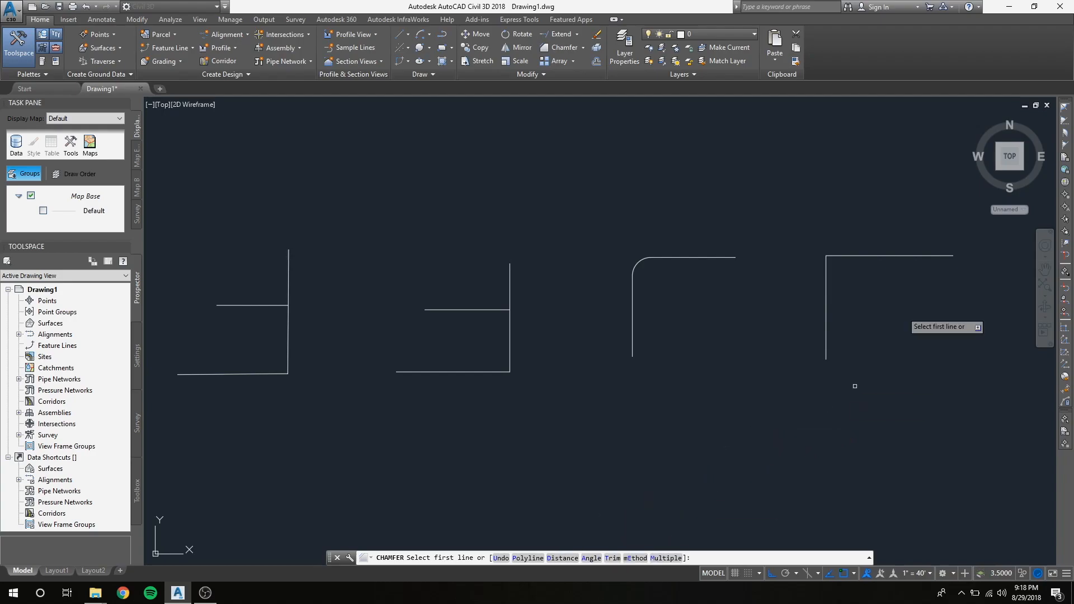
text(d)
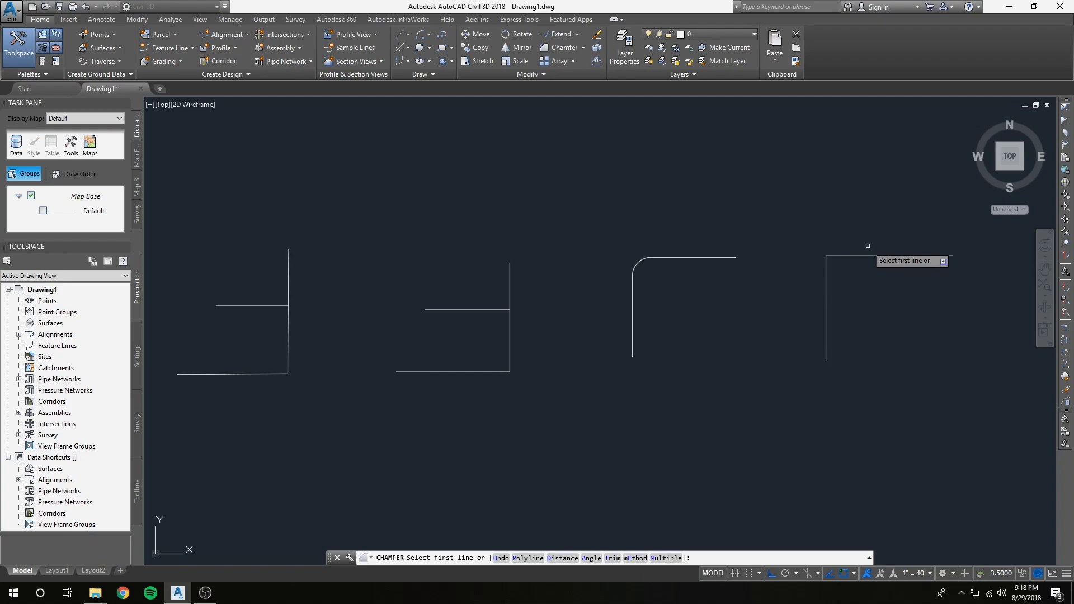
key(Return)
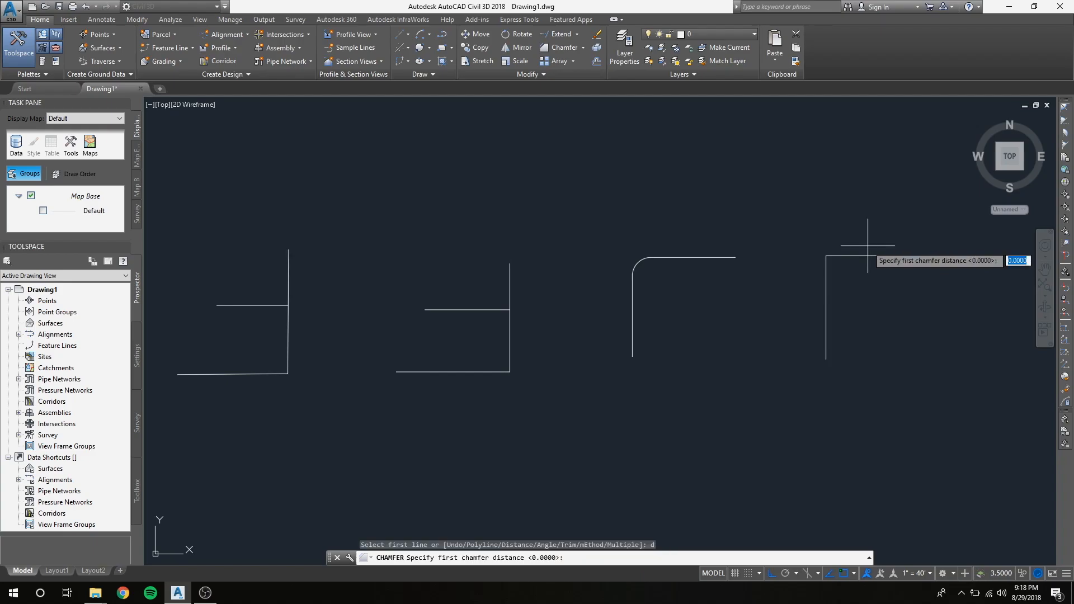
click(826, 256)
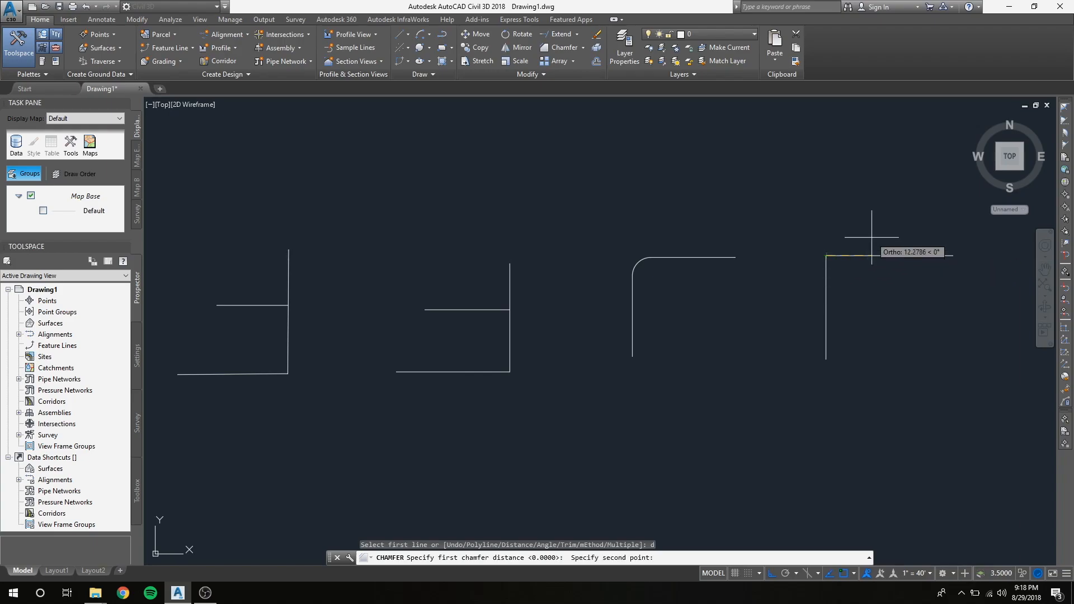
text(5)
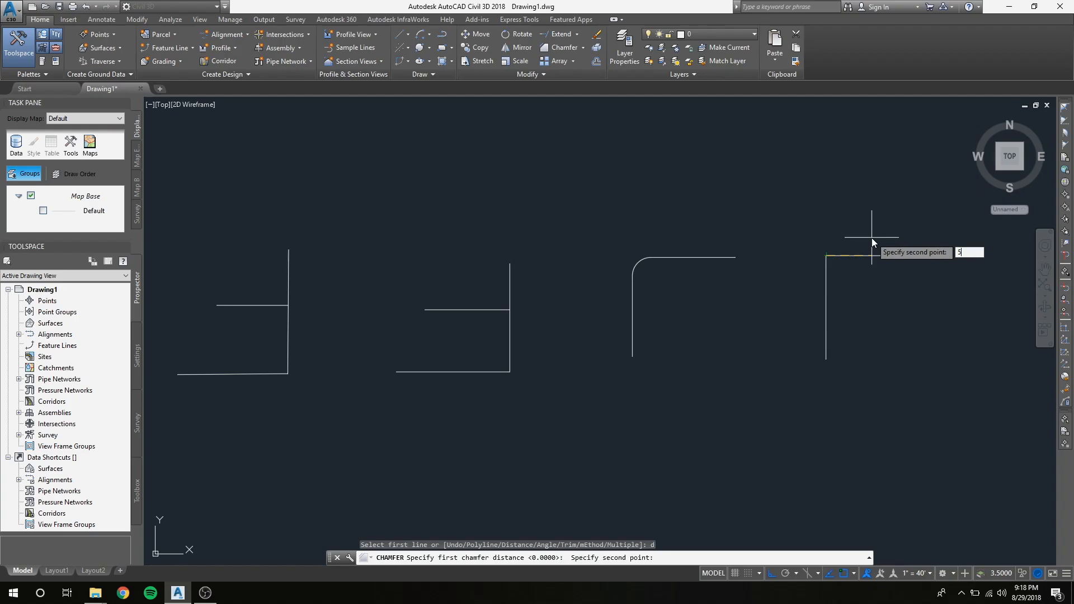
key(Return)
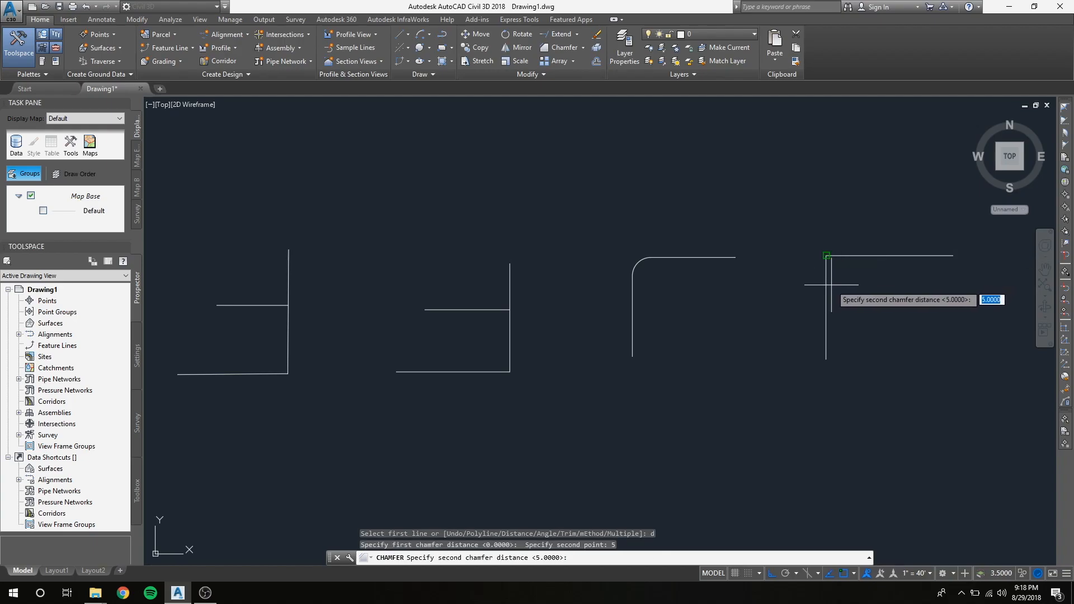
click(826, 256)
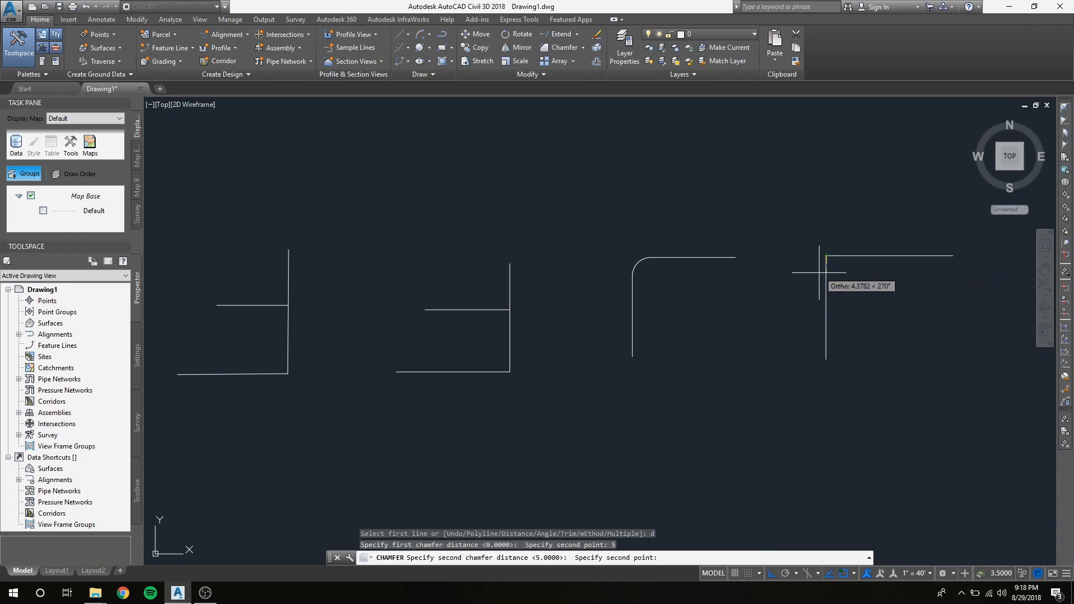
text(5)
key(Return)
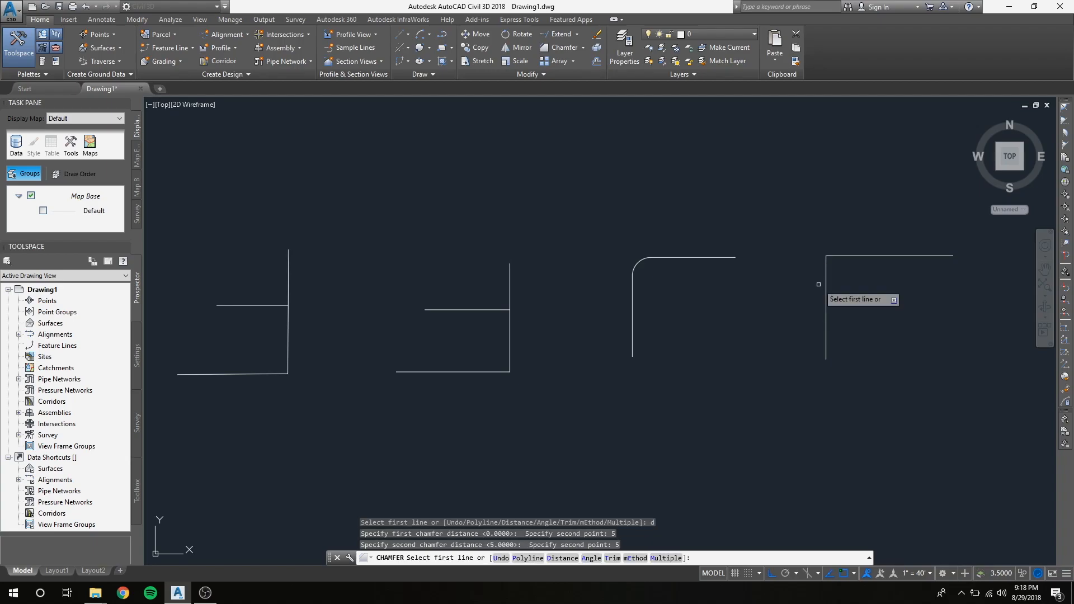
click(861, 255)
click(825, 282)
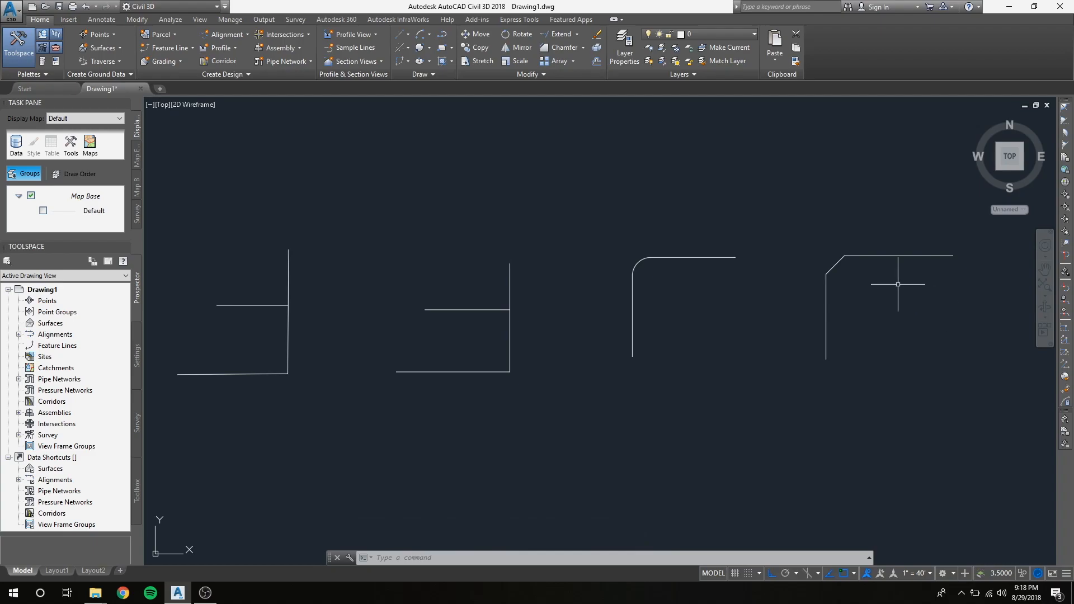
scroll(819, 292, up, 4)
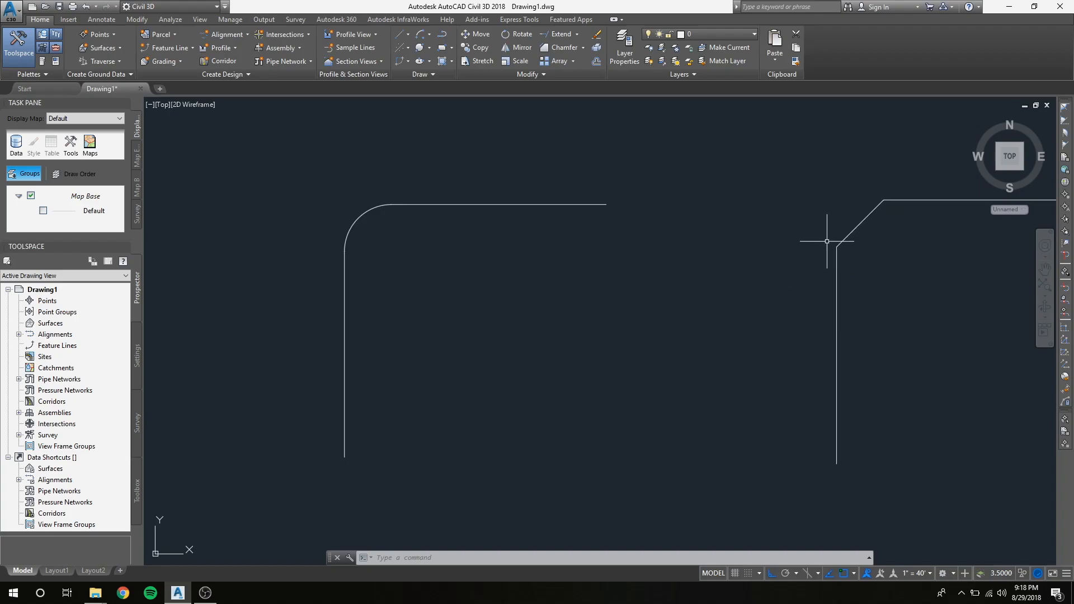
scroll(617, 372, down, 6)
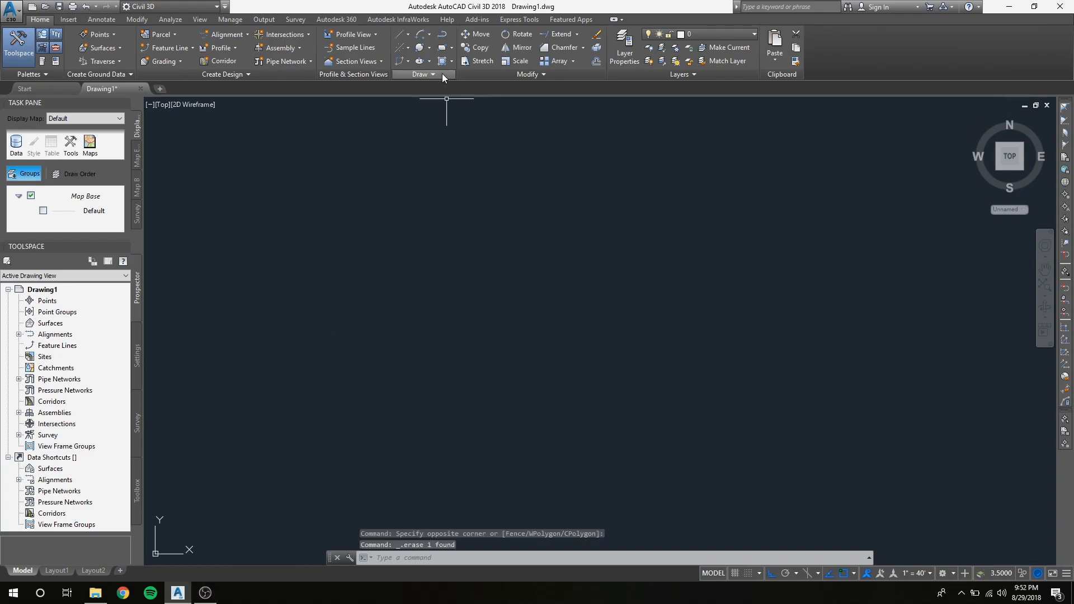
Draw an upright rectangle, slightly taller than wide, in the upper middle of the empty drawing area.
click(442, 48)
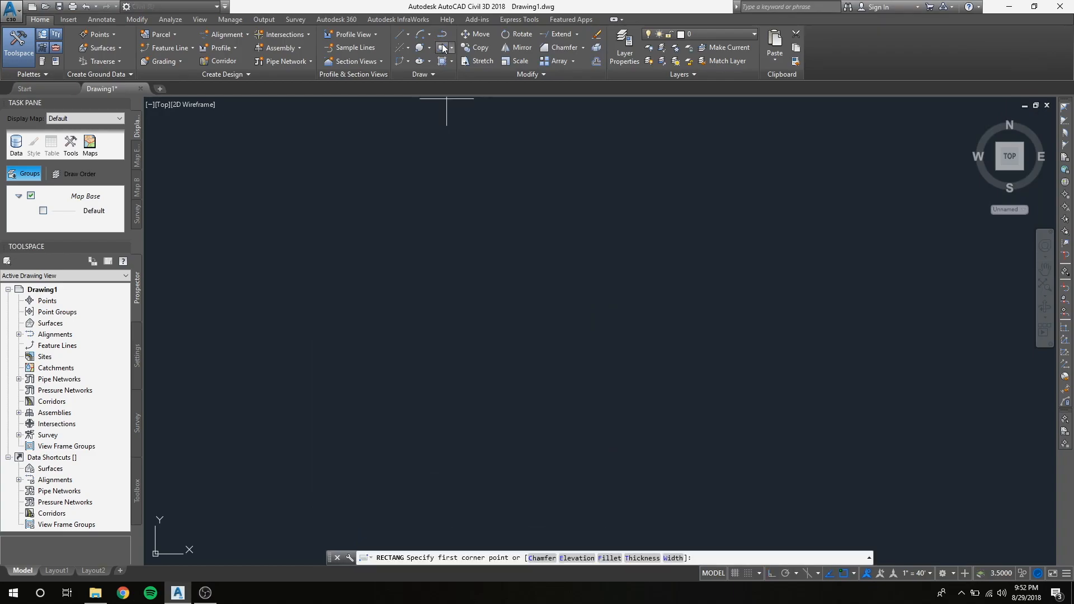
click(391, 176)
click(513, 322)
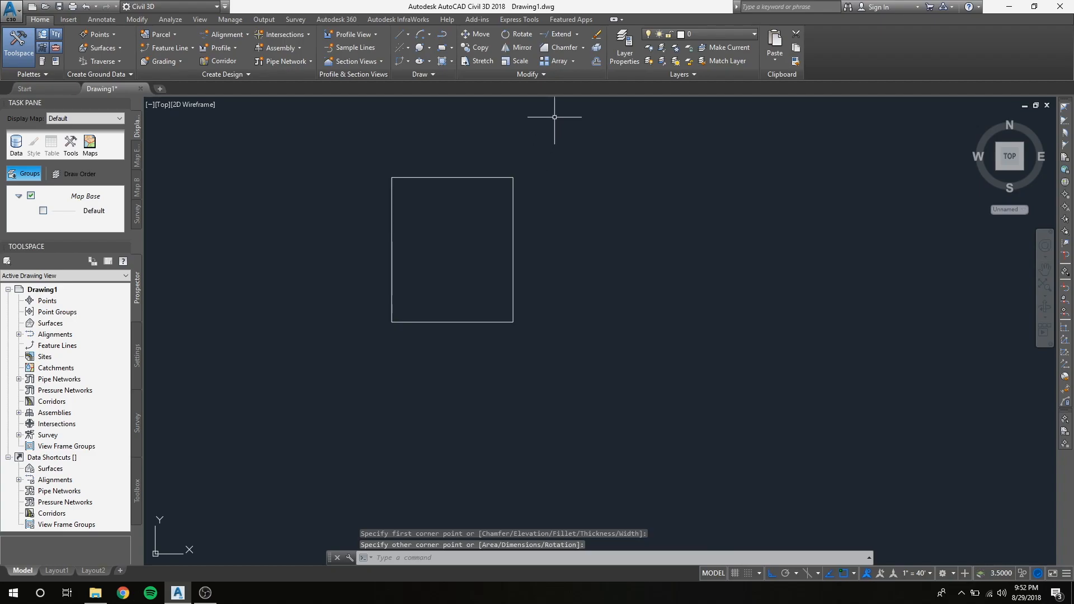
Offset the rectangle inward by a distance of 5 to make a smaller concentric rectangle.
click(596, 62)
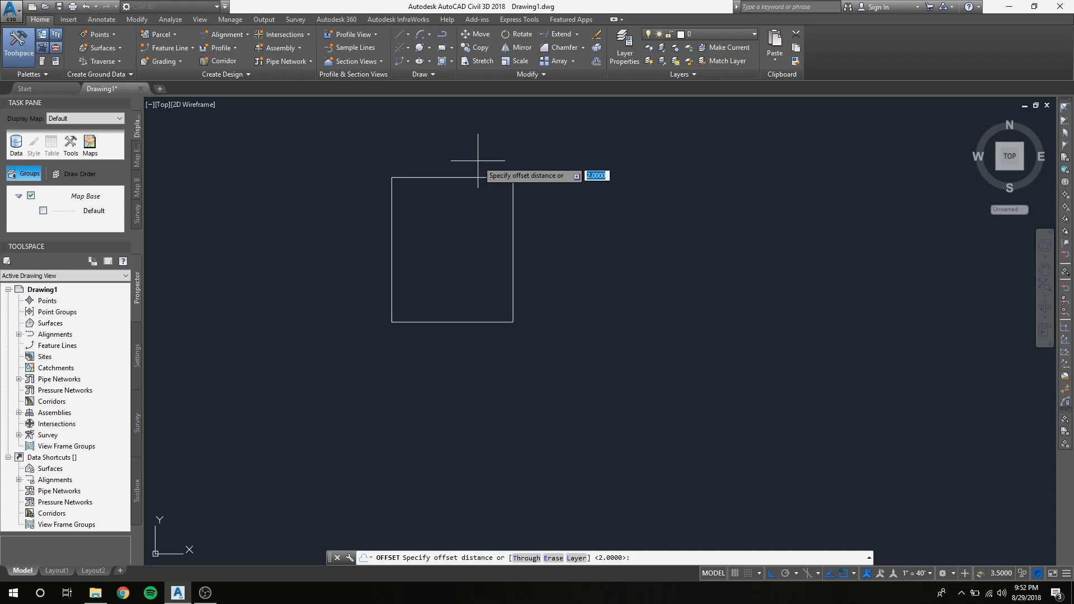
text(2)
key(Return)
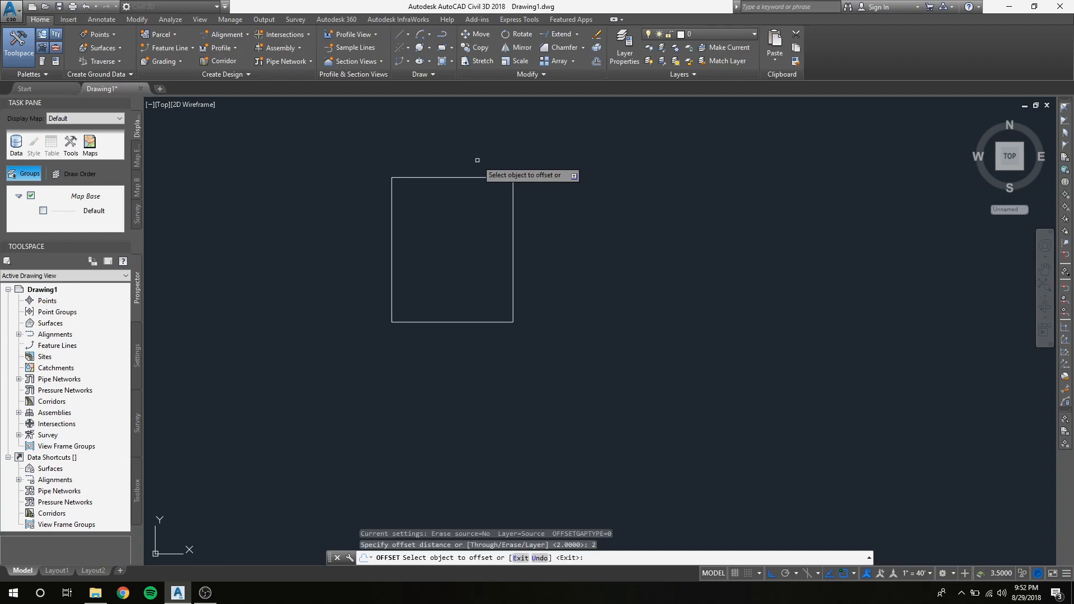
click(465, 177)
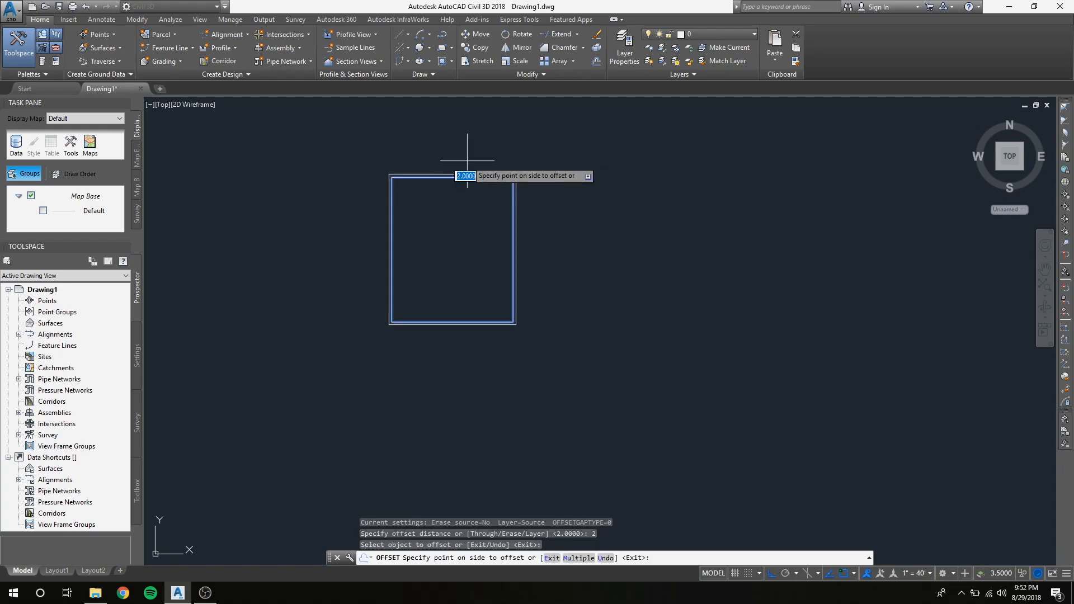
scroll(466, 165, up, 4)
scroll(466, 171, down, 2)
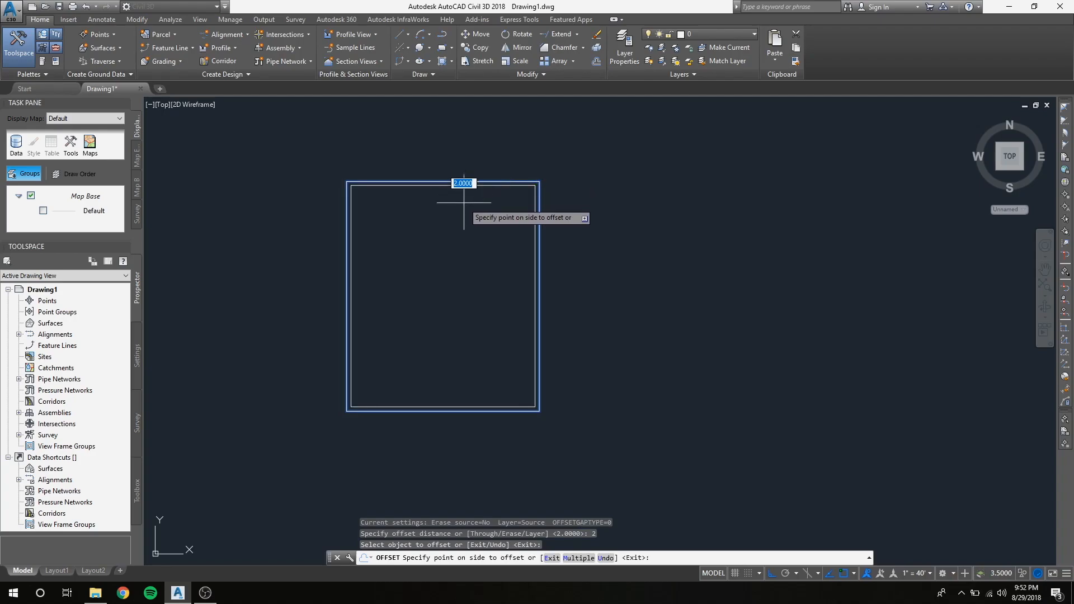
text(5)
key(Return)
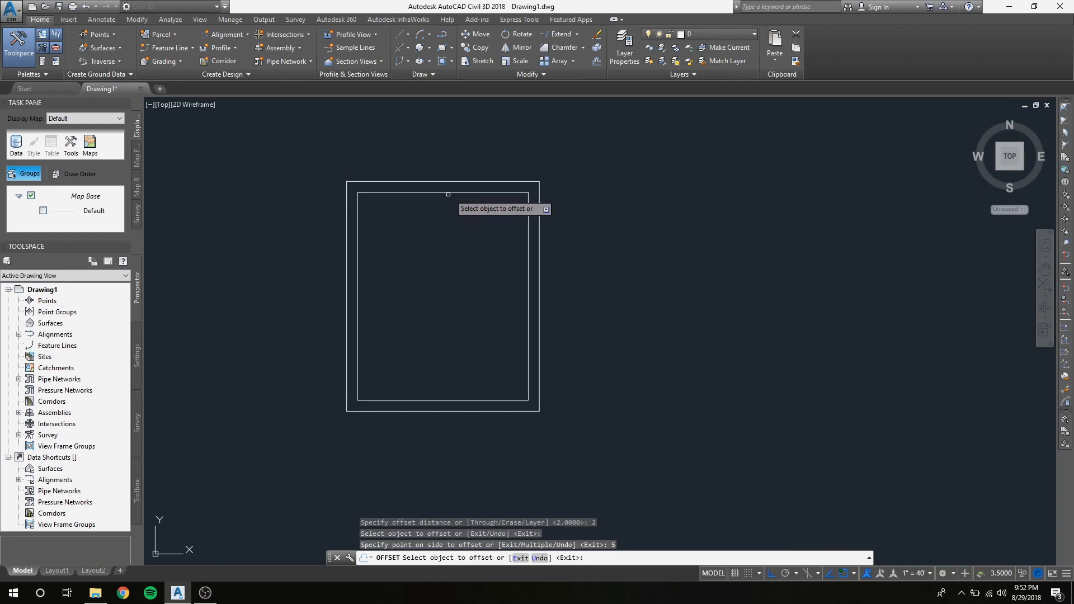
Offset the original rectangle outward by 5 and end the Offset command.
click(481, 181)
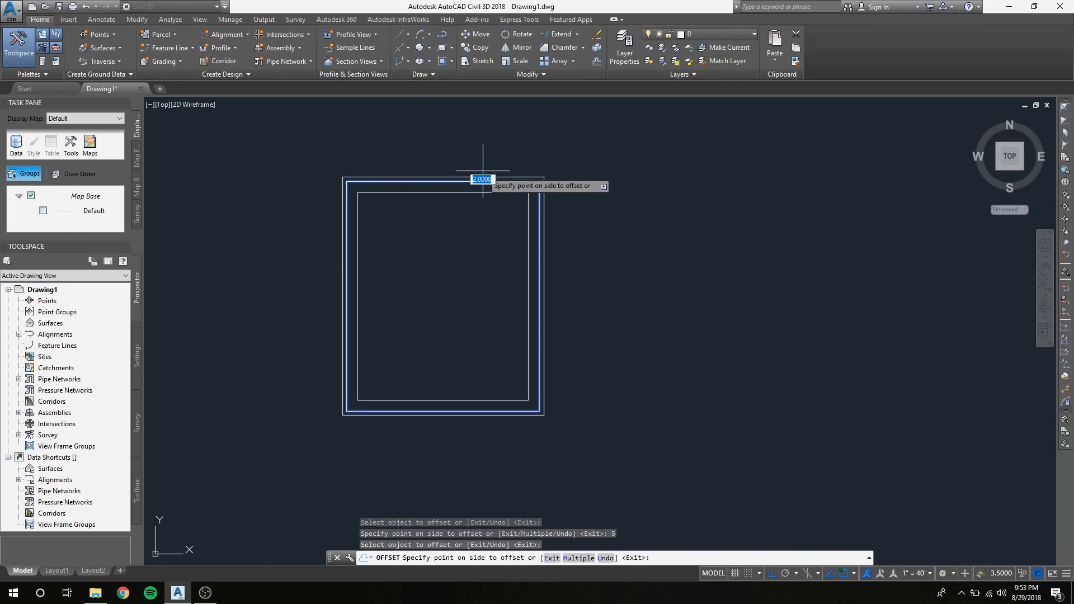
click(483, 172)
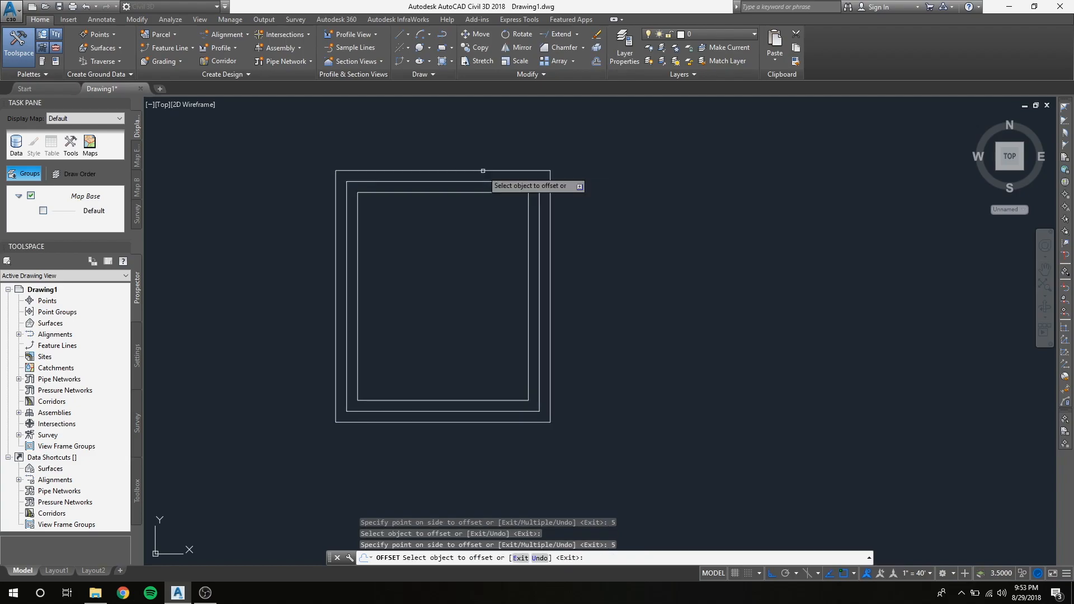
scroll(561, 280, down, 2)
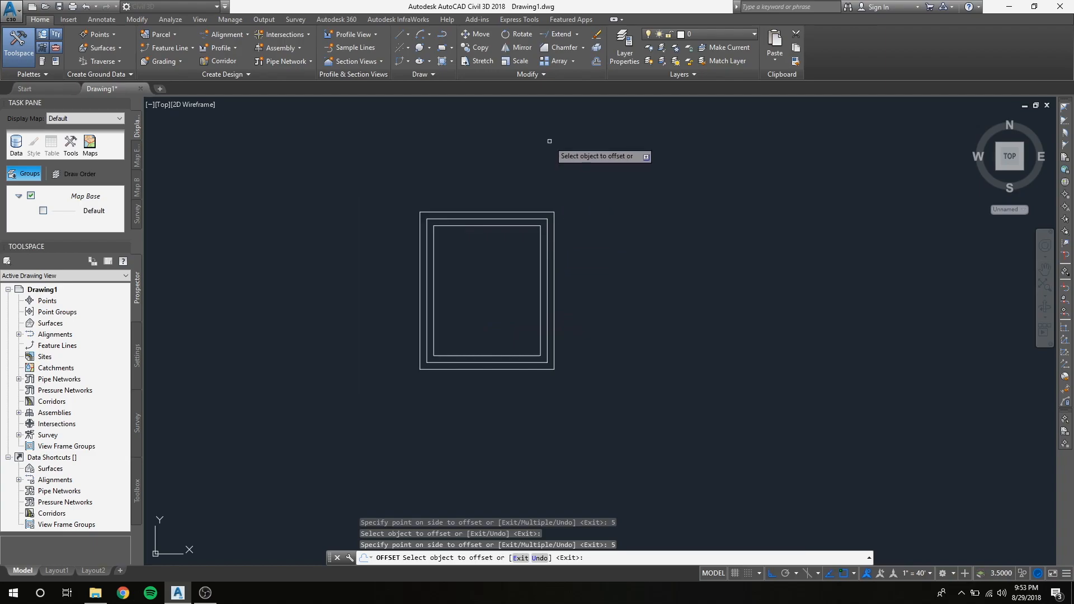
key(Return)
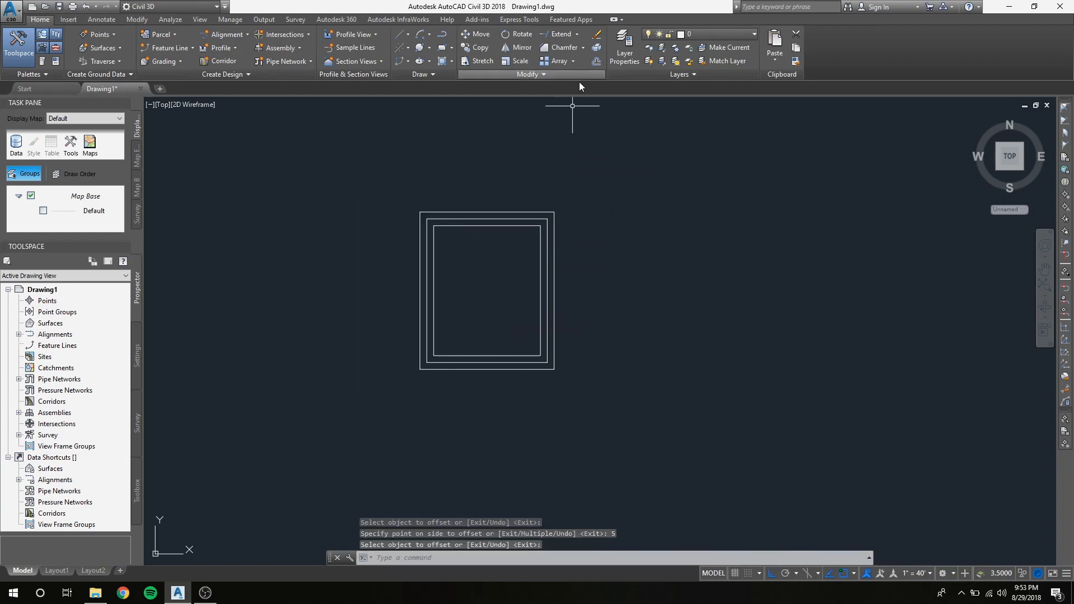
Create a rectangular array from all three nested rectangles with the default row and column counts and spacing.
scroll(700, 250, down, 2)
middle_drag(725, 223, 614, 266)
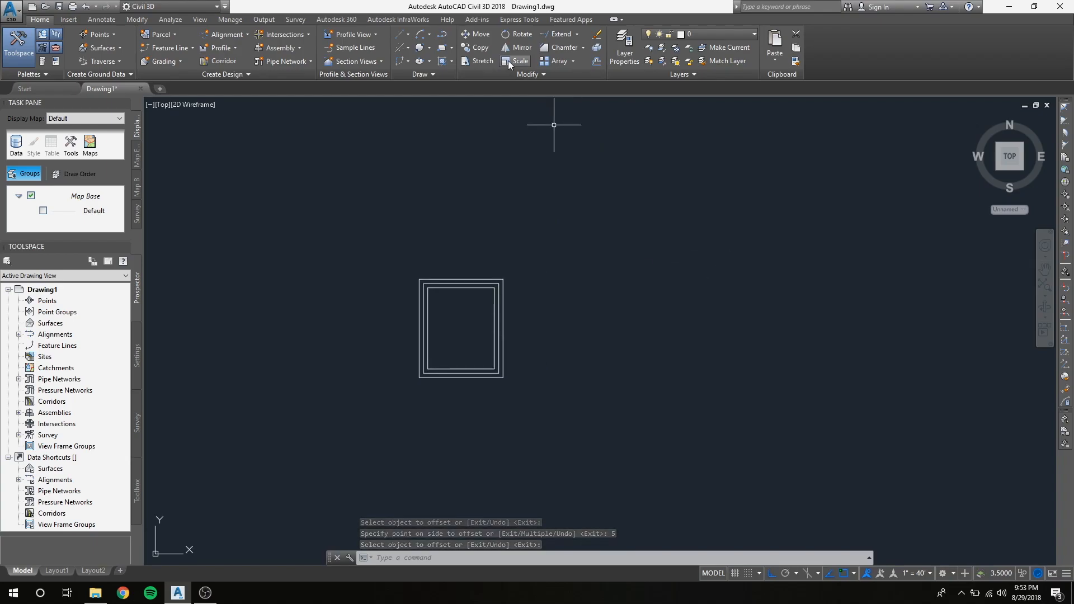
scroll(590, 154, down, 3)
scroll(613, 168, up, 3)
middle_drag(628, 175, 570, 274)
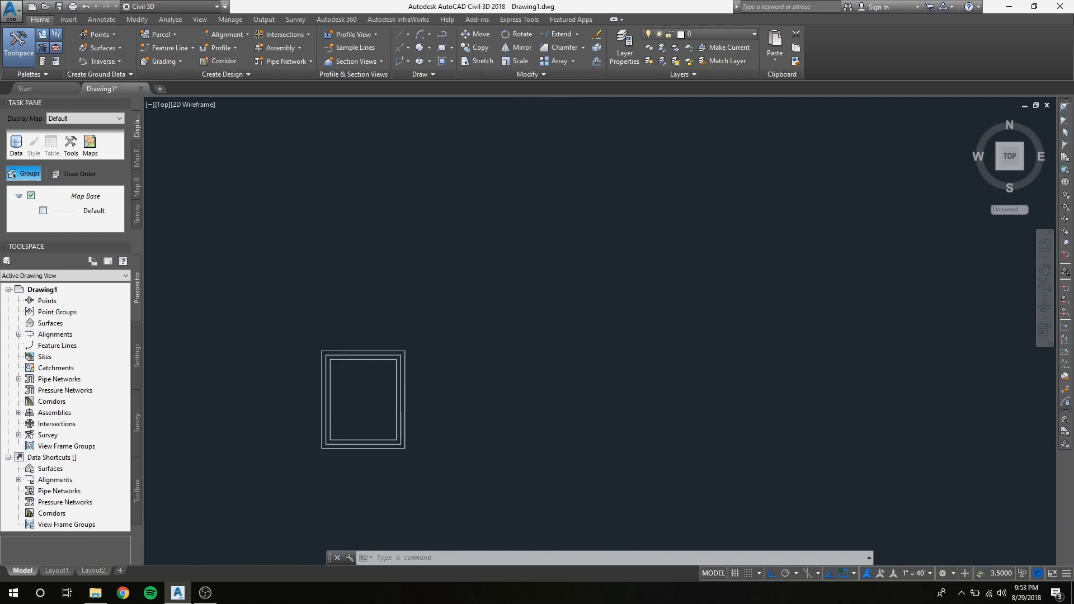
click(558, 63)
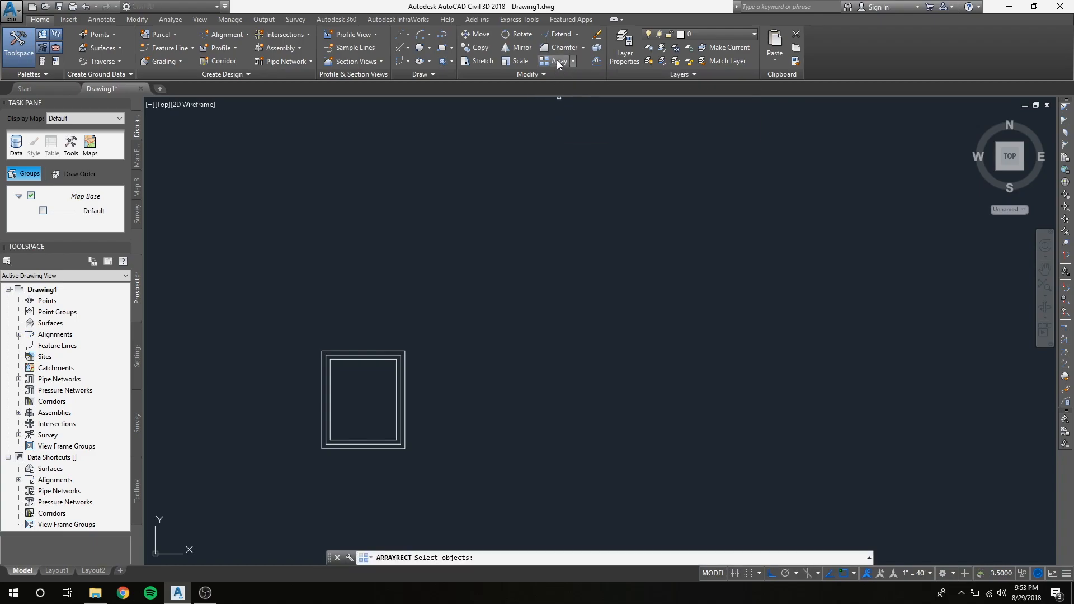
click(361, 350)
click(366, 350)
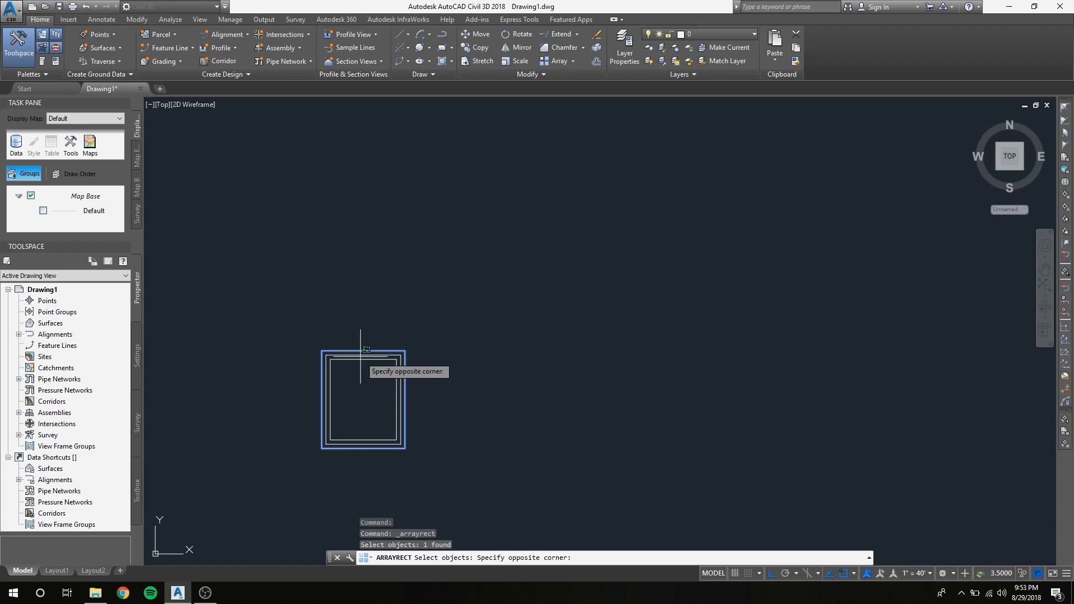
click(364, 347)
click(364, 355)
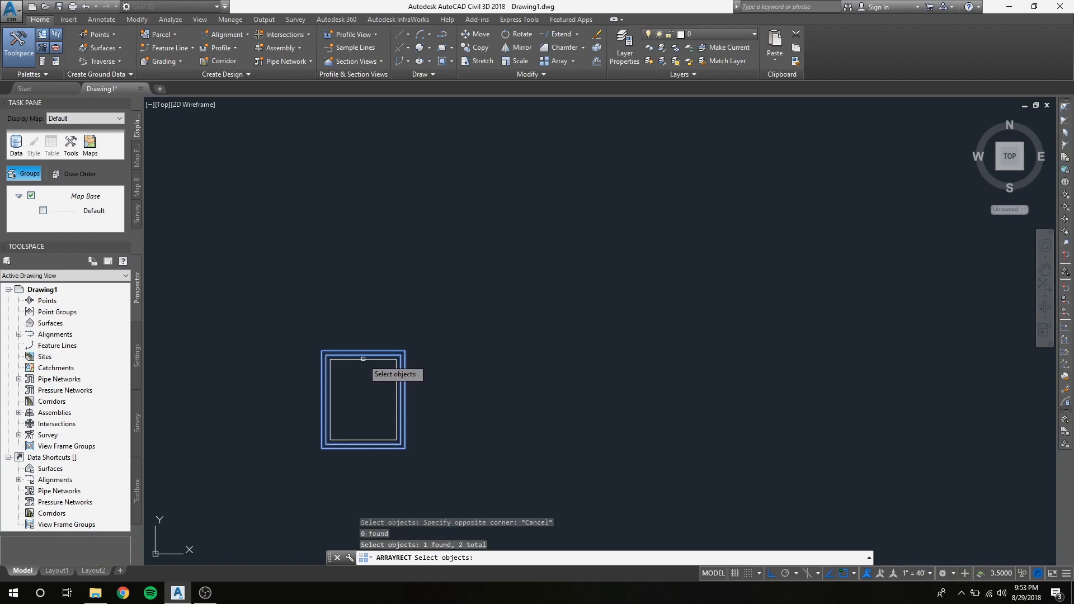
click(362, 360)
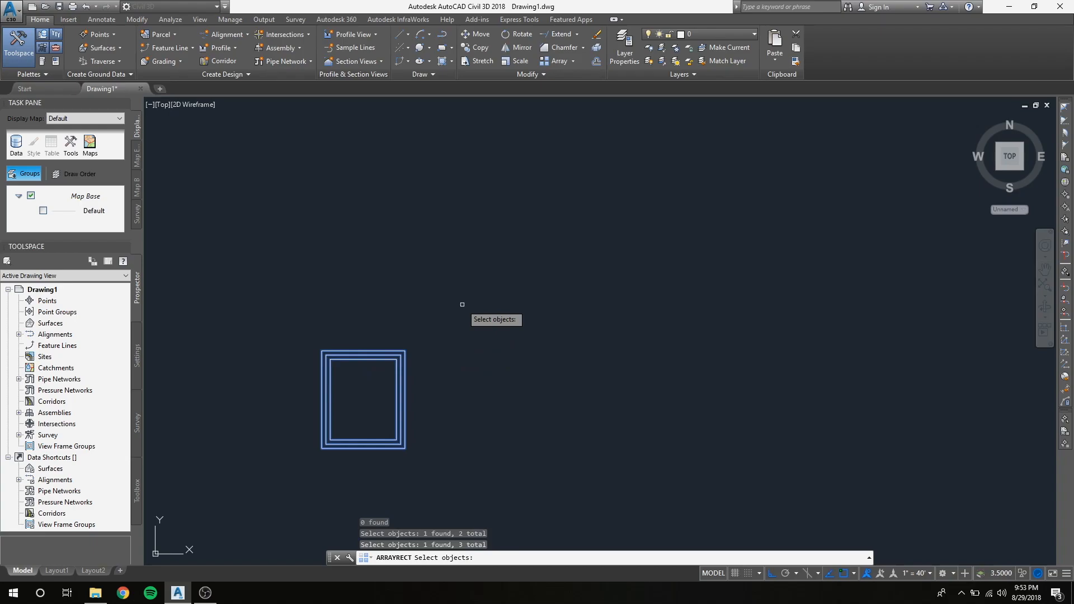
key(Return)
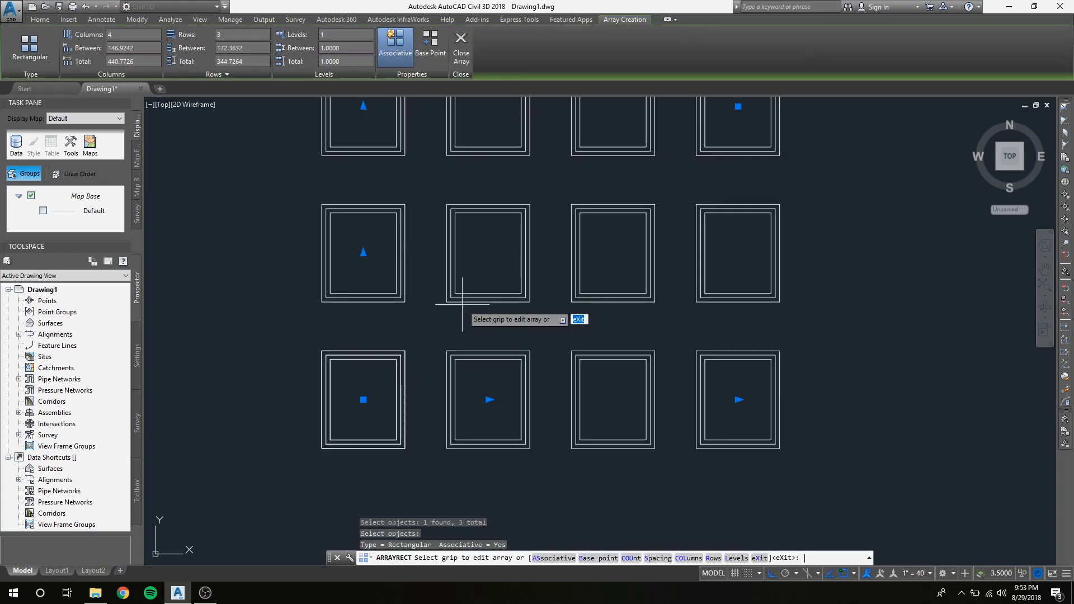
Set the rectangular array's number of columns to 5 using its column count grip.
scroll(584, 347, down, 2)
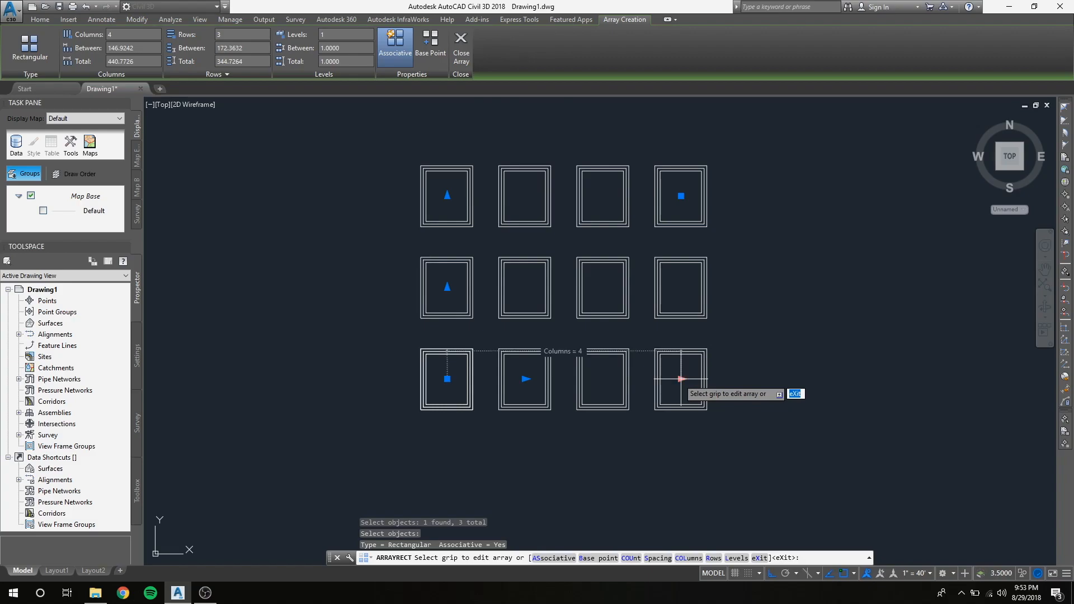
click(680, 378)
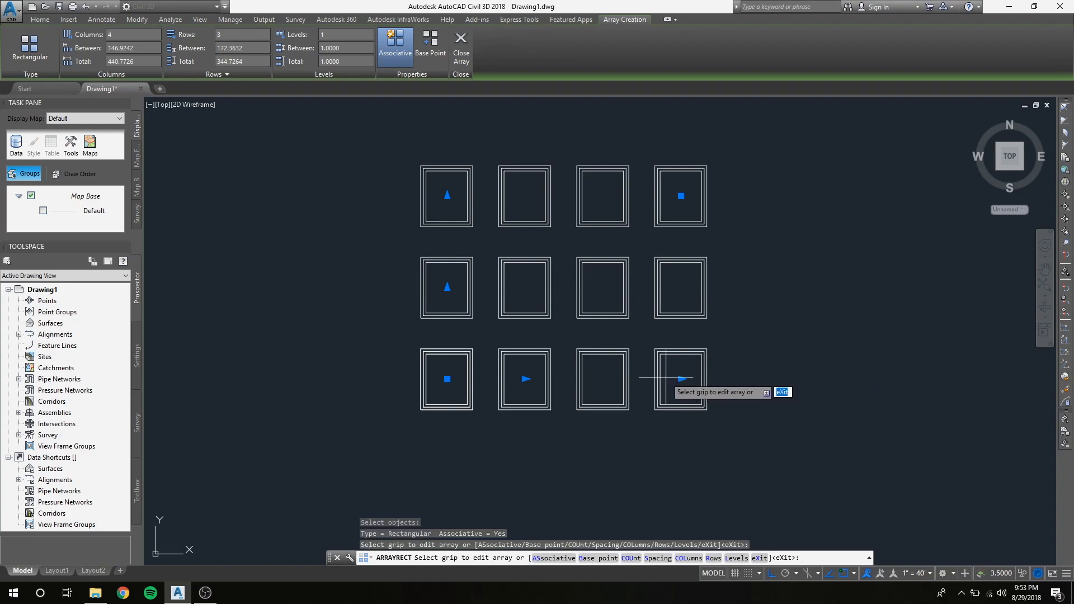
click(682, 379)
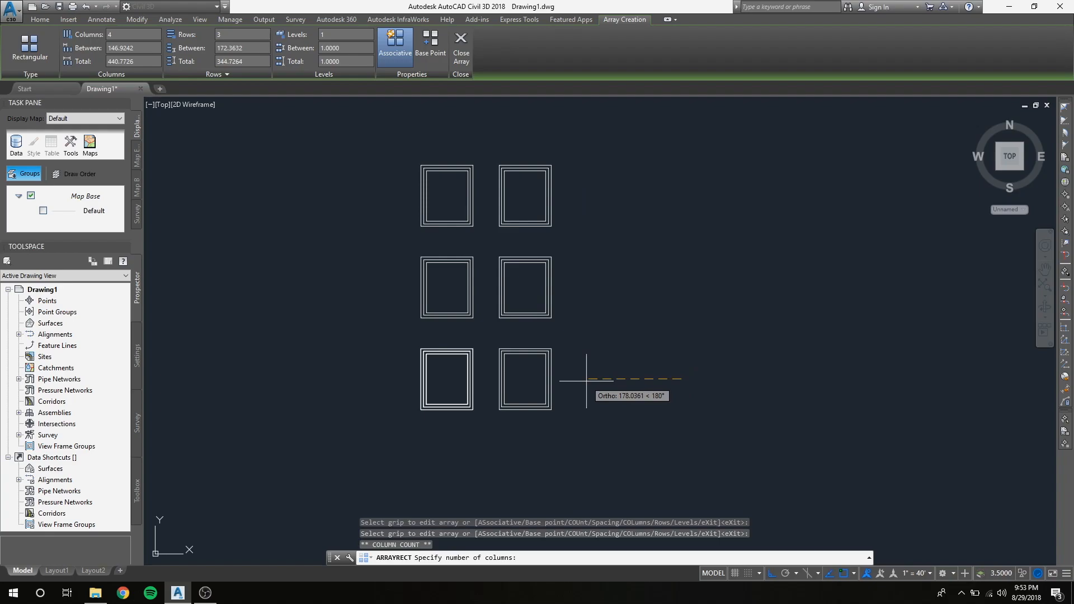
text(5)
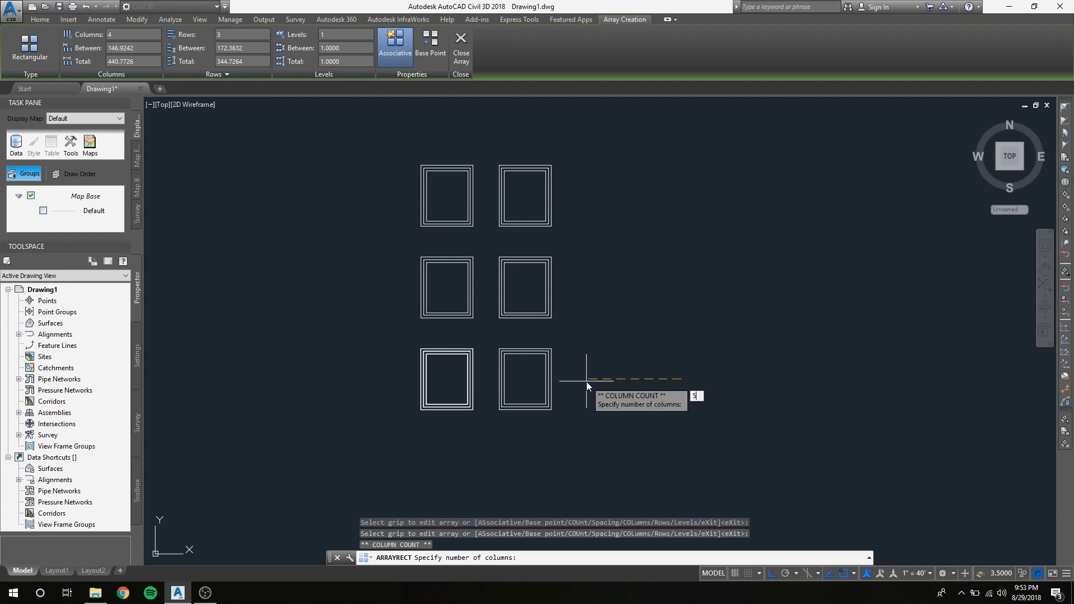
key(Return)
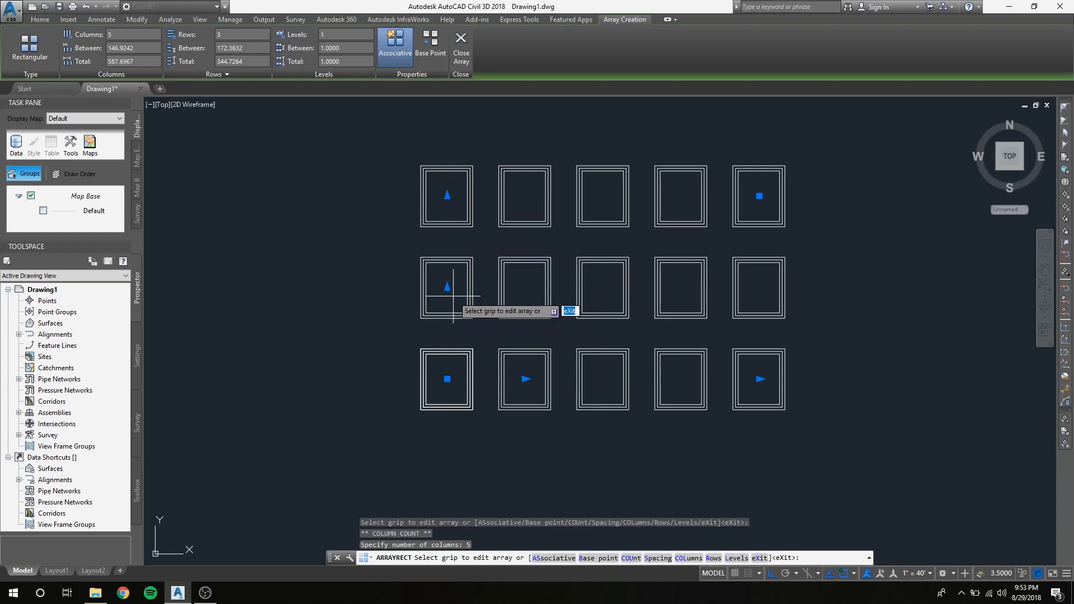
Adjust the array's spacing to about 154 between columns and about 186 between rows using its spacing grips.
click(526, 379)
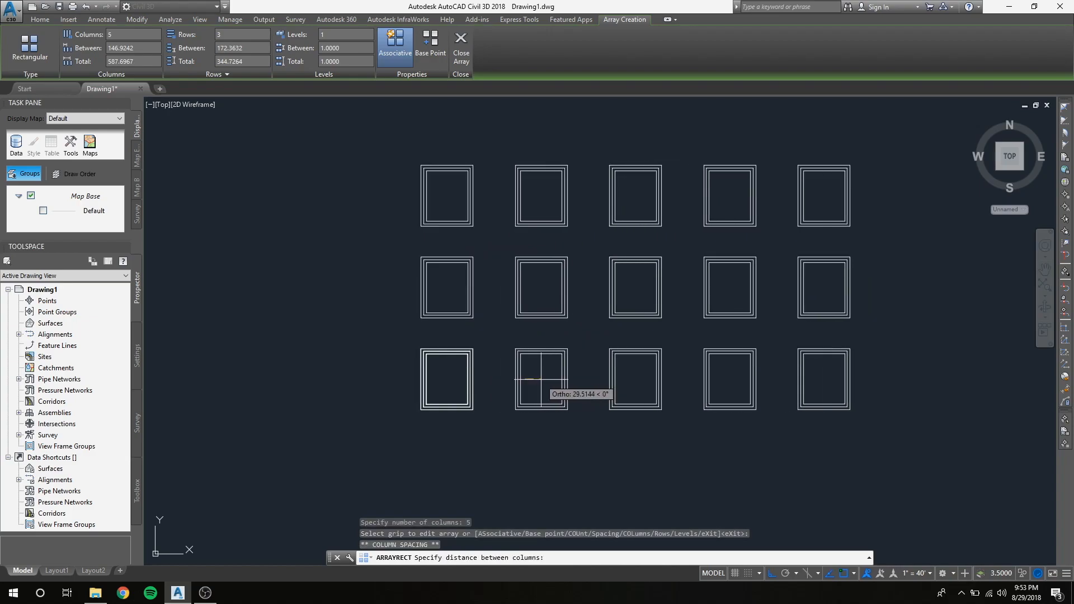
click(524, 380)
click(588, 278)
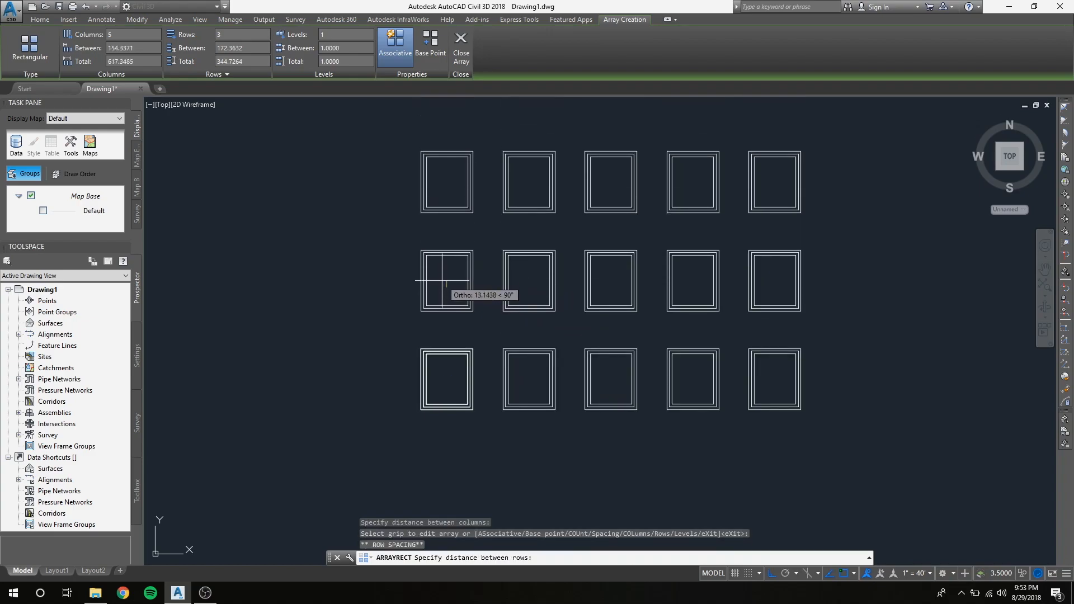
click(442, 280)
click(445, 181)
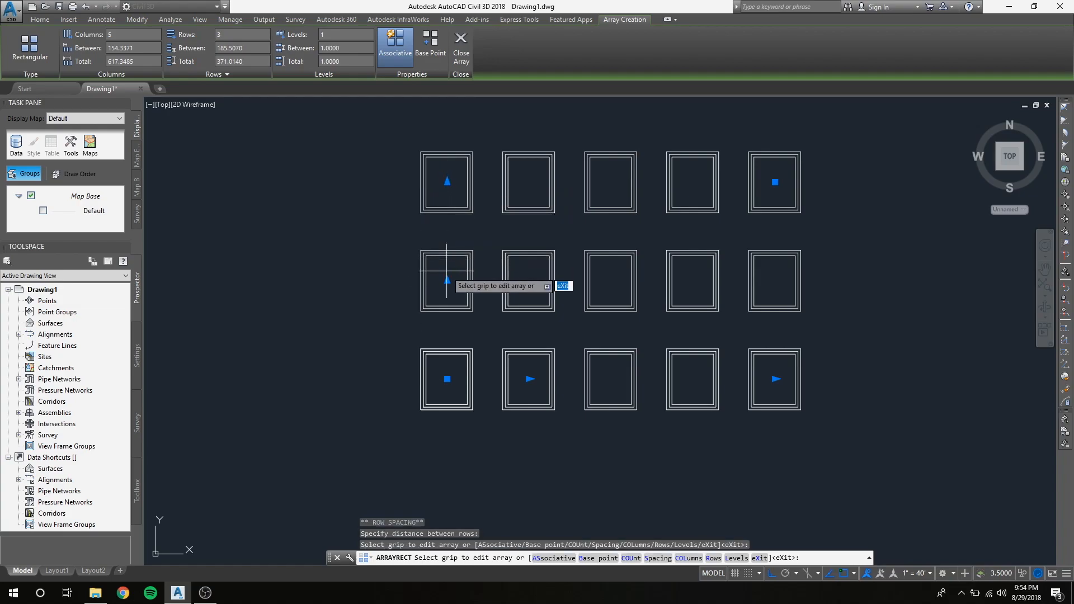
Set the array's number of rows to 2 using its row count grip and finish the array.
click(447, 181)
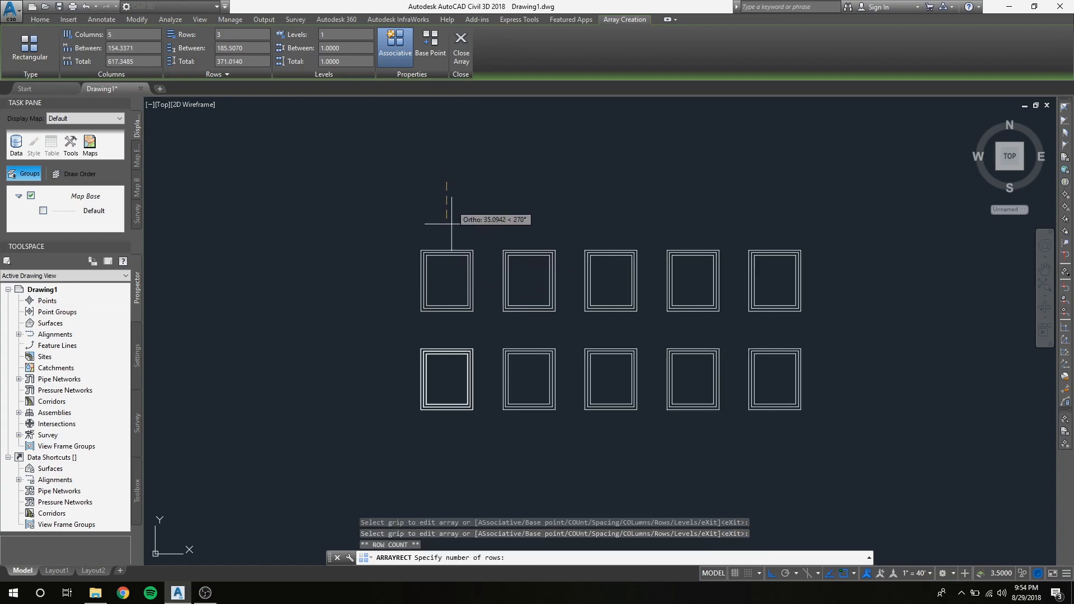
click(448, 274)
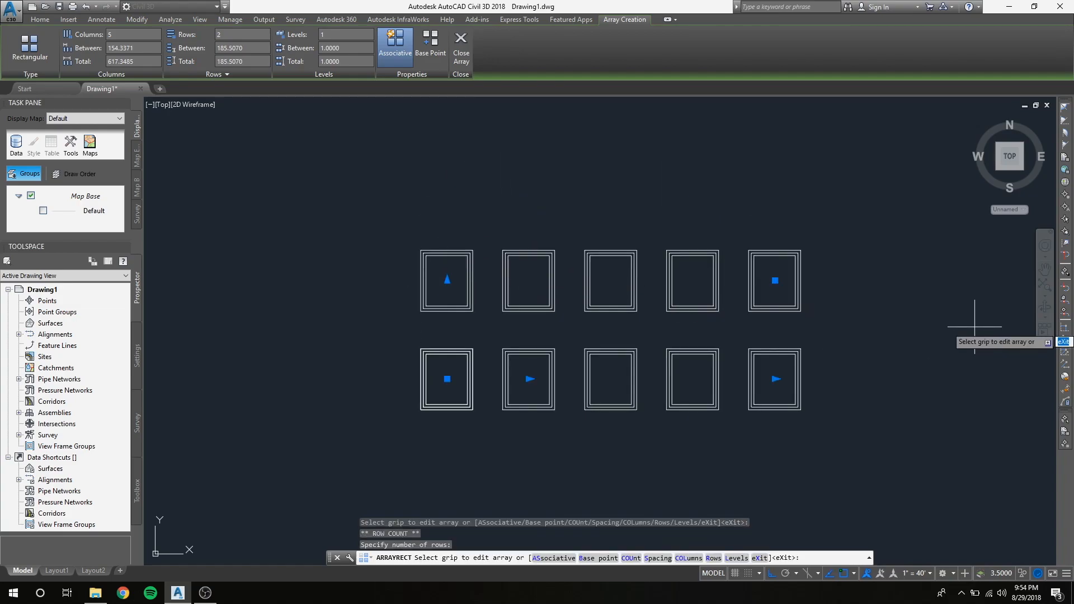
key(Return)
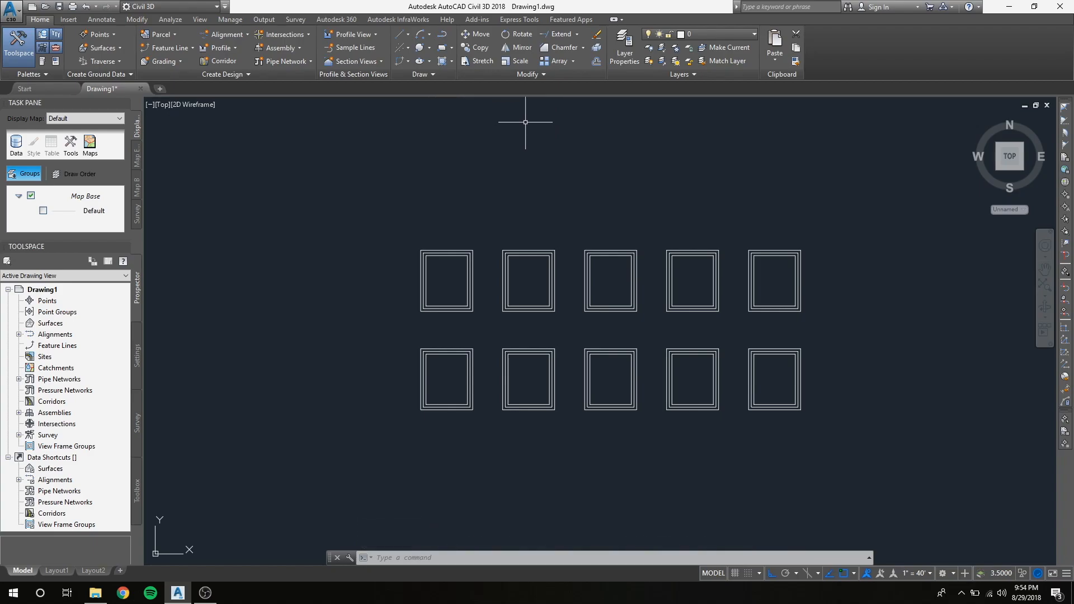
Draw a large rectangle that encloses the whole array with a margin on all sides.
click(442, 48)
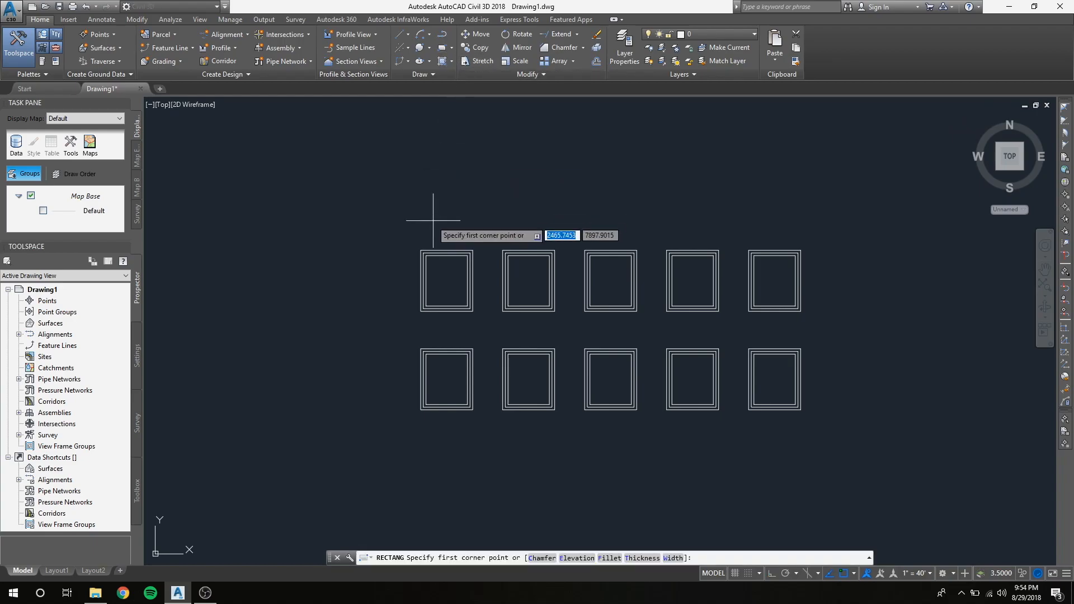
click(393, 223)
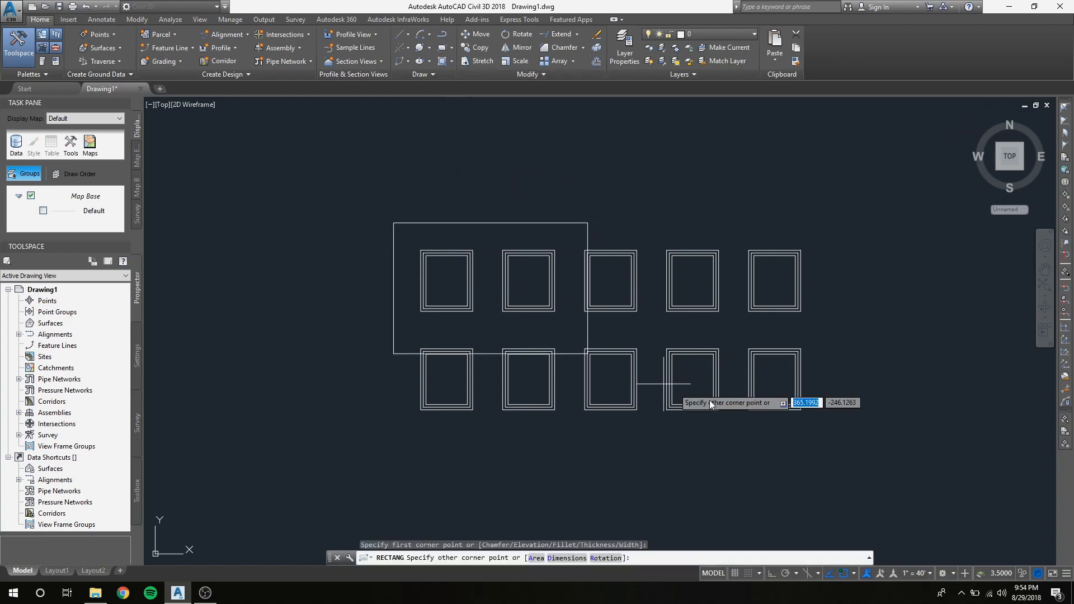
click(827, 437)
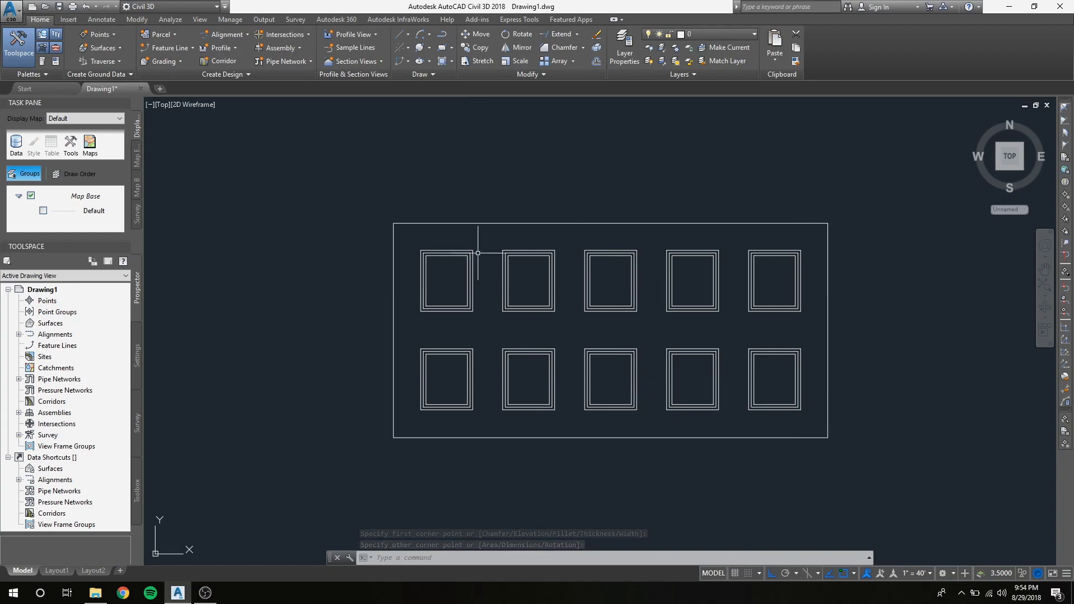
Hatch the area between the large rectangle and the arrayed frames with the AR-B816C brick pattern.
click(442, 61)
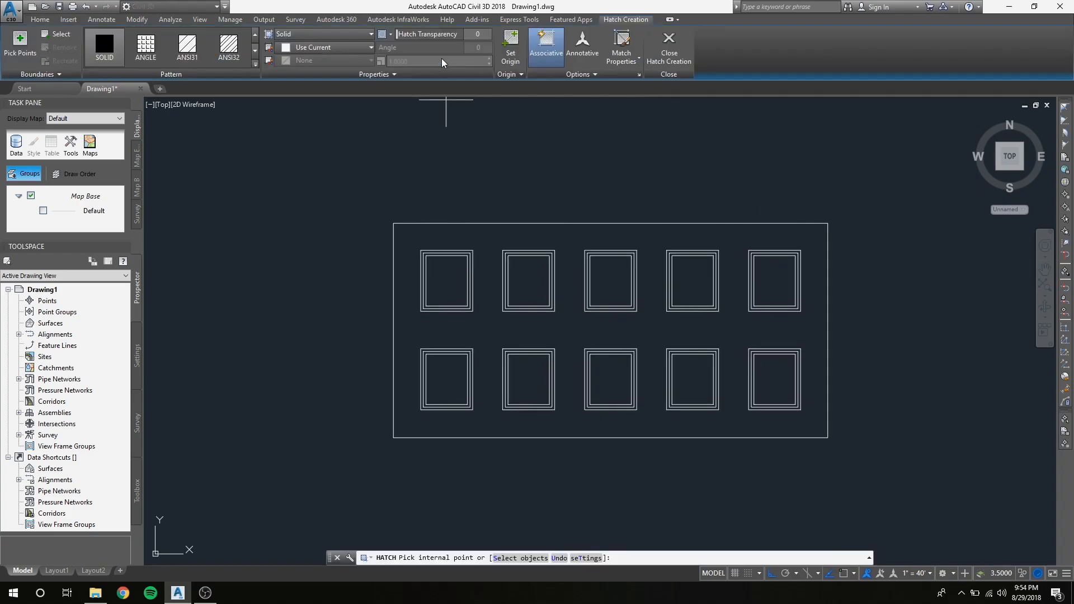
click(256, 51)
click(255, 51)
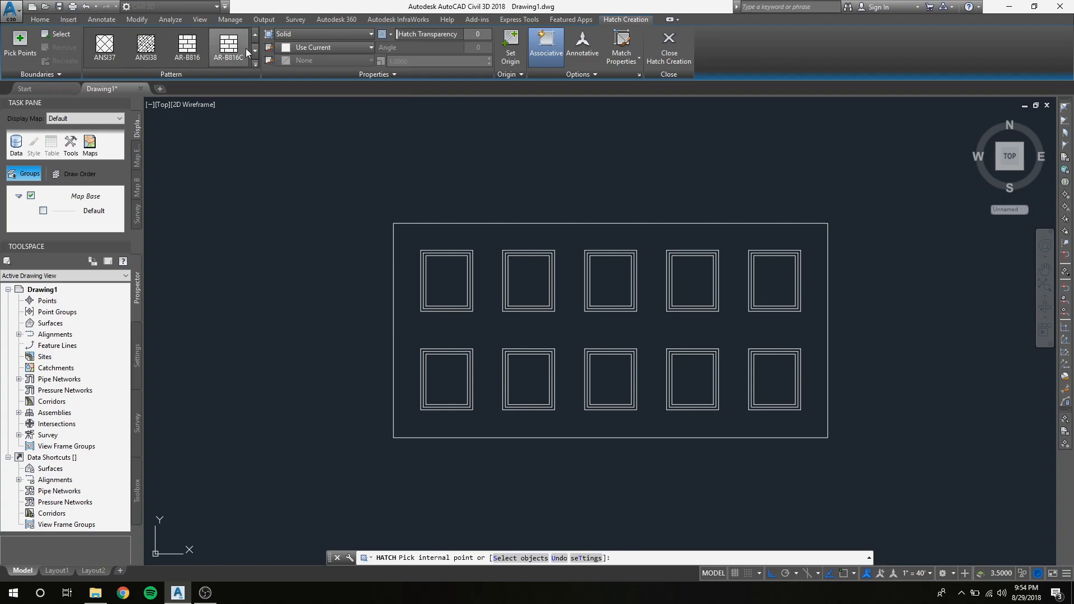
click(235, 47)
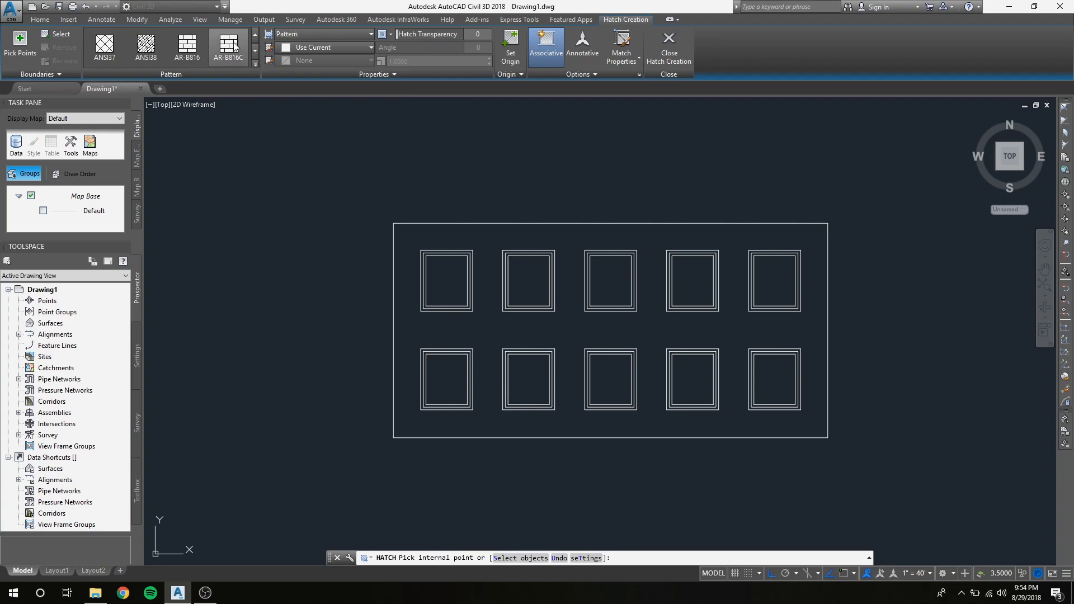
click(486, 309)
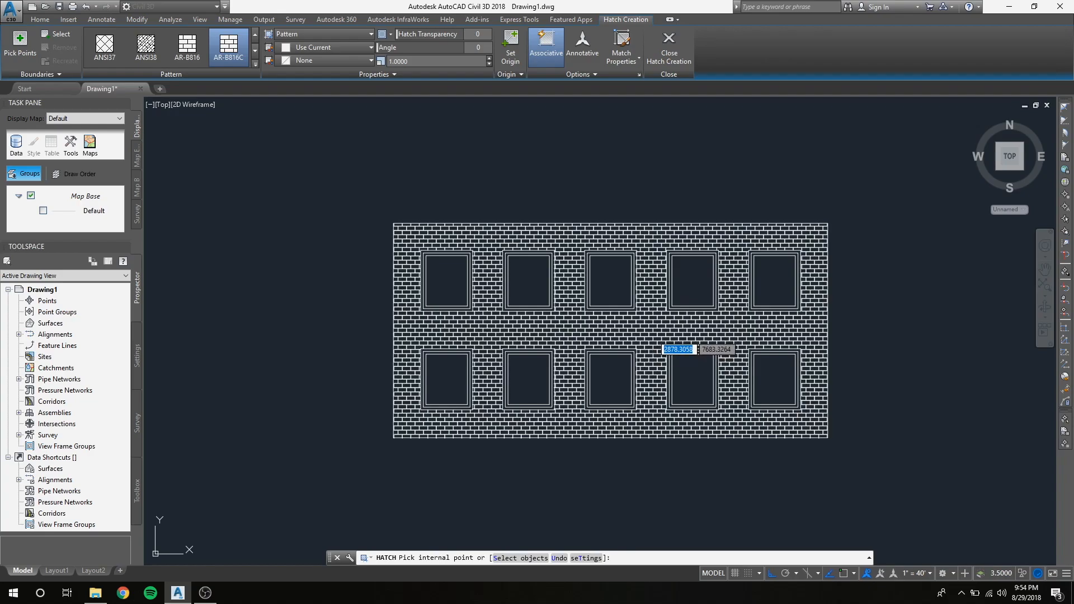
click(657, 343)
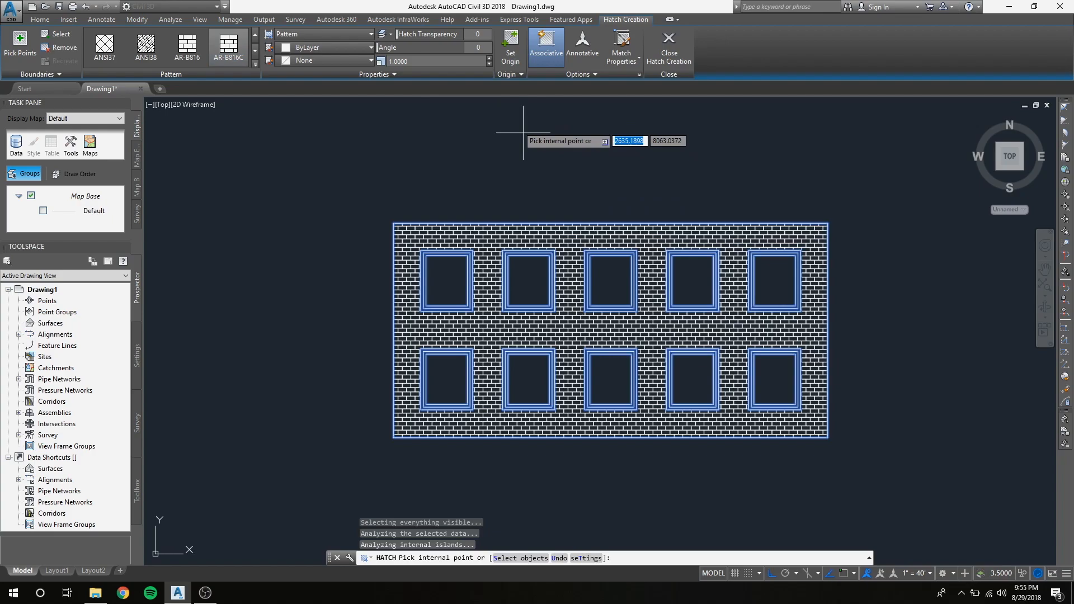
Try a smaller brick hatch pattern scale and raise it to 2.8.
click(489, 64)
click(489, 64)
click(489, 63)
click(489, 63)
click(489, 64)
click(489, 64)
click(488, 64)
click(489, 64)
click(489, 63)
click(489, 59)
click(490, 59)
click(490, 59)
click(490, 59)
click(490, 60)
click(490, 59)
click(489, 59)
click(490, 60)
click(490, 59)
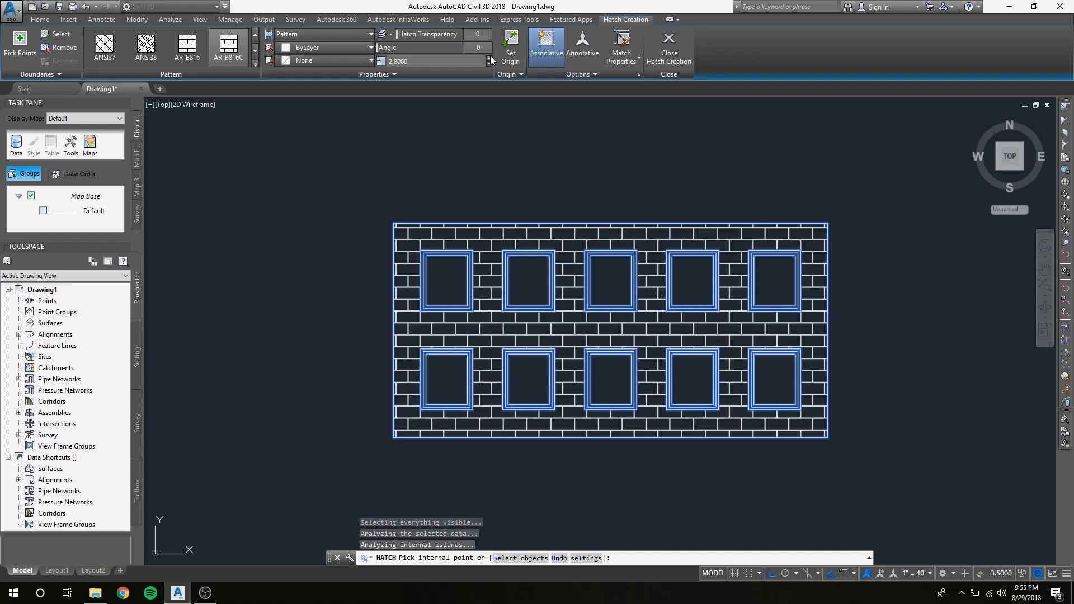
Set the brick hatch pattern scale to 0.84 and finish the hatch.
click(489, 65)
click(490, 65)
click(489, 64)
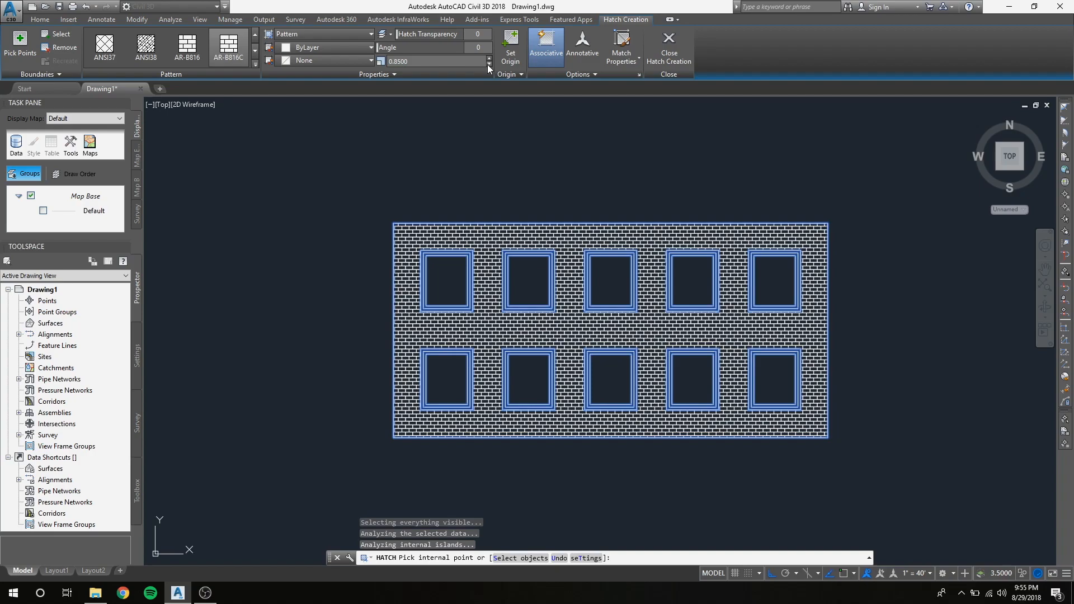
click(488, 65)
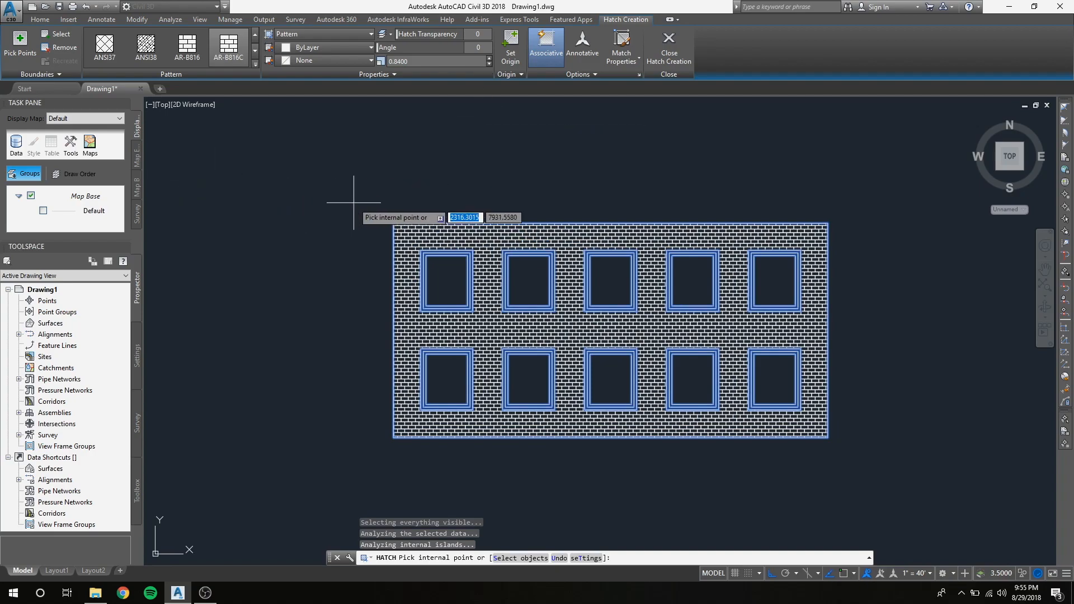
key(Return)
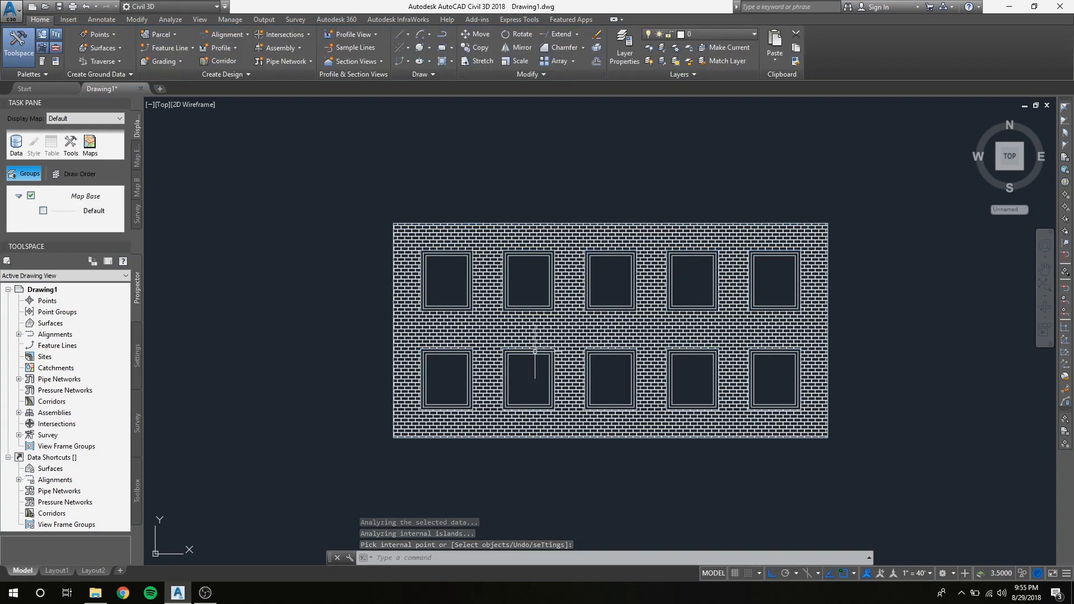
click(523, 371)
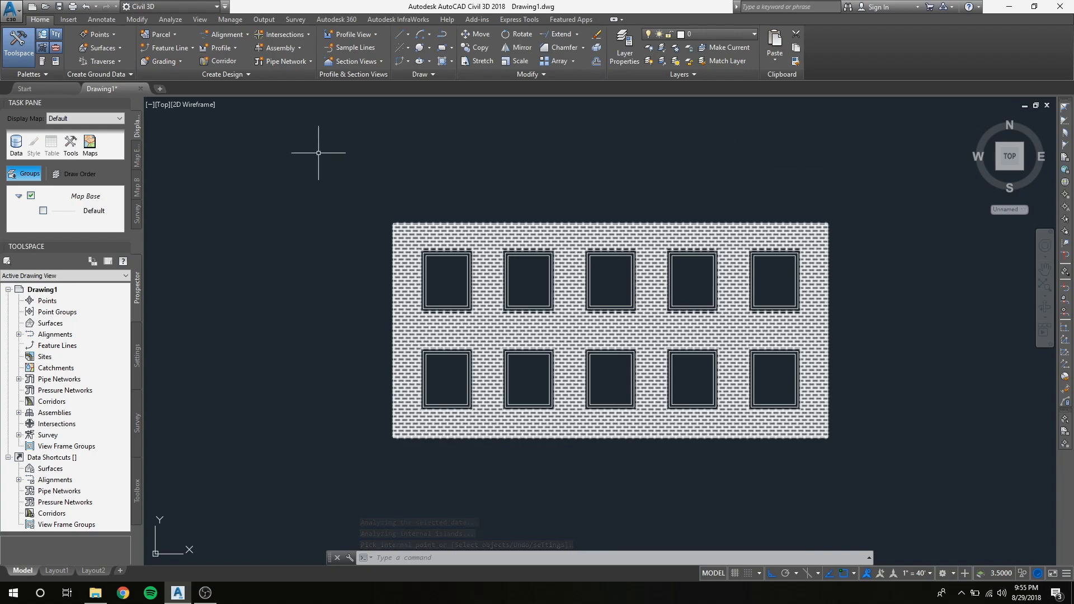
key(Escape)
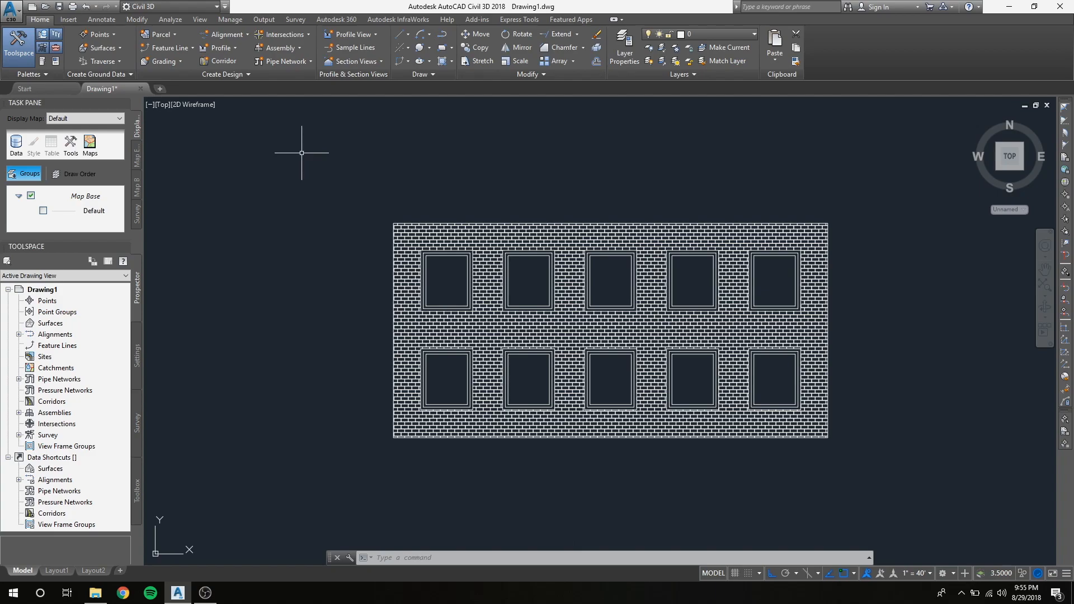
mouse_move(214, 595)
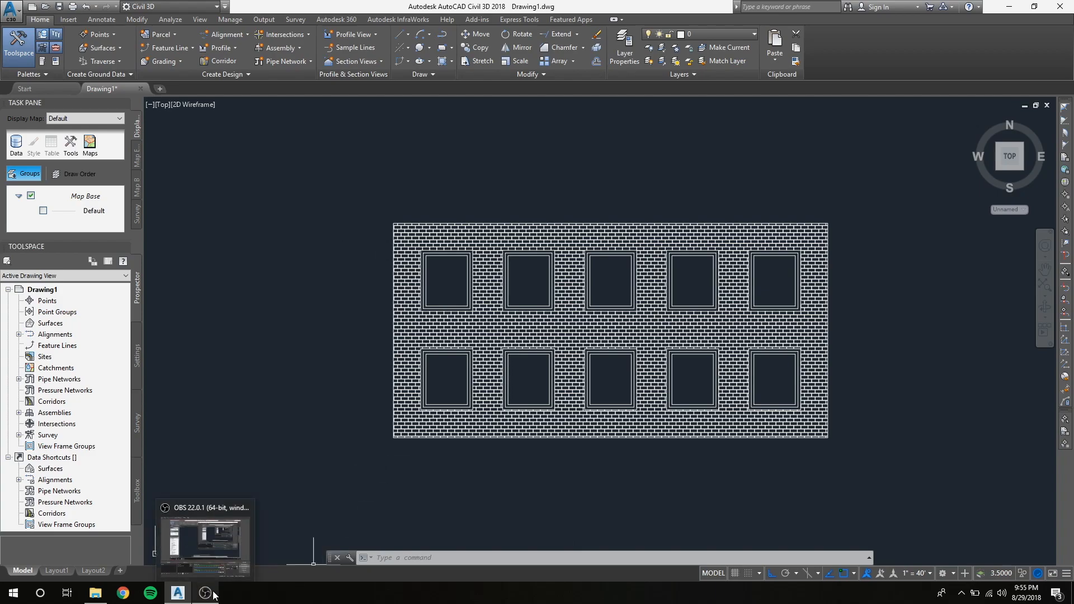